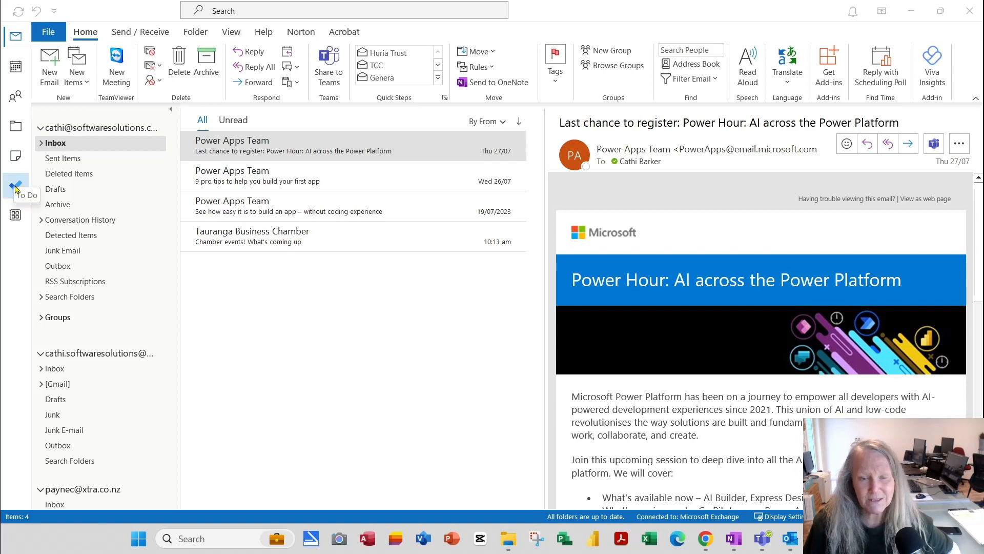
Check the additional apps list and unpin To Do from the navigation bar.
{"action": "left_click", "coordinate": [16, 214]}
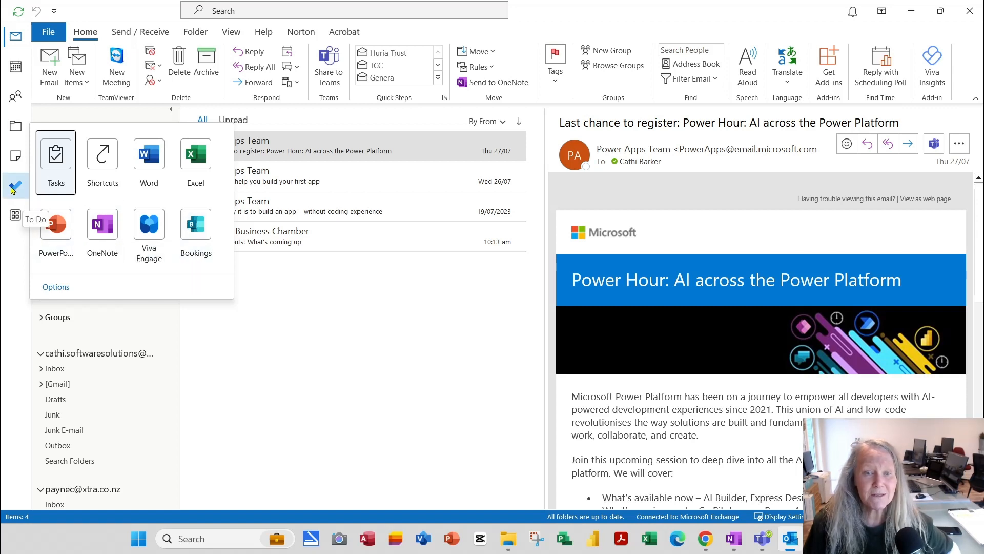
{"action": "left_click", "coordinate": [18, 251]}
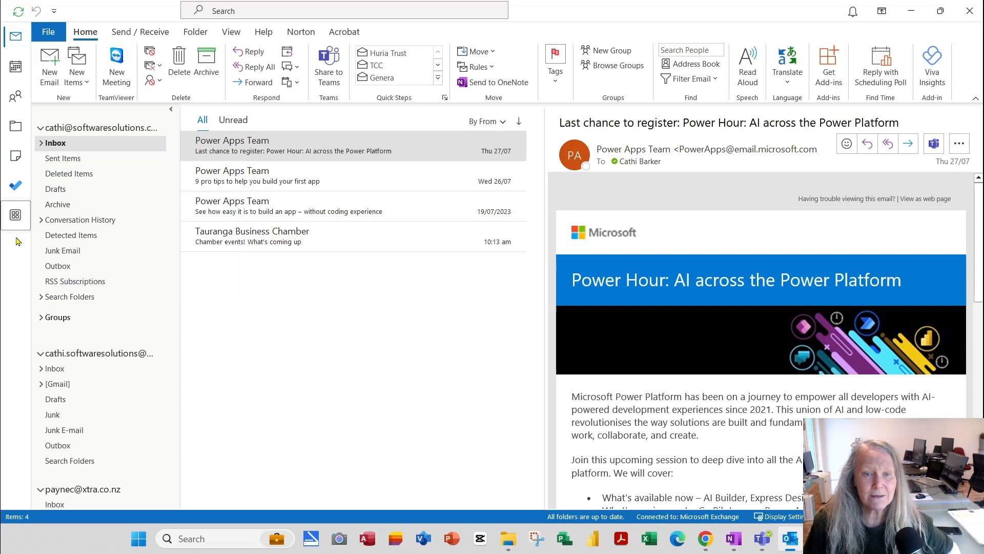
{"action": "right_click", "coordinate": [16, 187]}
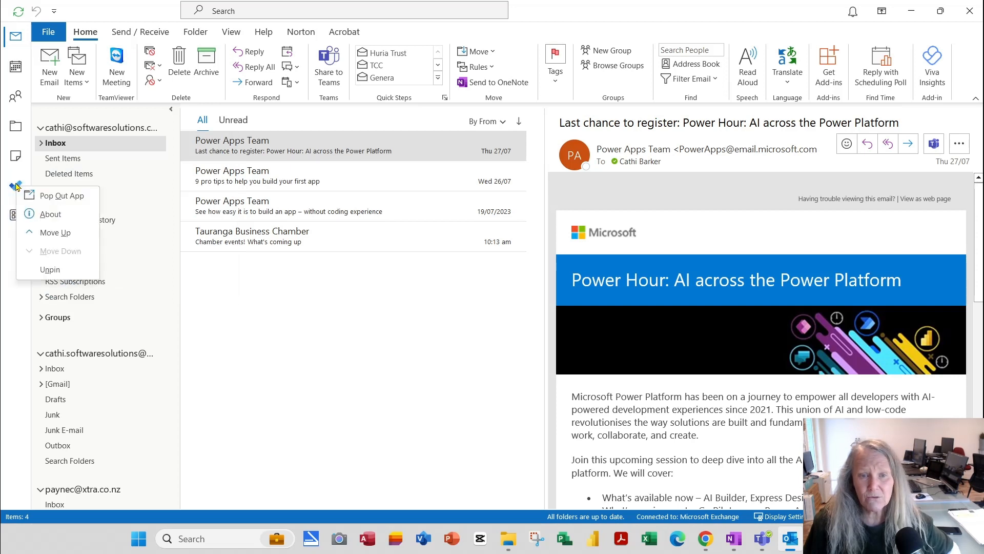
{"action": "left_click", "coordinate": [68, 269]}
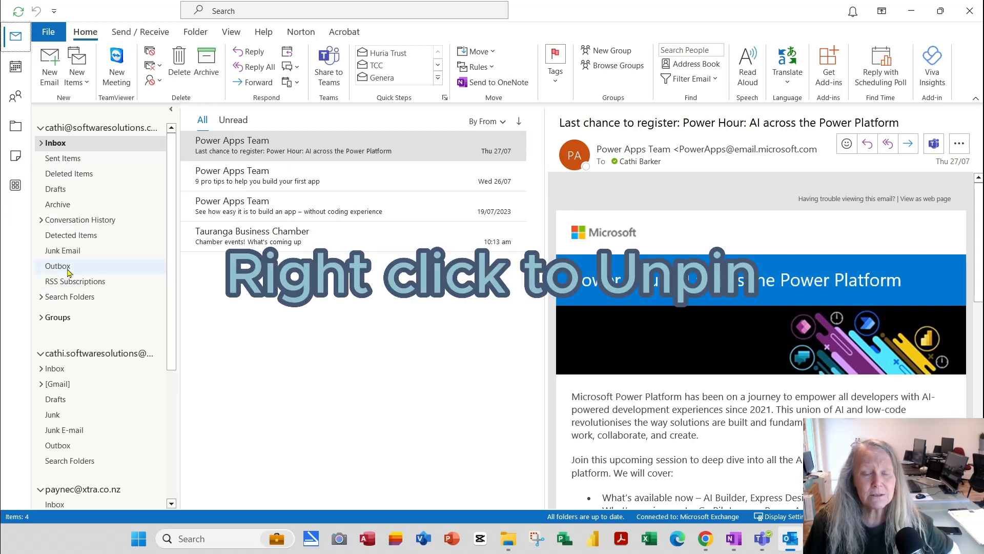
Open To Do from the list of additional apps.
{"action": "left_click", "coordinate": [24, 193]}
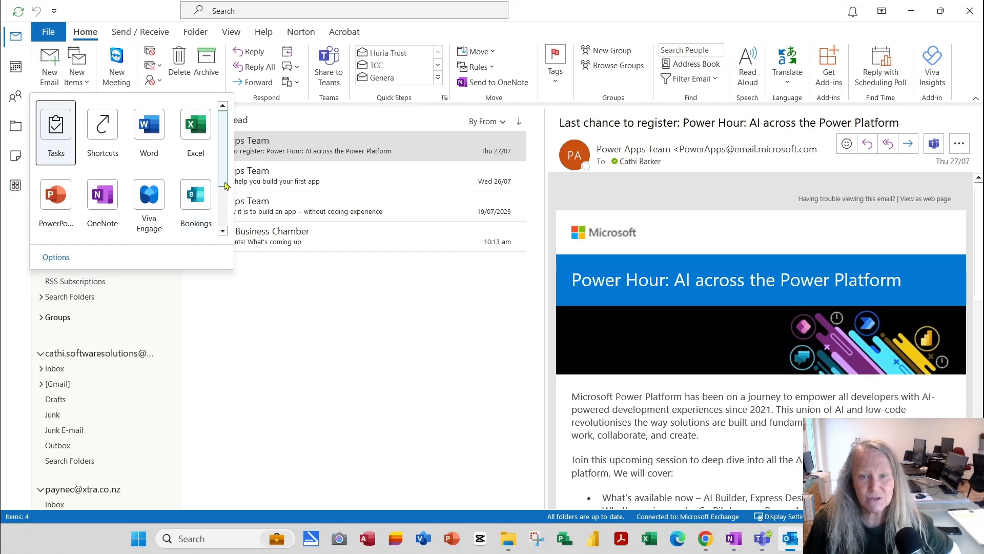
{"action": "scroll", "coordinate": [138, 241], "scroll_direction": "down", "scroll_amount": 1}
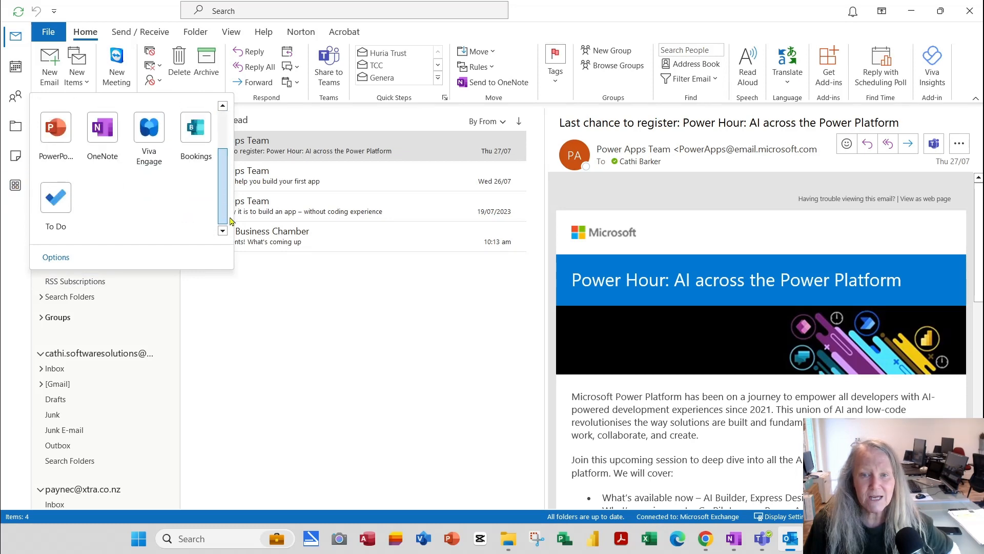
{"action": "left_click", "coordinate": [55, 197]}
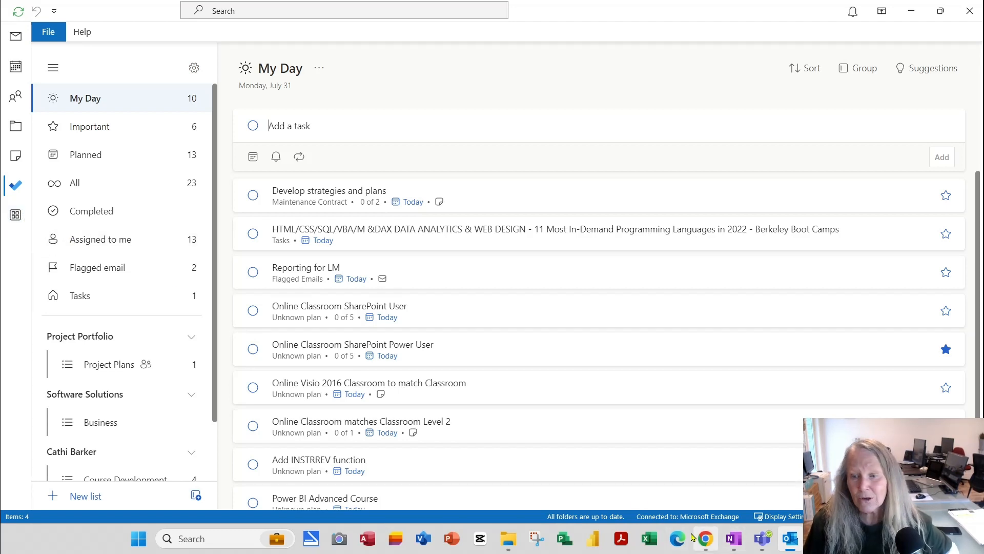
Switch to Chrome and open To Do from the SharePoint site's app launcher.
{"action": "left_click", "coordinate": [705, 539]}
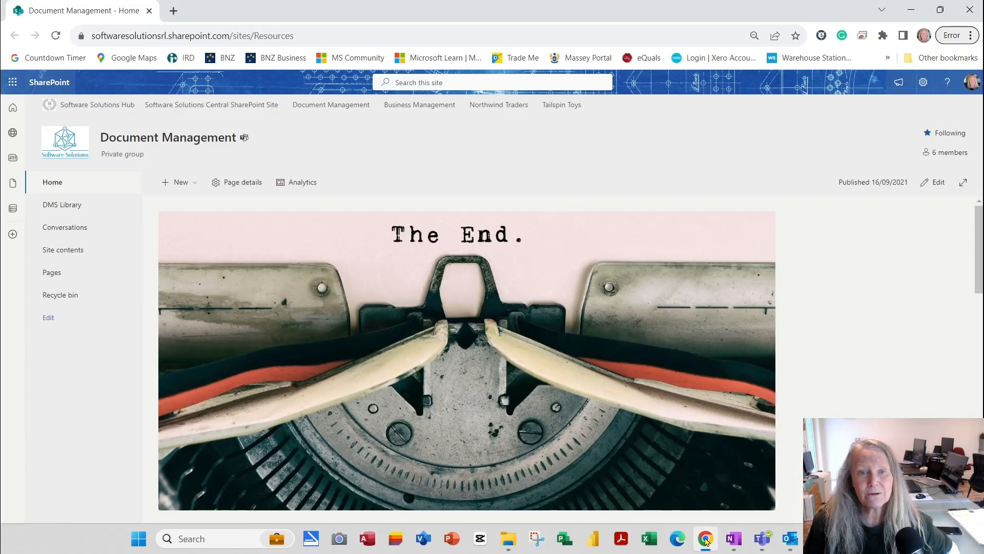
{"action": "left_click", "coordinate": [14, 86]}
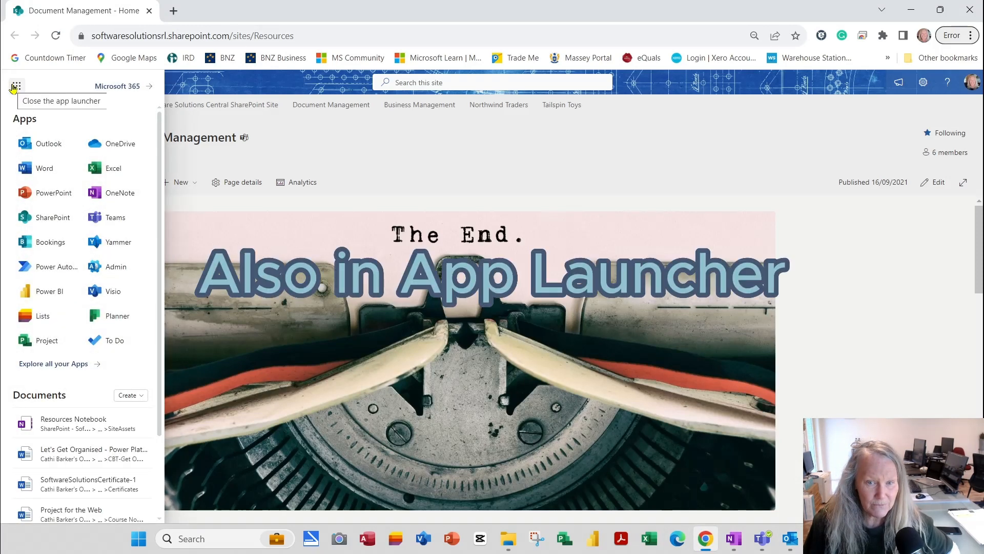
{"action": "left_click", "coordinate": [116, 343]}
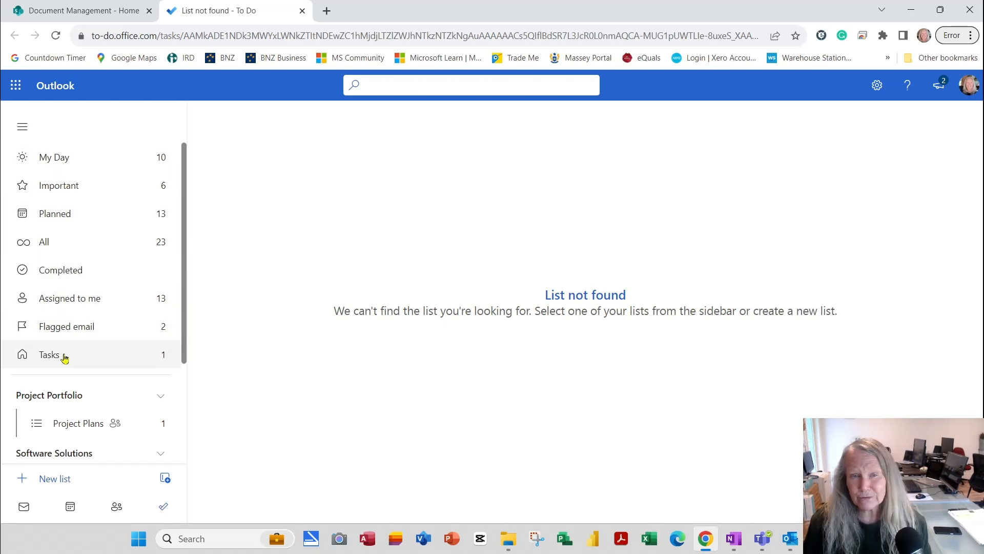
Show the All task list and reduce the browser page zoom so more tasks fit.
{"action": "left_click", "coordinate": [53, 249]}
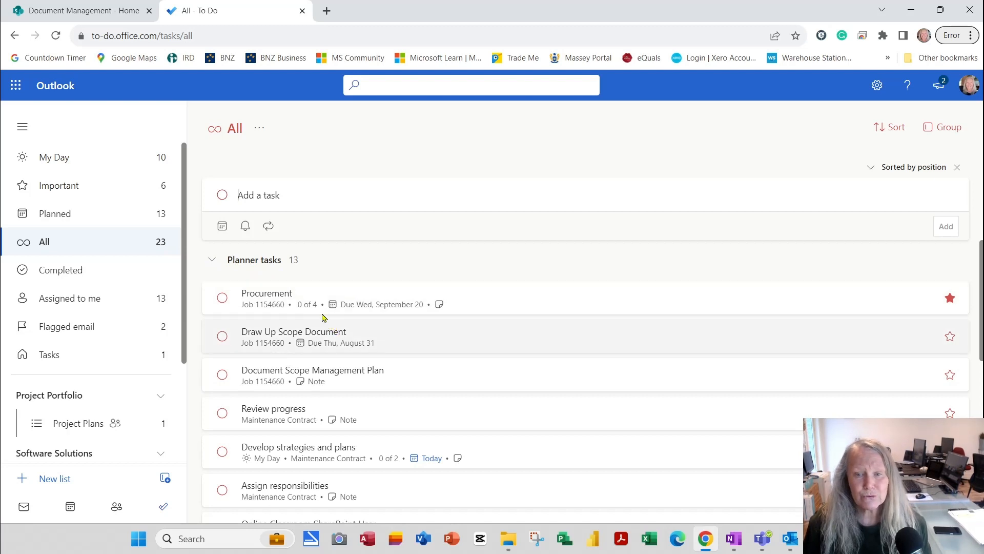
{"action": "scroll", "coordinate": [313, 305], "scroll_direction": "down", "scroll_amount": 3, "text": "ctrl"}
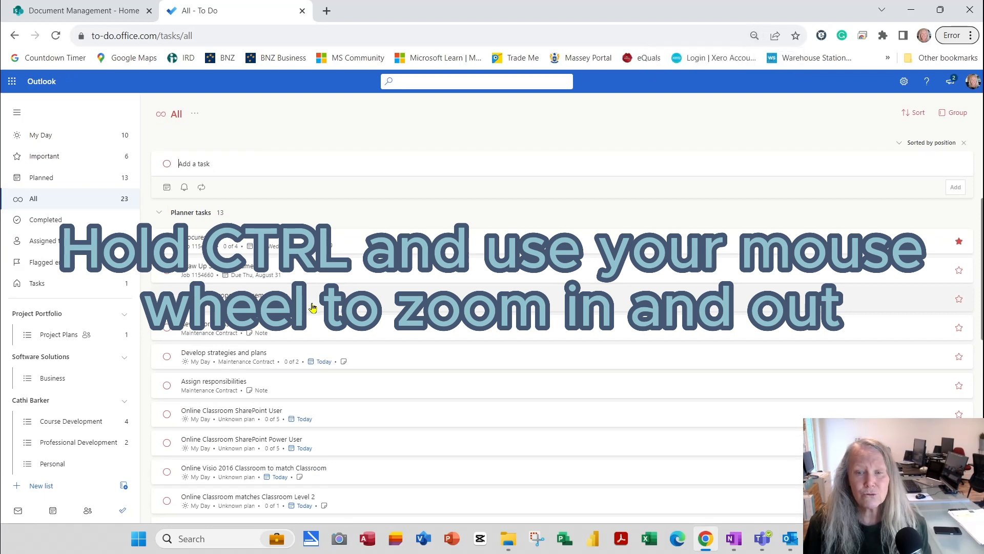
{"action": "scroll", "coordinate": [313, 307], "scroll_direction": "up", "scroll_amount": 2, "text": "ctrl"}
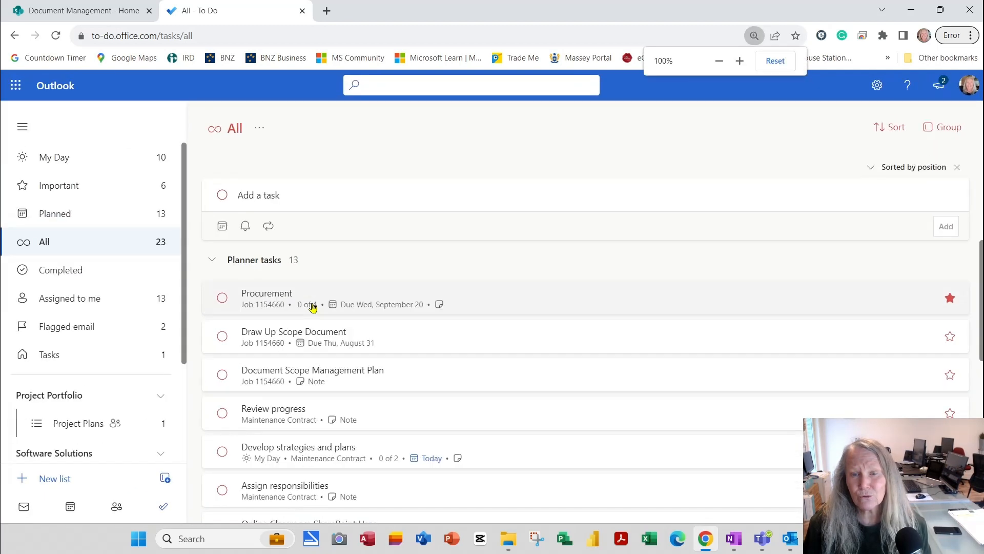
{"action": "scroll", "coordinate": [313, 307], "scroll_direction": "down", "scroll_amount": 2, "text": "ctrl"}
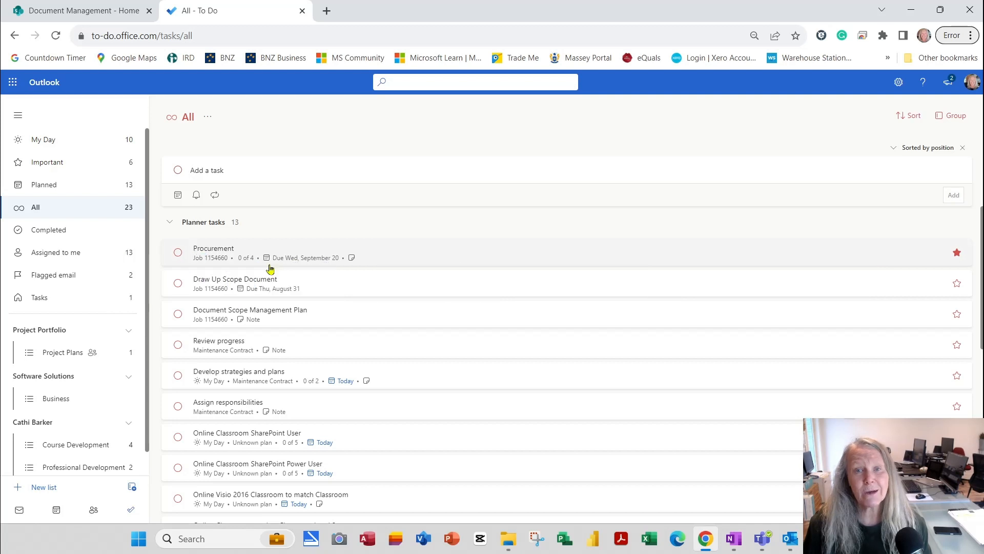
Review every task group in the All list, from Planner tasks to Professional Development.
{"action": "scroll", "coordinate": [270, 269], "scroll_direction": "down", "scroll_amount": 5}
{"action": "scroll", "coordinate": [271, 271], "scroll_direction": "down", "scroll_amount": 2}
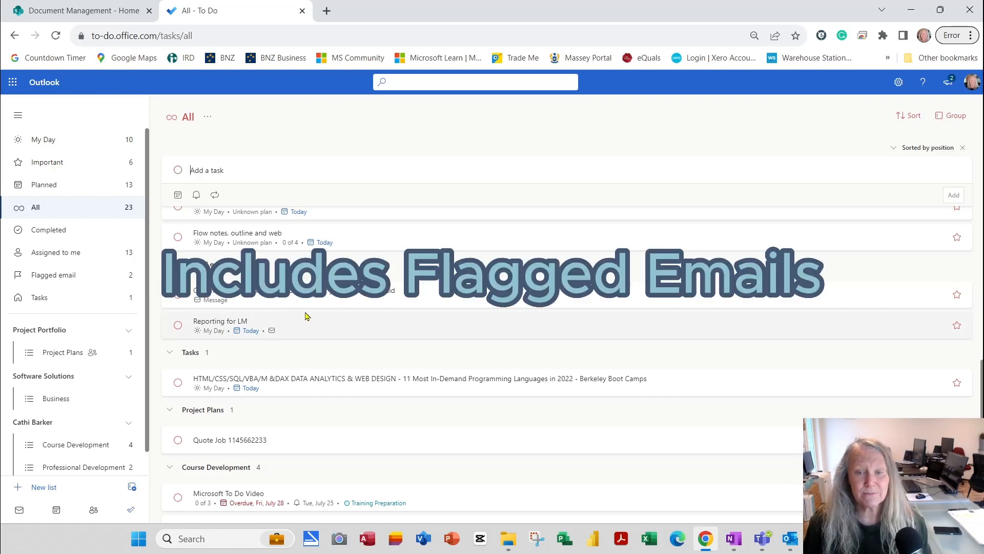
{"action": "scroll", "coordinate": [306, 316], "scroll_direction": "down", "scroll_amount": 1}
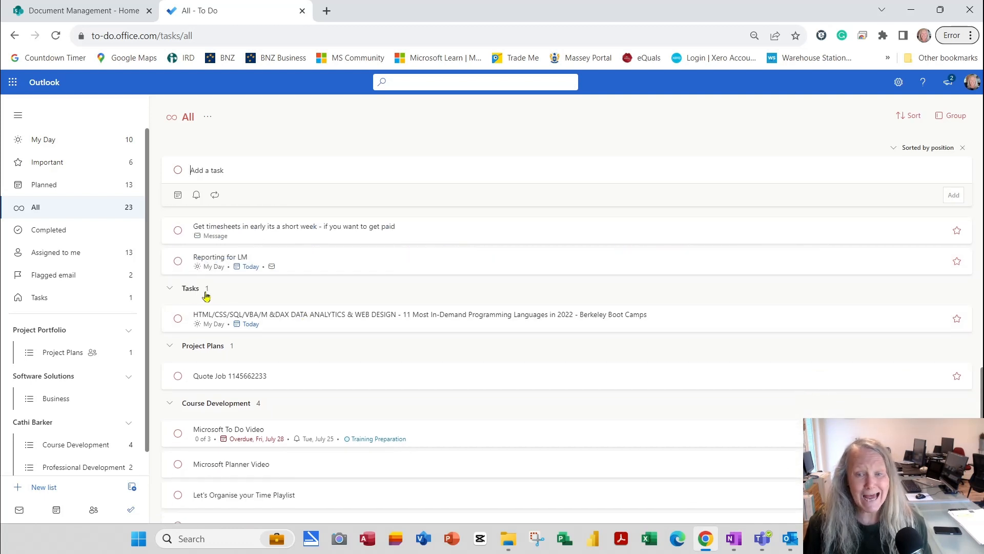
{"action": "scroll", "coordinate": [342, 328], "scroll_direction": "down", "scroll_amount": 1}
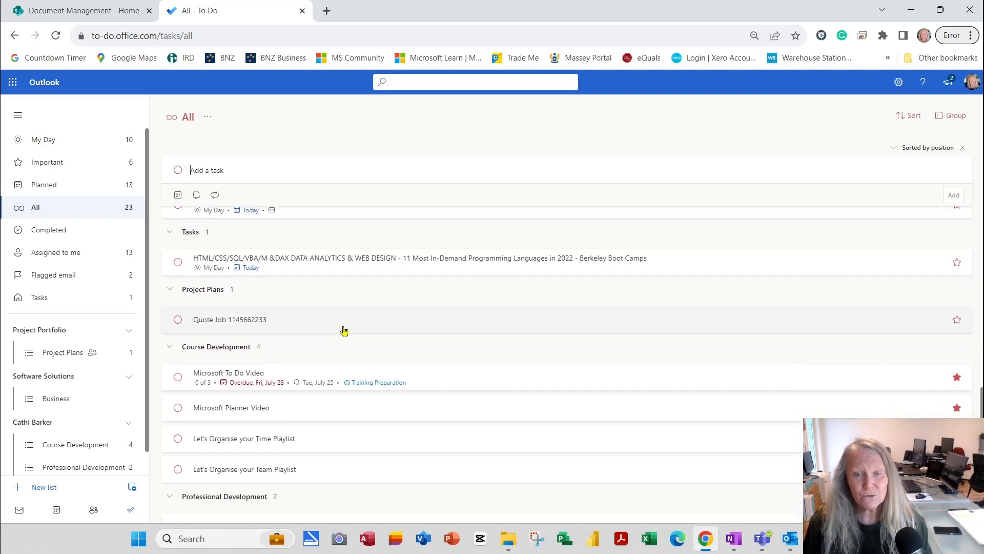
{"action": "scroll", "coordinate": [343, 330], "scroll_direction": "down", "scroll_amount": 1}
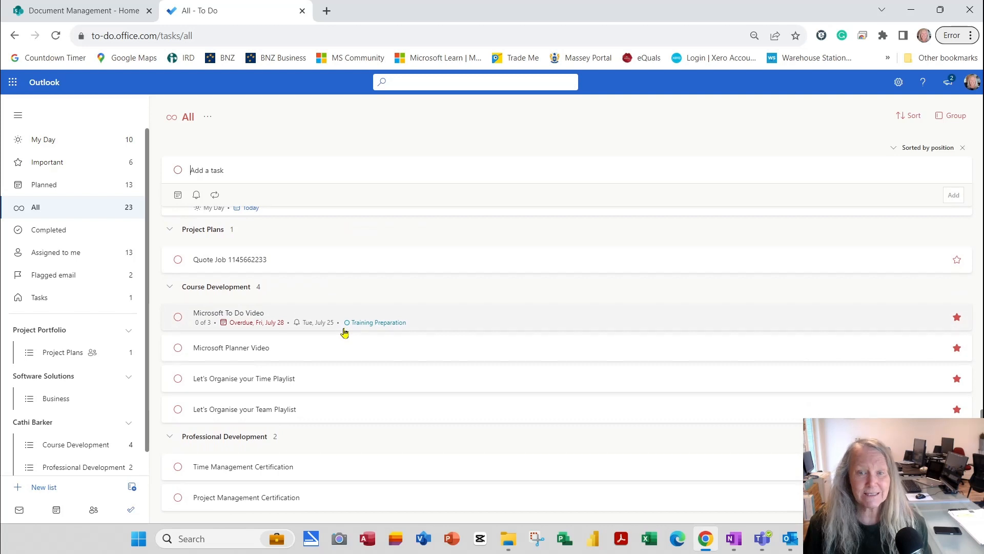
{"action": "scroll", "coordinate": [344, 332], "scroll_direction": "up", "scroll_amount": 10}
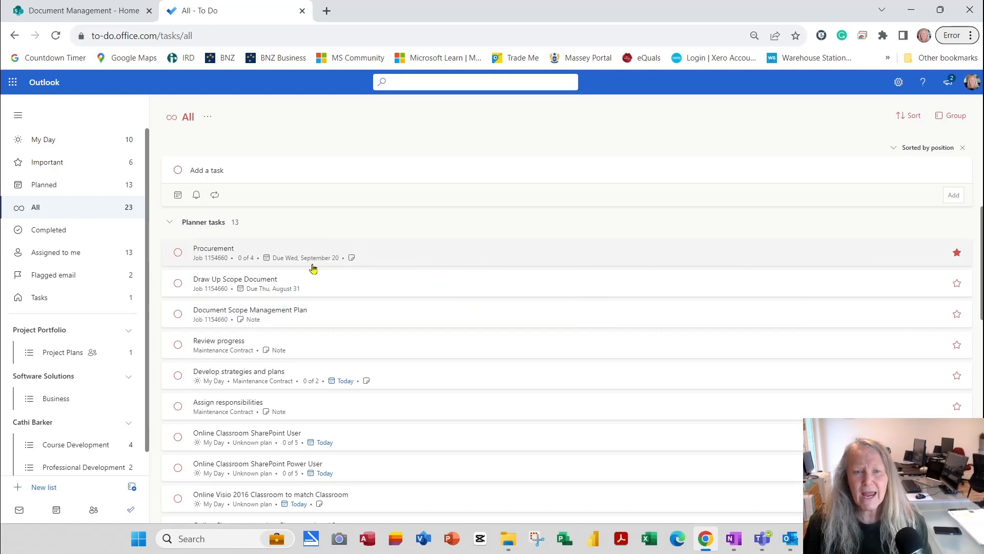
View the My Day, Important and Planned lists, checking Planned's Earlier, Today and Later groups.
{"action": "left_click", "coordinate": [106, 145]}
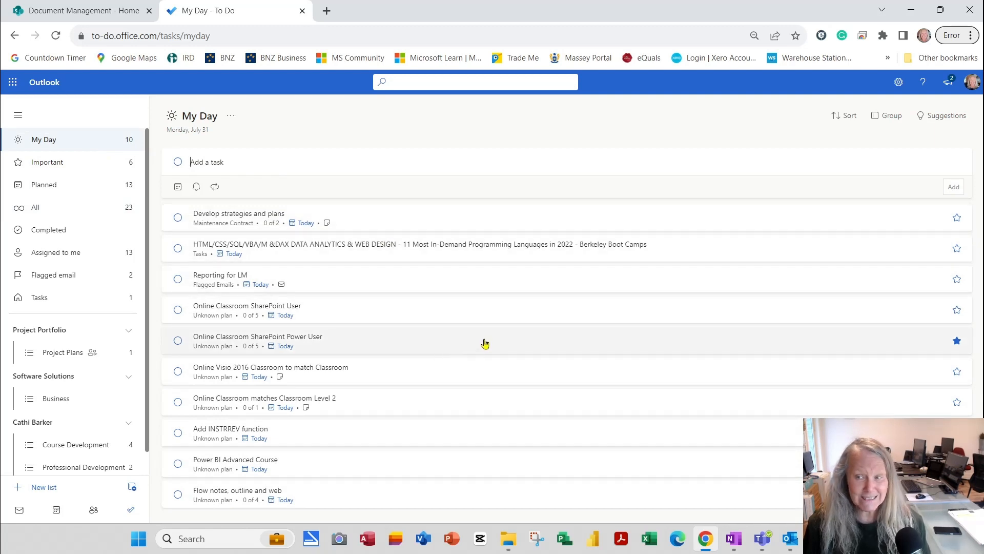
{"action": "left_click", "coordinate": [84, 172]}
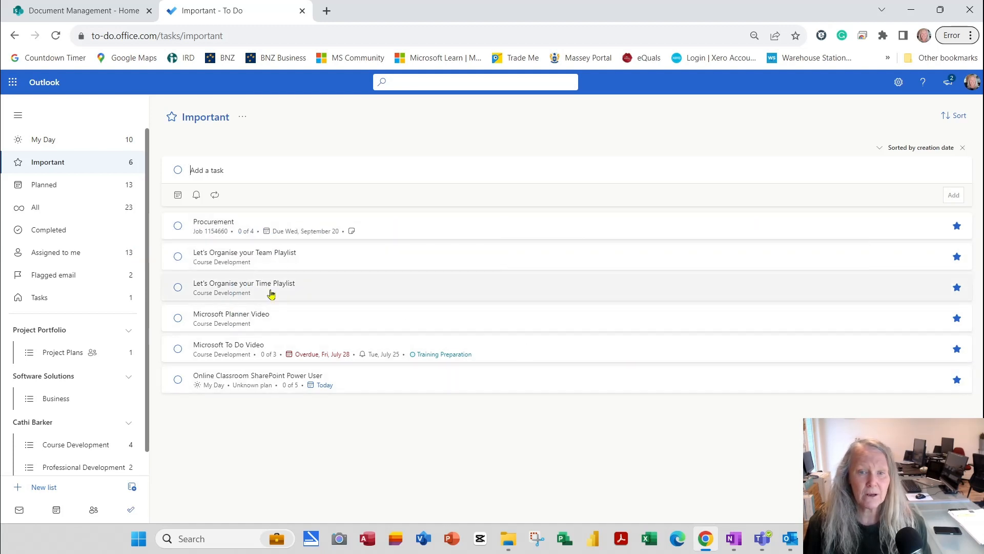
{"action": "left_click", "coordinate": [57, 190]}
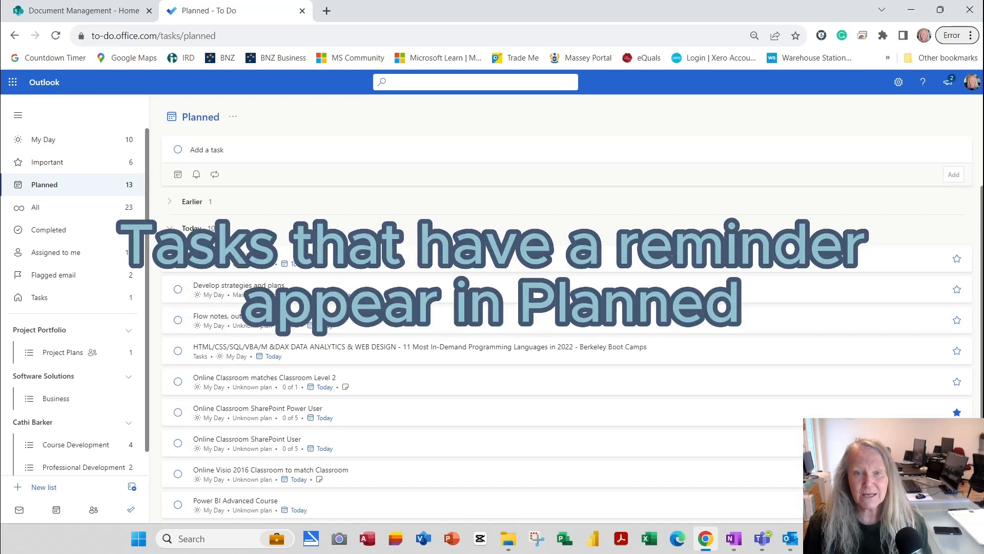
{"action": "left_click", "coordinate": [170, 202]}
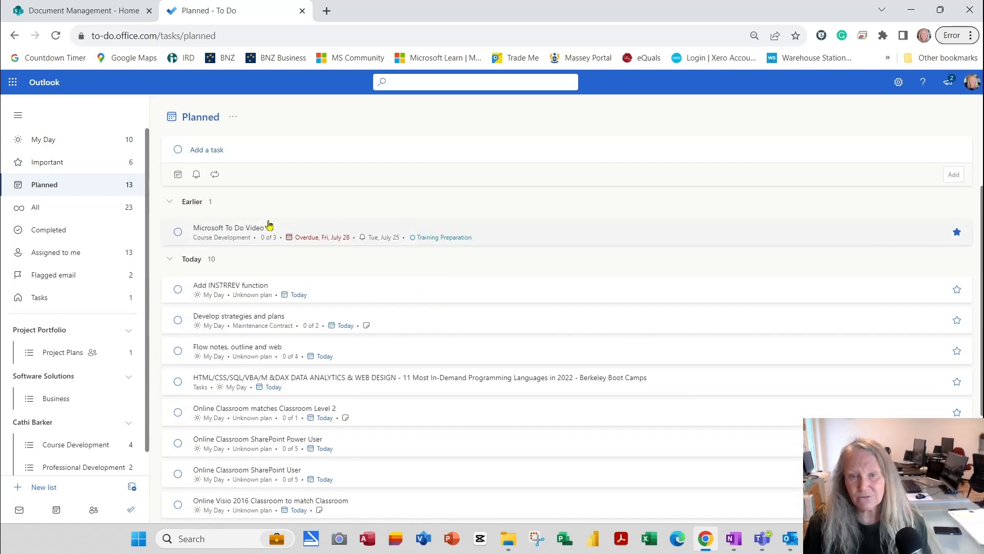
{"action": "left_click", "coordinate": [170, 202]}
{"action": "scroll", "coordinate": [272, 313], "scroll_direction": "down", "scroll_amount": 3}
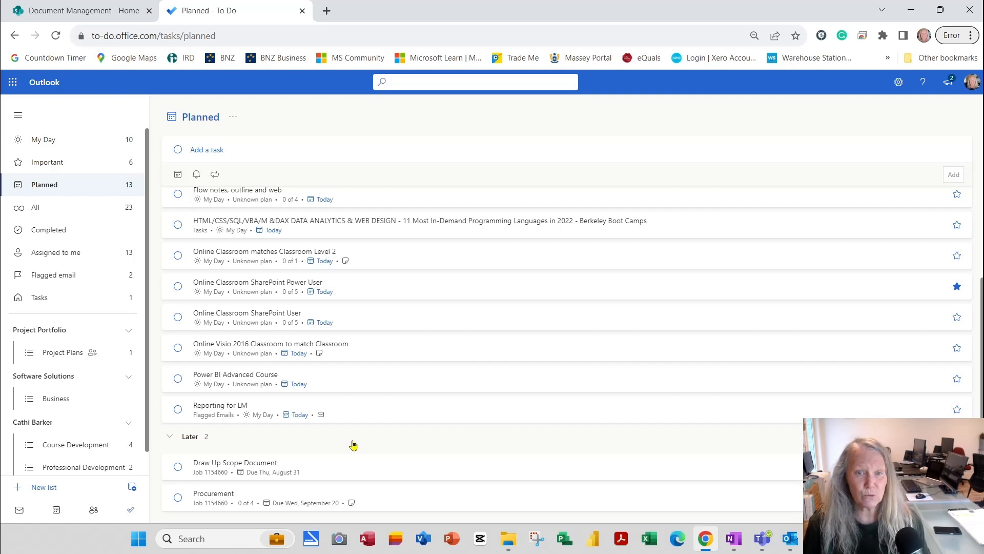
Return to the All list and toggle the navigation pane off and on again.
{"action": "left_click", "coordinate": [51, 212]}
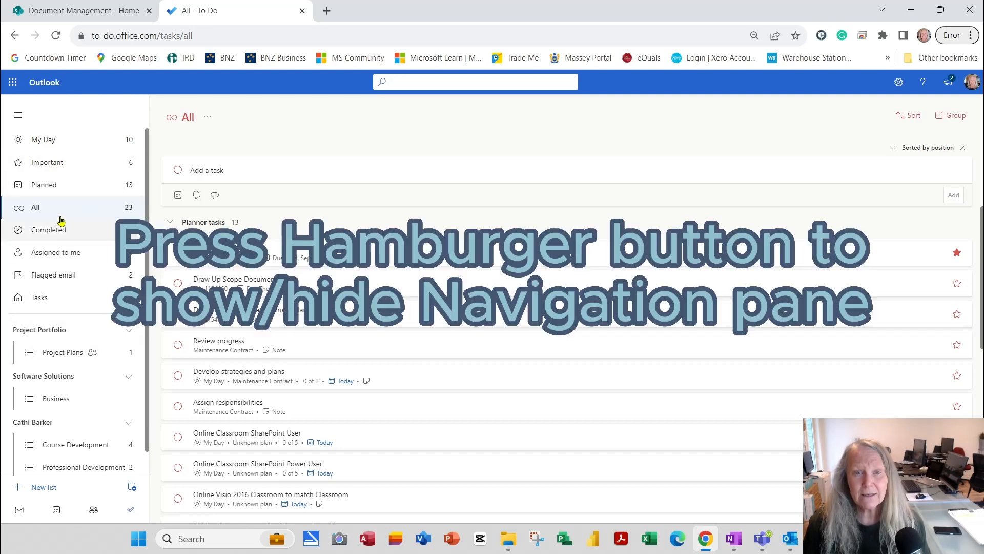
{"action": "left_click", "coordinate": [20, 119]}
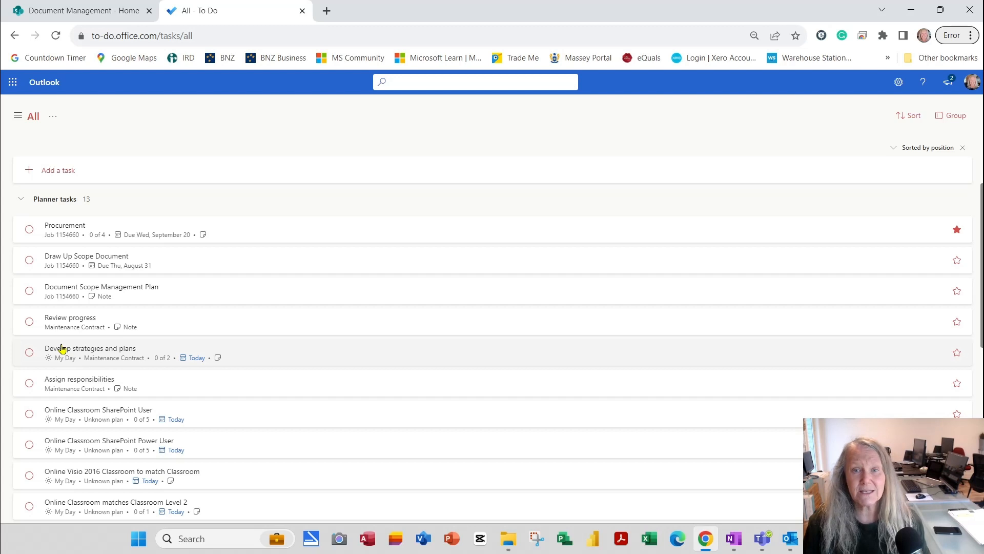
{"action": "left_click", "coordinate": [18, 117]}
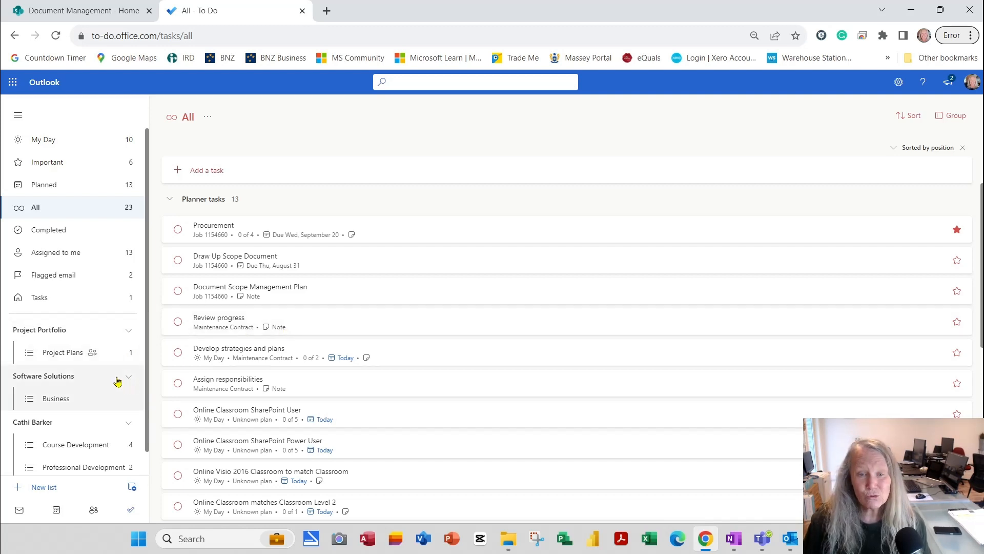
View the Completed, Assigned to me, Flagged email and Tasks lists in turn.
{"action": "scroll", "coordinate": [118, 382], "scroll_direction": "down", "scroll_amount": 1}
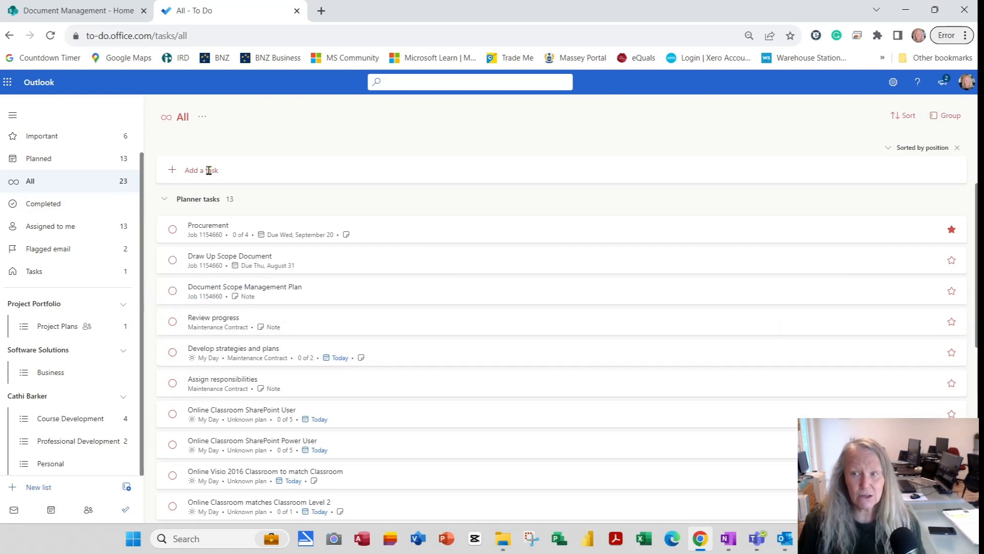
{"action": "left_click", "coordinate": [51, 203]}
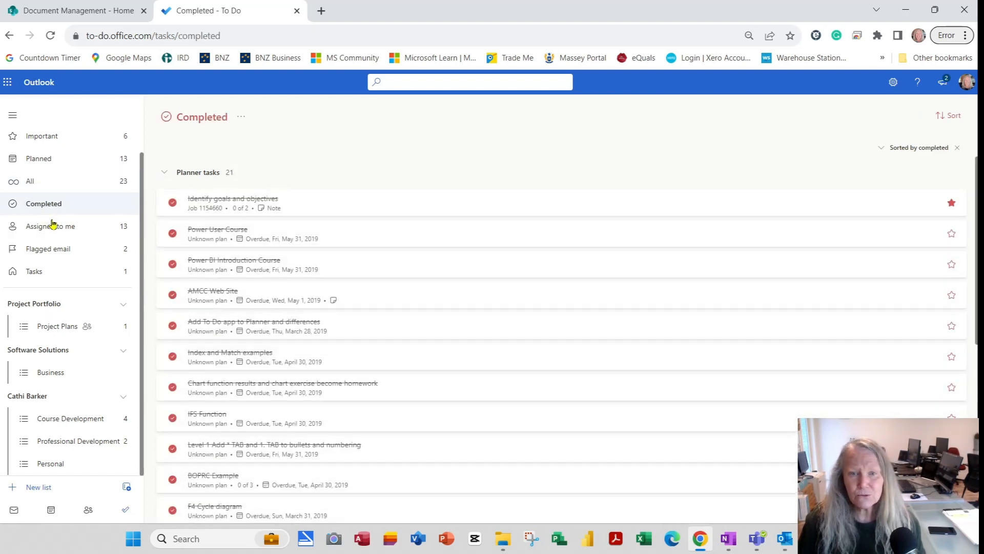
{"action": "left_click", "coordinate": [52, 226]}
{"action": "left_click", "coordinate": [51, 248]}
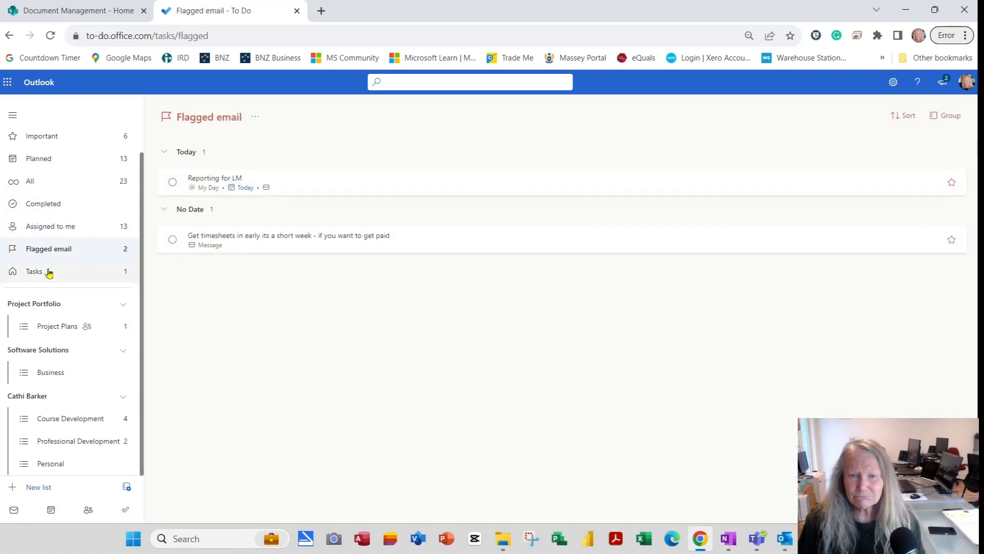
{"action": "left_click", "coordinate": [49, 272]}
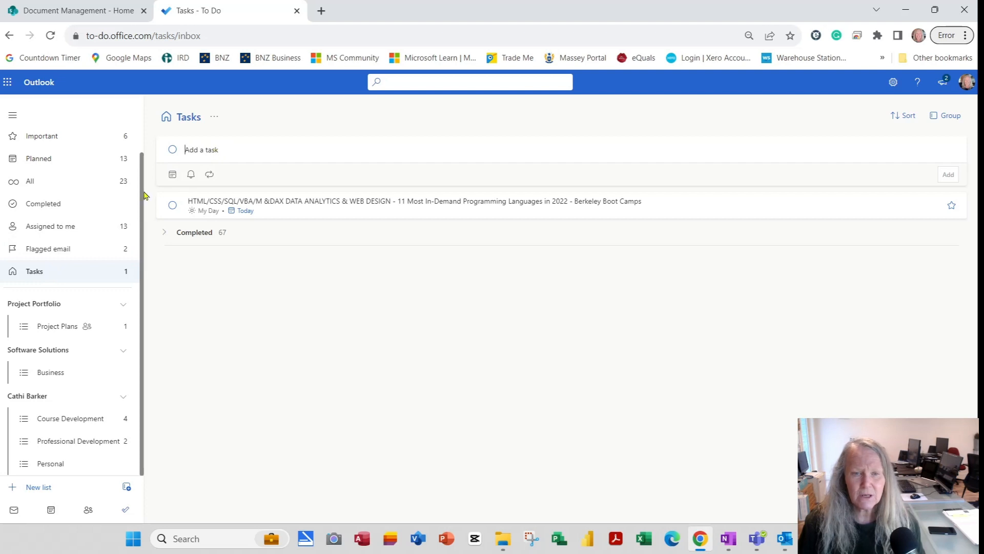
Revisit the Planned and Important lists, ending on the My Day list.
{"action": "left_click", "coordinate": [69, 159]}
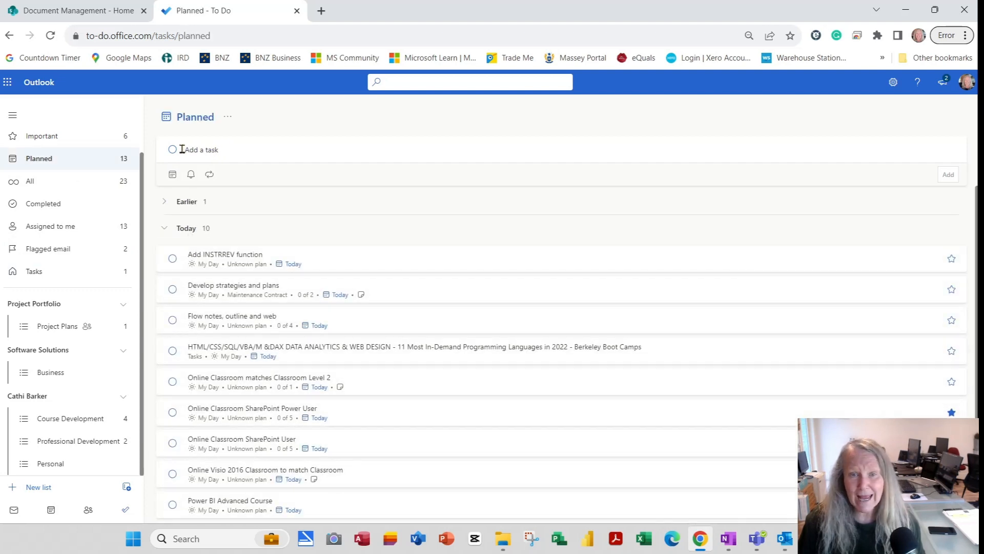
{"action": "left_click", "coordinate": [77, 138]}
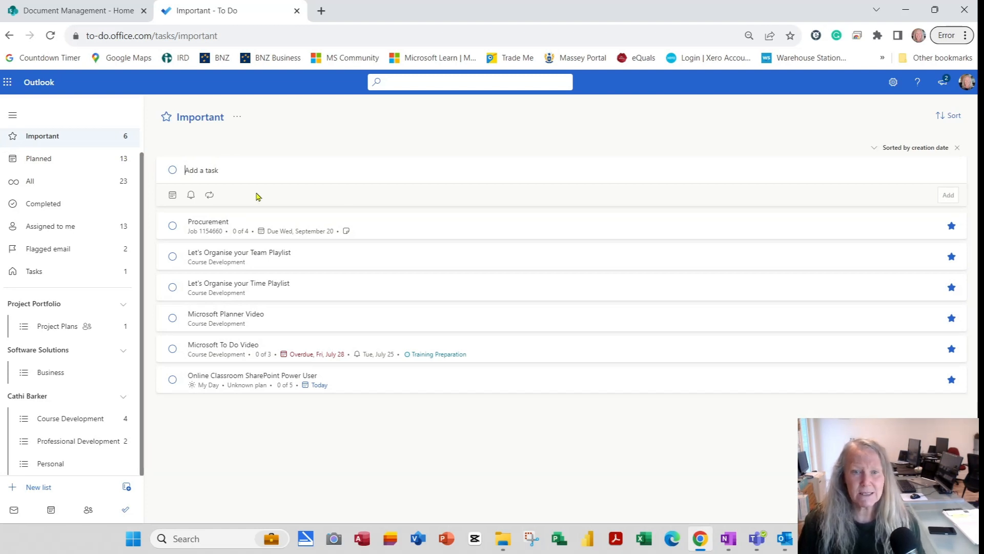
{"action": "scroll", "coordinate": [77, 271], "scroll_direction": "up", "scroll_amount": 1}
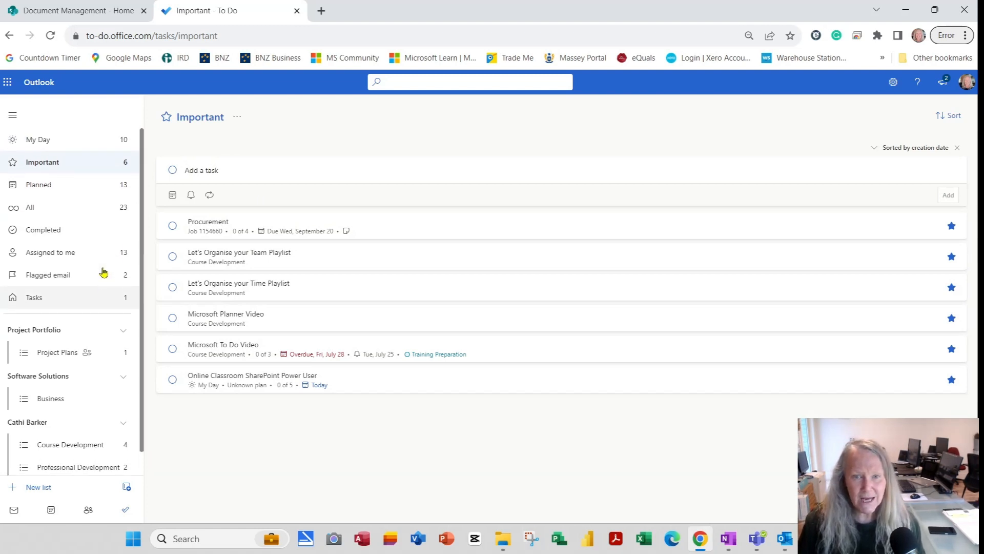
{"action": "left_click", "coordinate": [36, 140]}
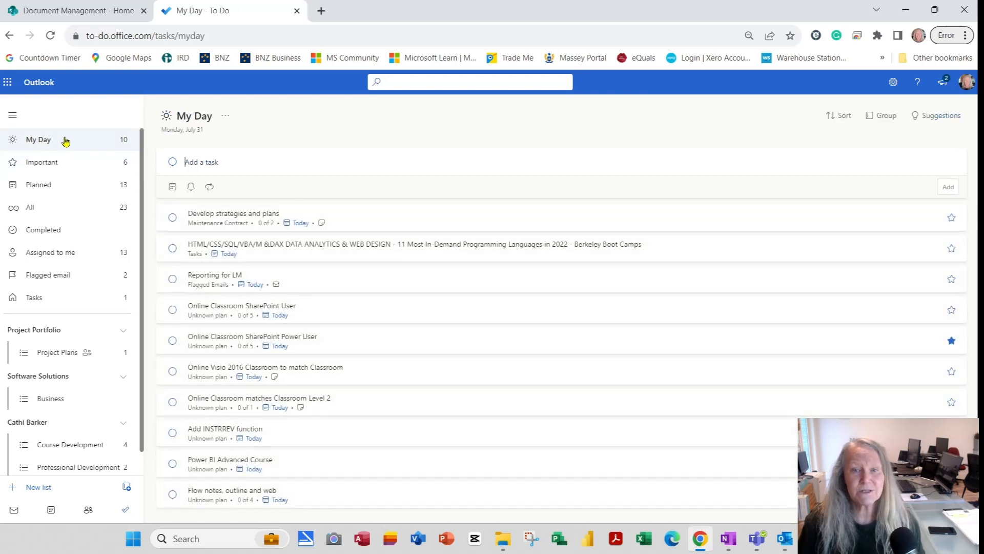
Add a task named "Explain Time Management Apps" to My Day.
{"action": "left_click", "coordinate": [216, 163]}
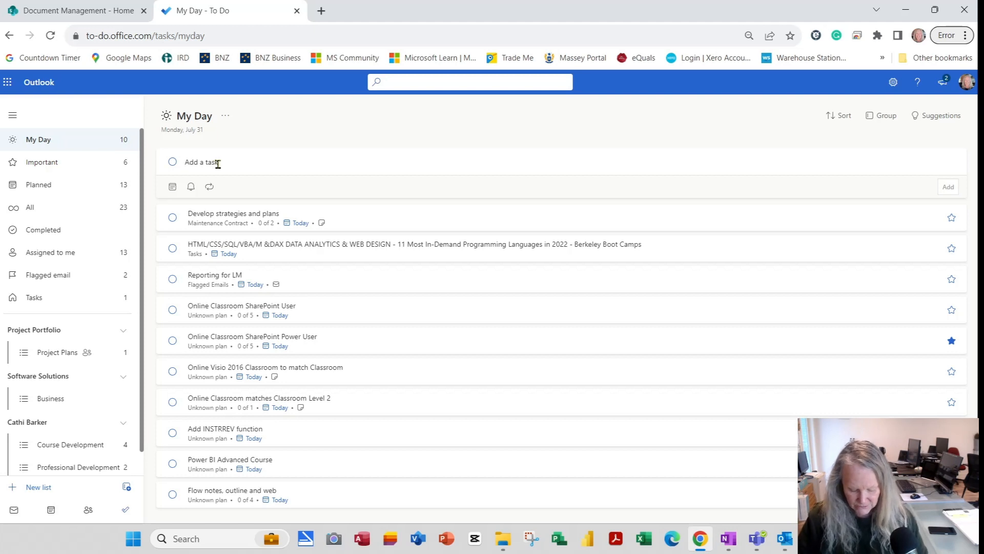
{"action": "type", "text": "Ex"}
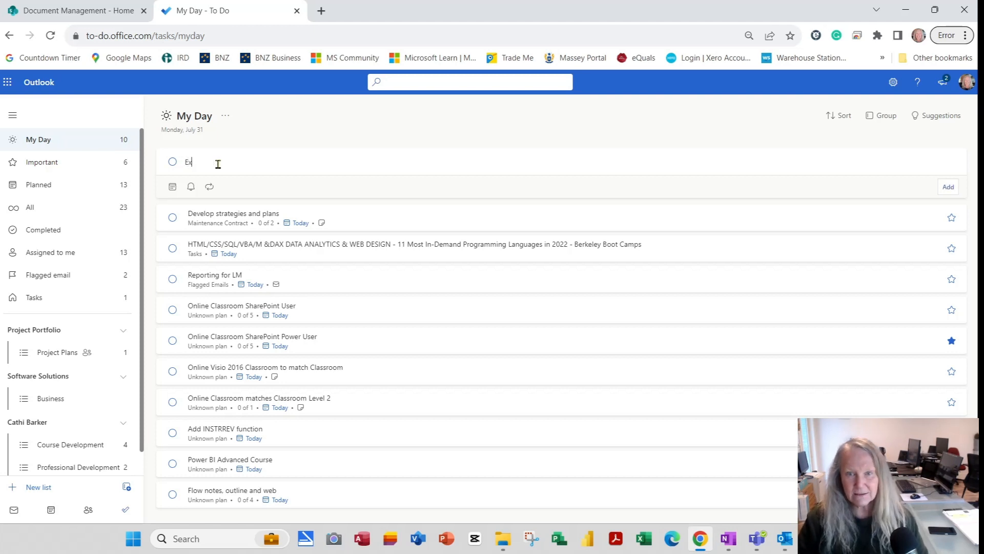
{"action": "type", "text": "plain Time Masna"}
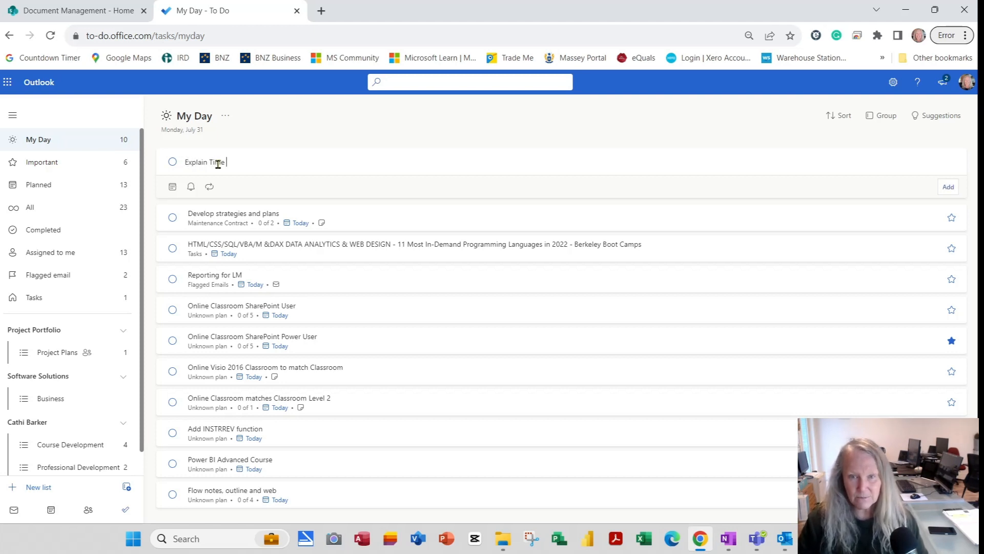
{"action": "key", "text": "BackSpace"}
{"action": "key", "text": "BackSpace"}
{"action": "key", "text": "BackSpace"}
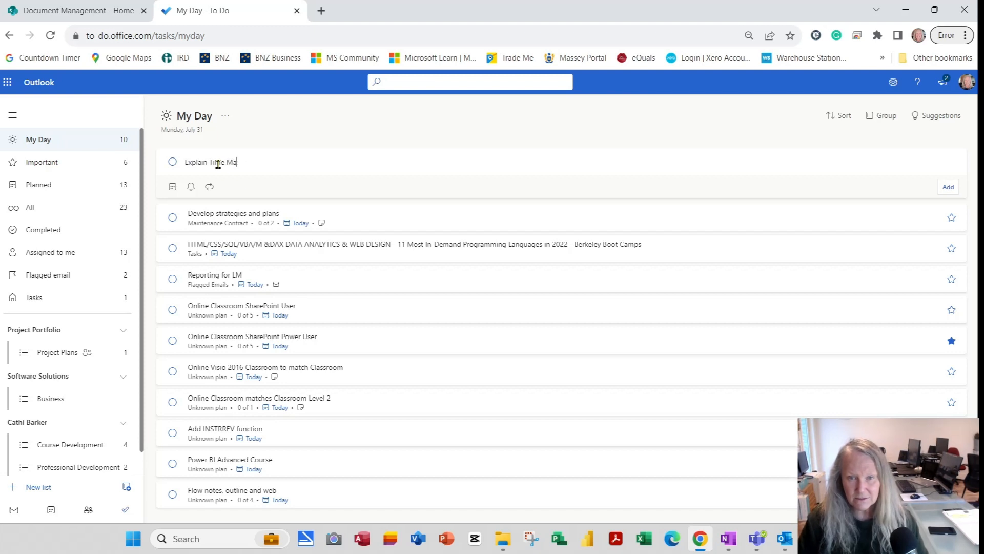
{"action": "type", "text": "nagement "}
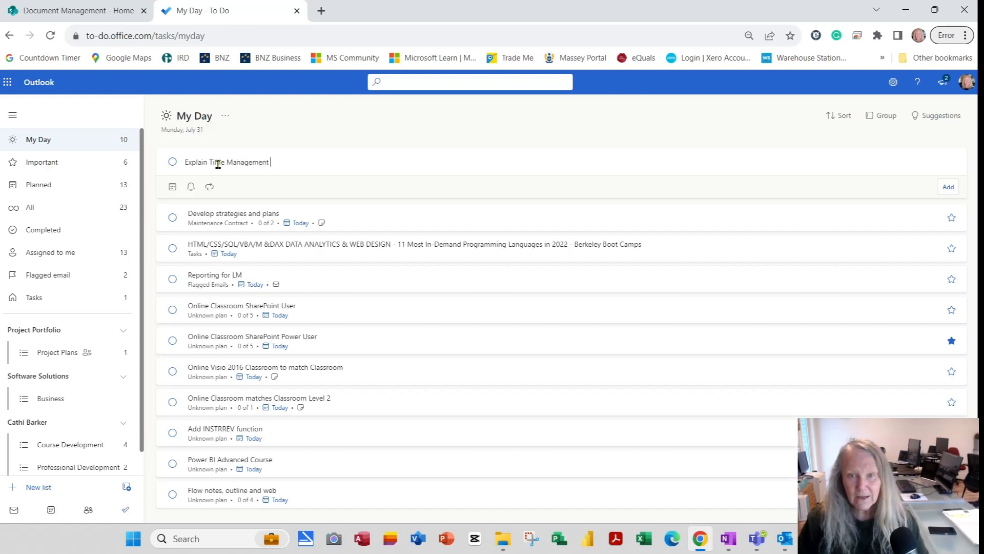
{"action": "type", "text": "App"}
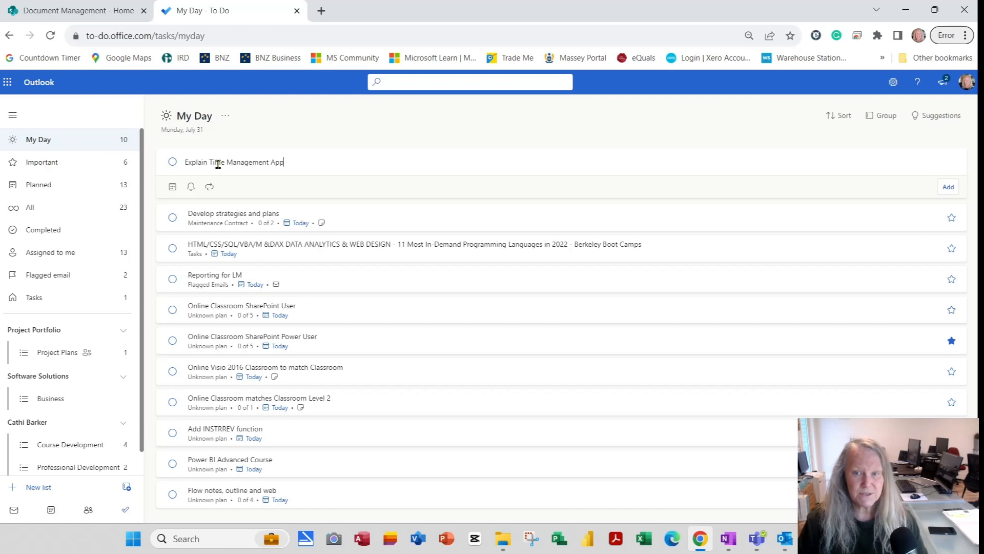
{"action": "key", "text": "Return"}
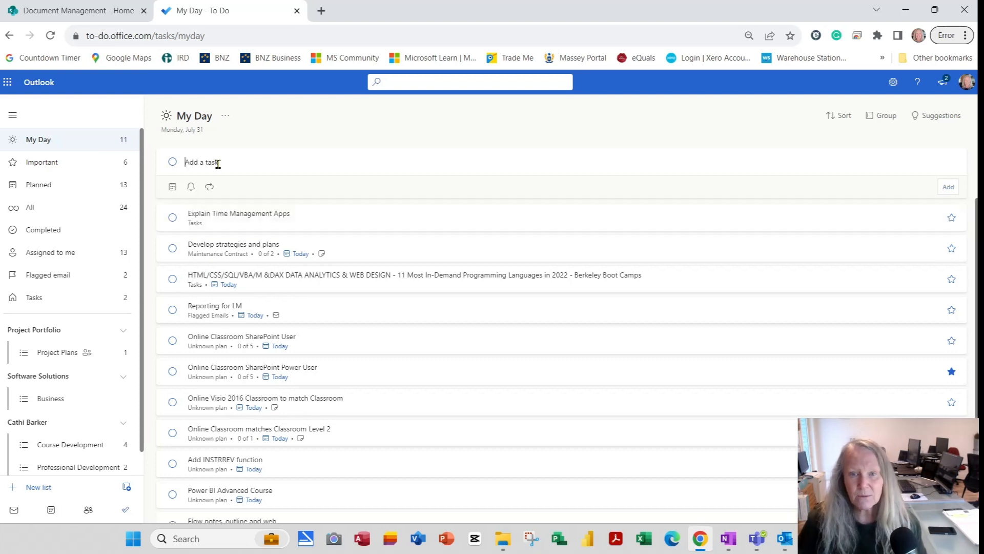
Open the details of the Explain Time Management Apps task, also checking the due date, reminder and repeat options for new tasks.
{"action": "left_click", "coordinate": [231, 217]}
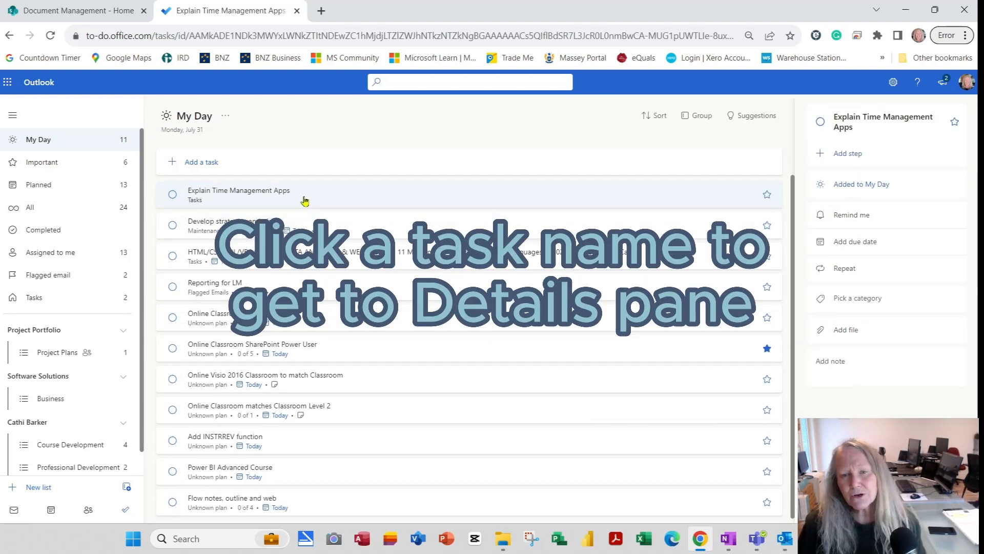
{"action": "left_click", "coordinate": [211, 162]}
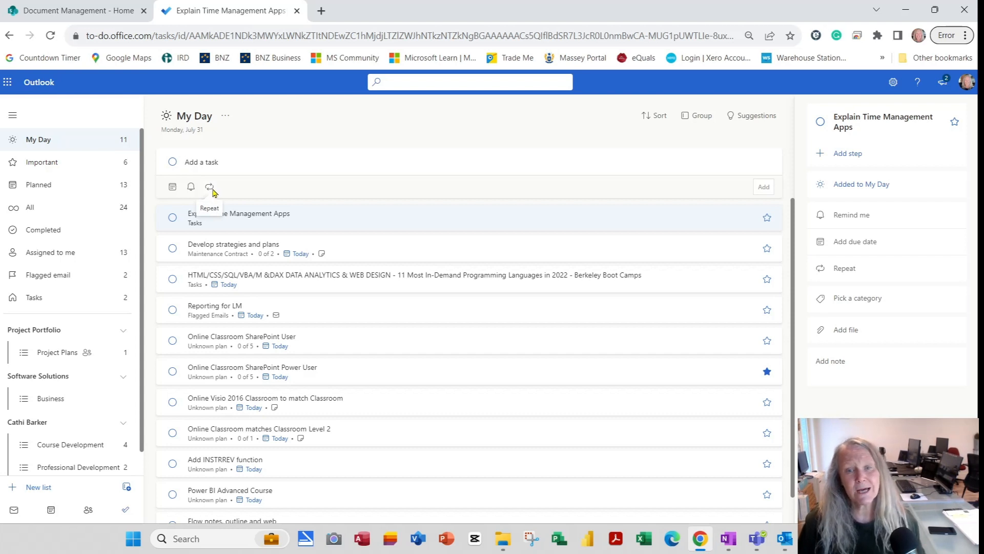
{"action": "left_click", "coordinate": [215, 221]}
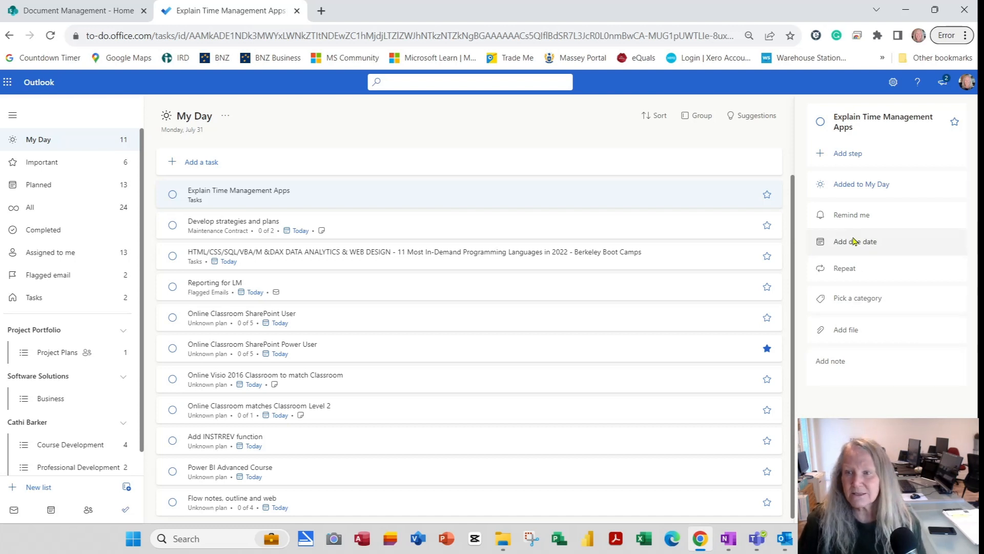
Add the steps "MS Lists", "MS Planner" and "MS To Do" to the Explain Time Management Apps task.
{"action": "left_click", "coordinate": [852, 154]}
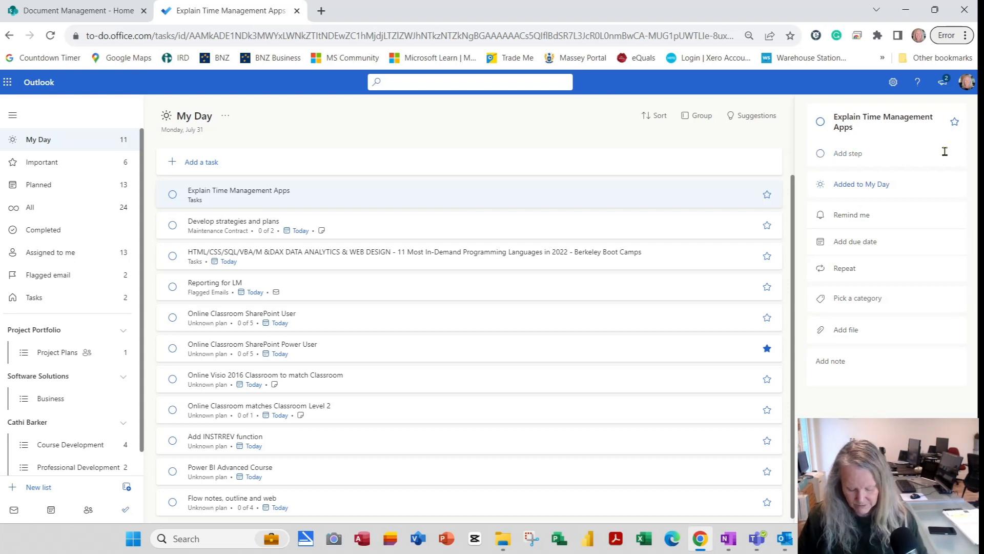
{"action": "type", "text": "MS Lists"}
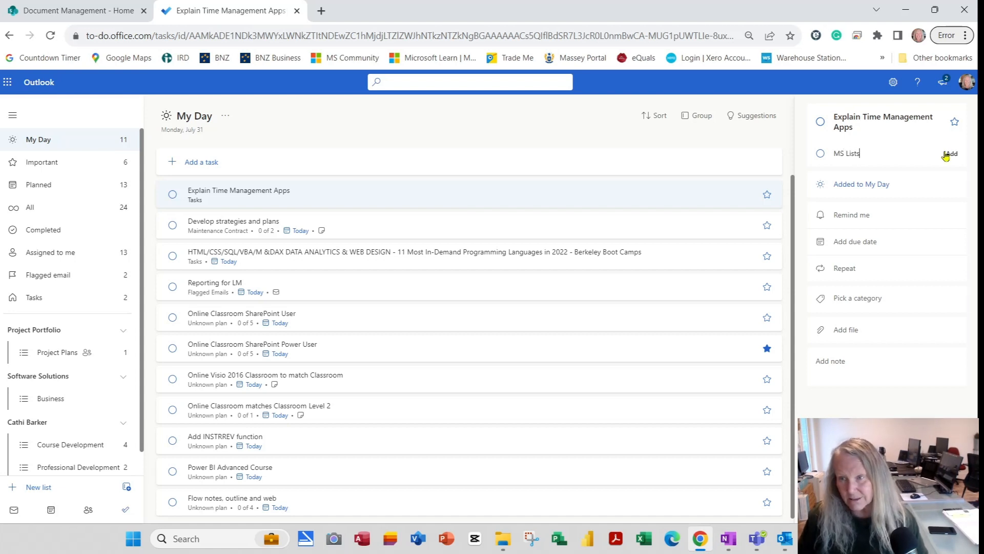
{"action": "left_click", "coordinate": [949, 153]}
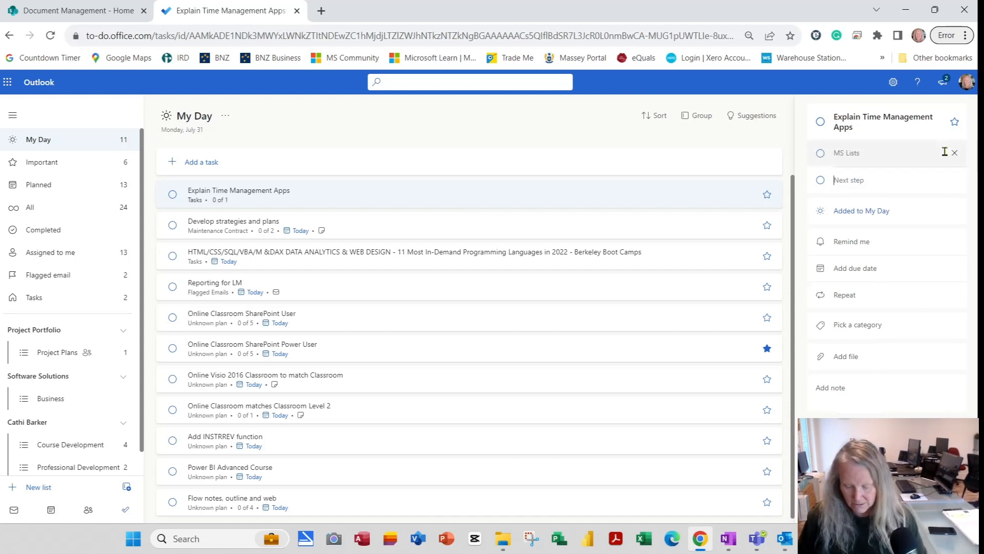
{"action": "type", "text": "MS"}
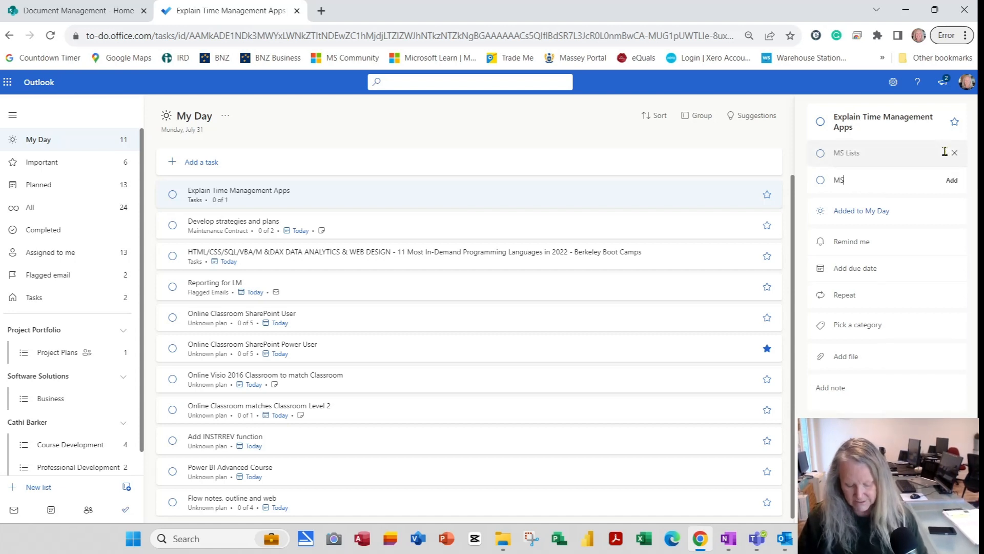
{"action": "type", "text": " Planner"}
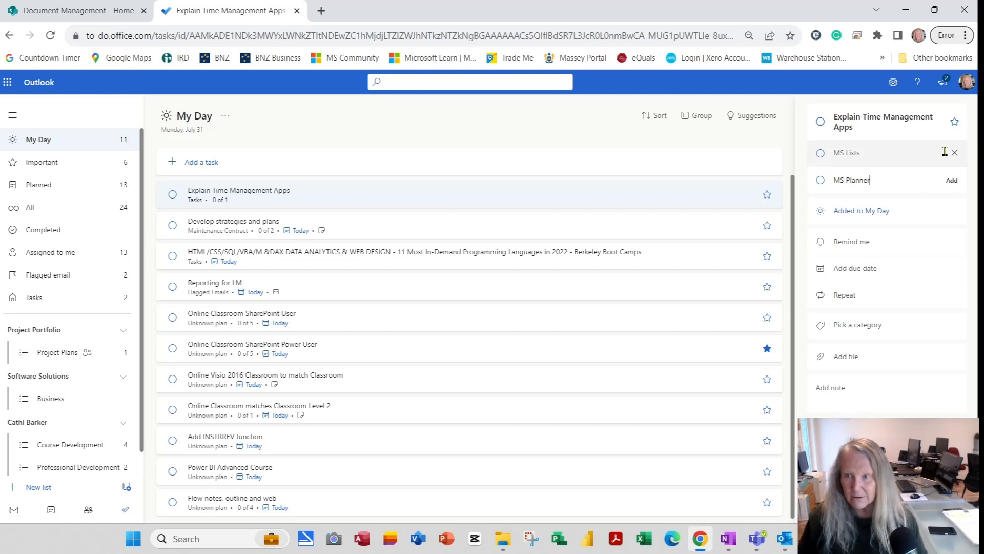
{"action": "key", "text": "Return"}
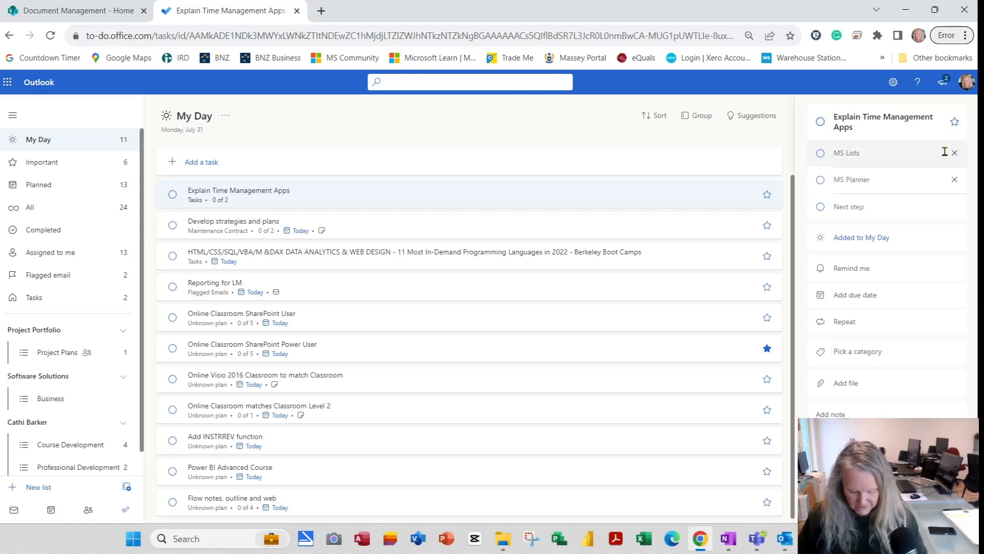
{"action": "type", "text": "MS To D"}
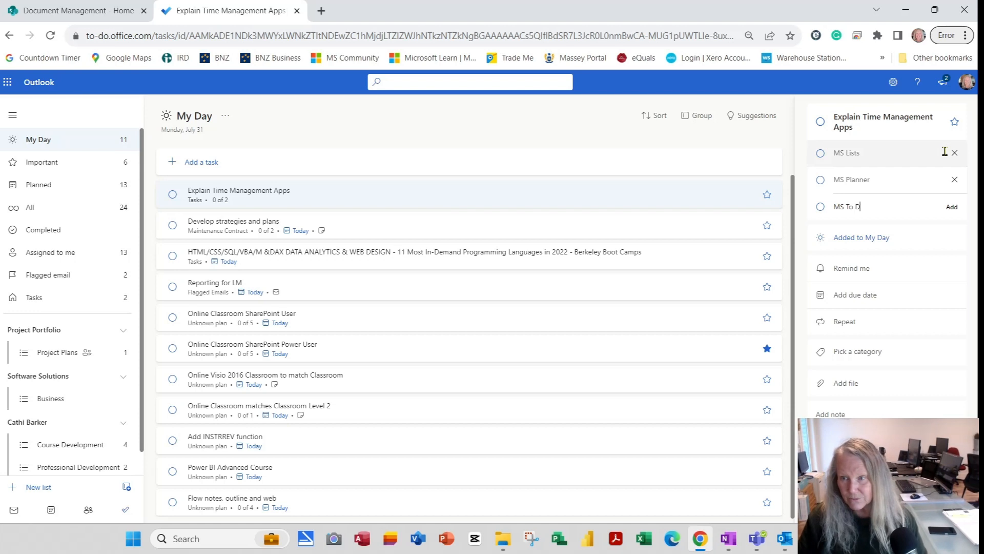
{"action": "type", "text": "o"}
{"action": "key", "text": "Return"}
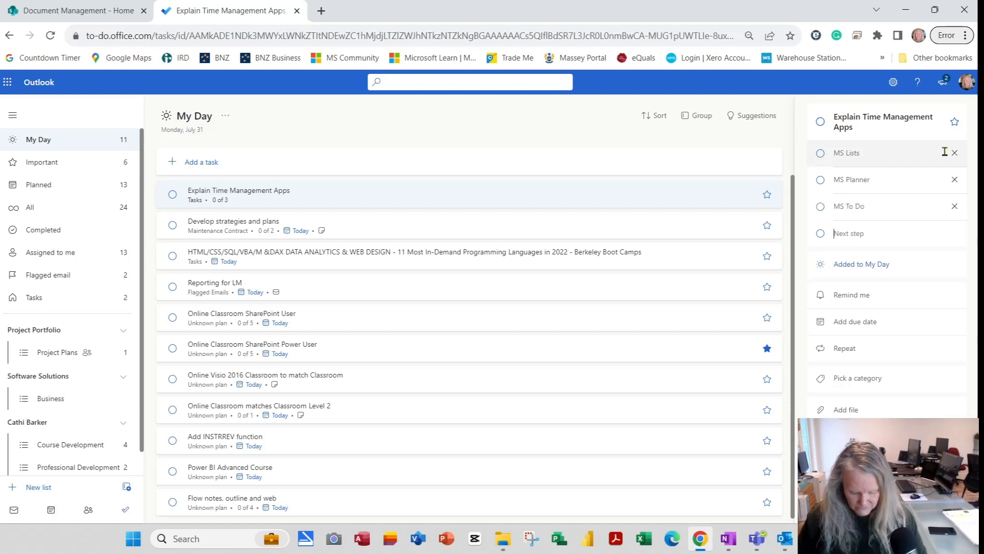
Add two more steps to the task, "MS P4W" and "MS Project".
{"action": "type", "text": "MS"}
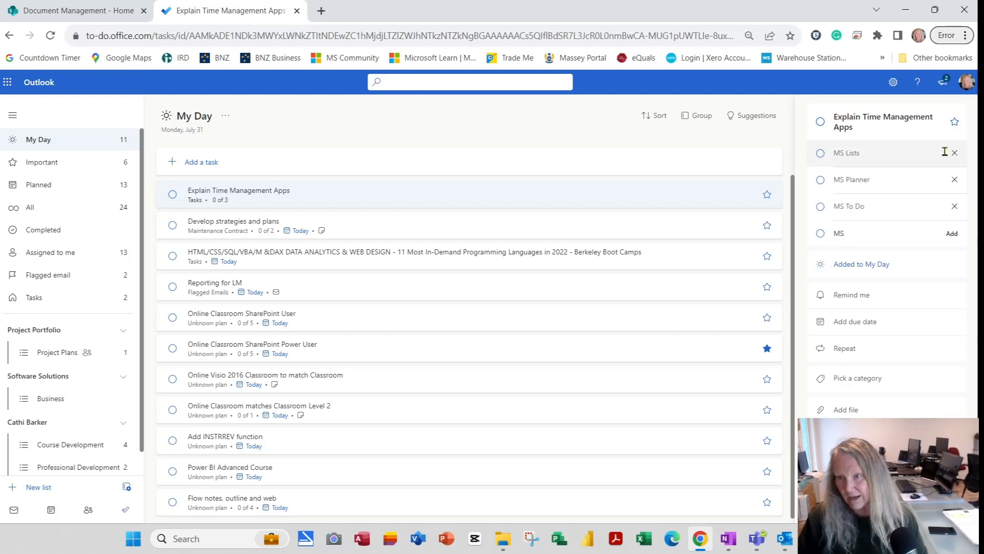
{"action": "type", "text": " PProj"}
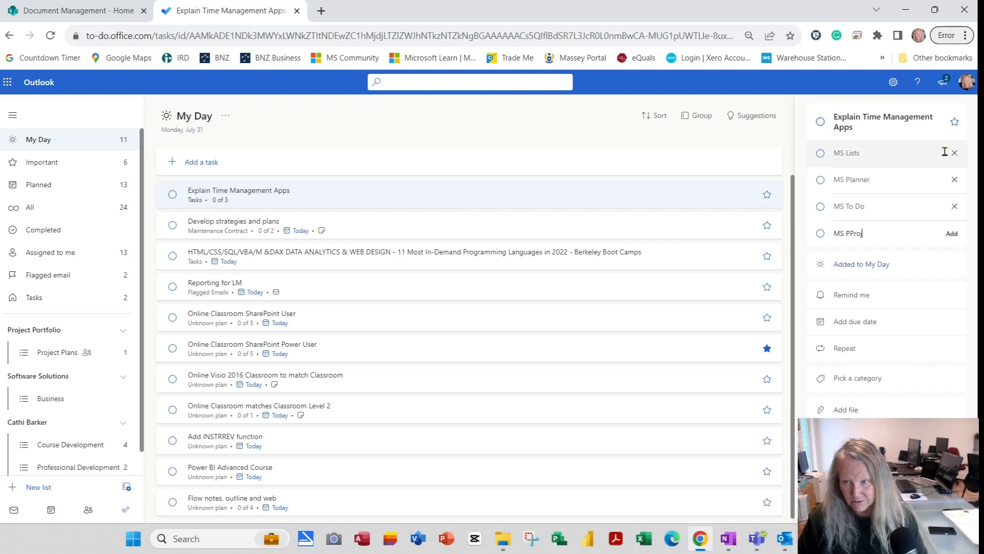
{"action": "key", "text": "BackSpace"}
{"action": "key", "text": "BackSpace"}
{"action": "key", "text": "BackSpace"}
{"action": "key", "text": "BackSpace"}
{"action": "type", "text": "4W"}
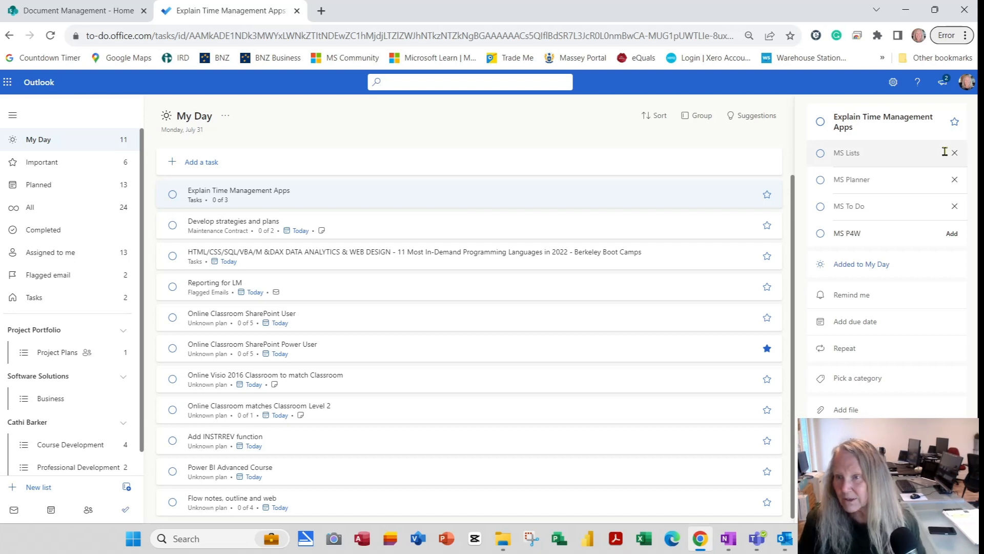
{"action": "key", "text": "Return"}
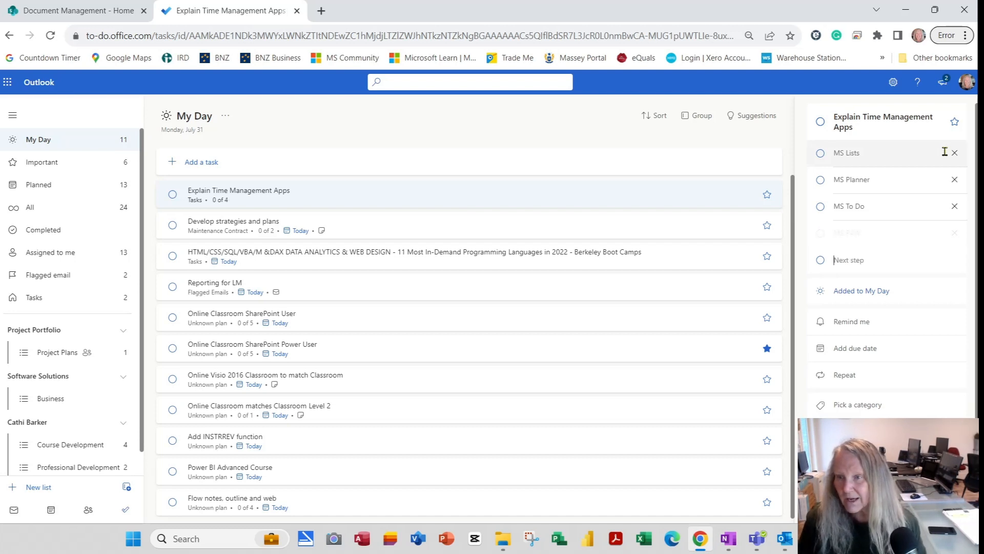
{"action": "type", "text": "MS Project"}
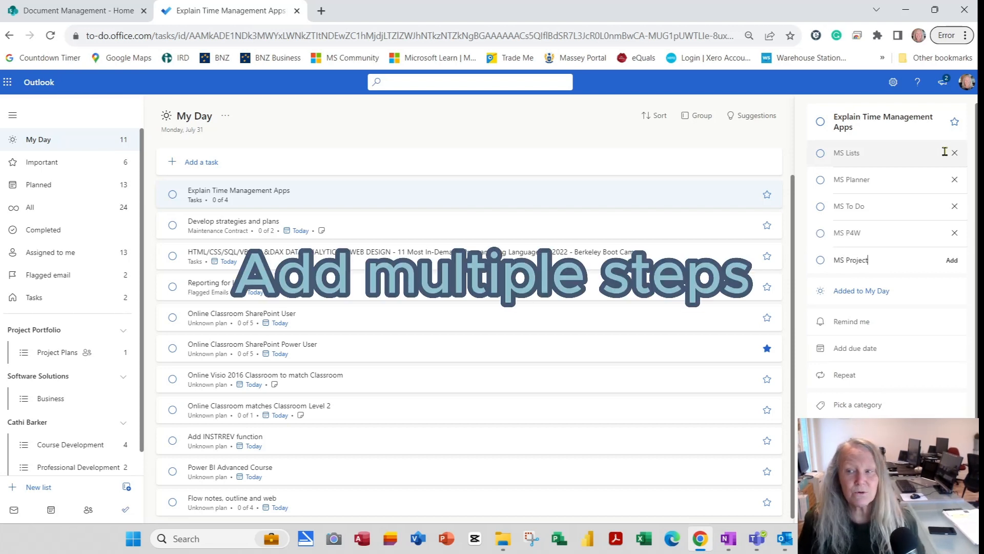
{"action": "key", "text": "Return"}
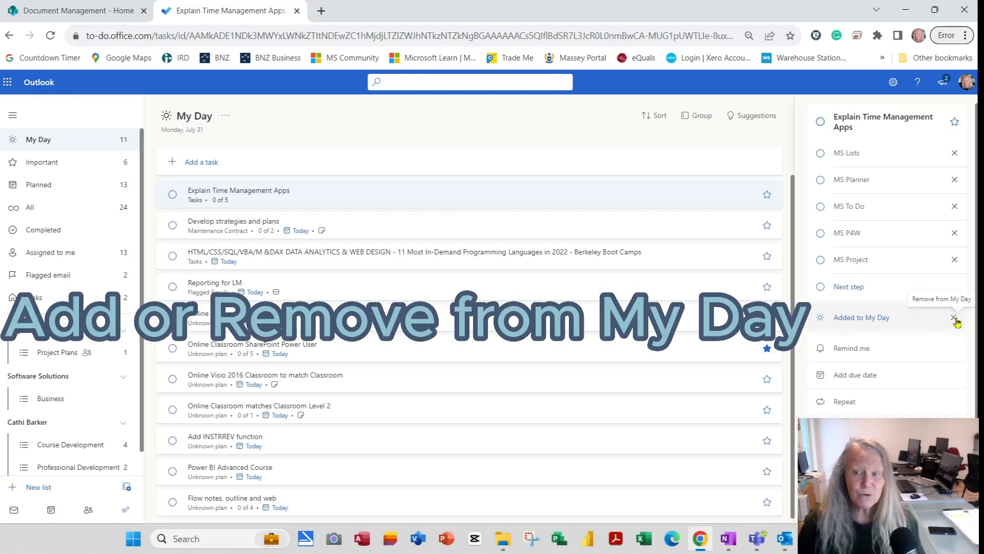
Remove the Explain Time Management Apps task from My Day and add it back.
{"action": "left_click", "coordinate": [955, 318]}
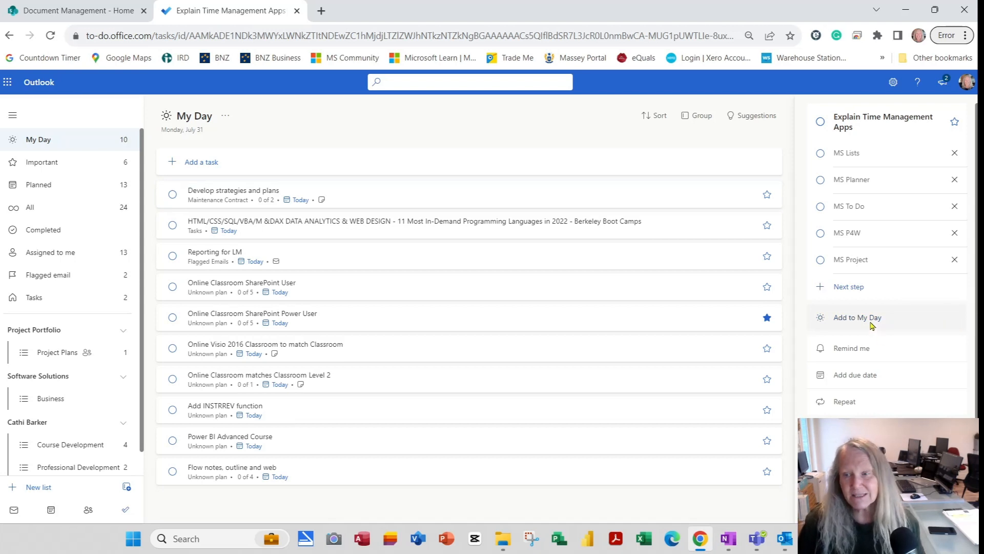
{"action": "left_click", "coordinate": [870, 321]}
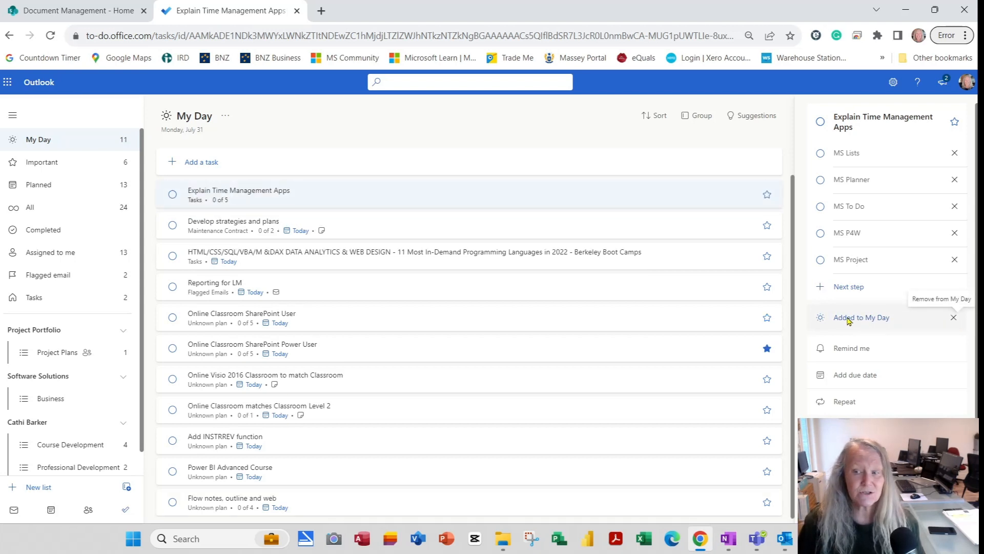
Add a reminder for tomorrow to the Explain Time Management Apps task and set its time to 8:00 AM.
{"action": "left_click", "coordinate": [862, 352]}
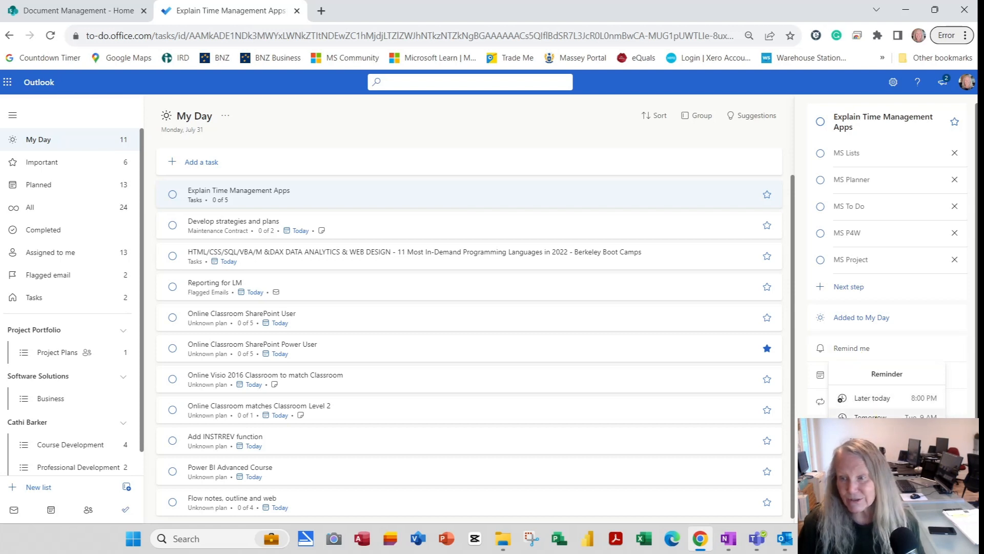
{"action": "left_click", "coordinate": [884, 416]}
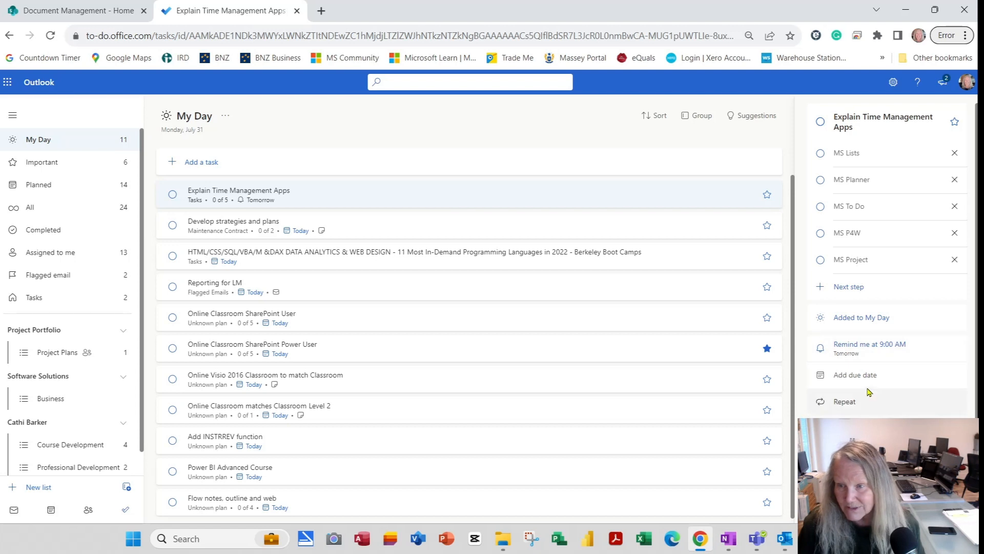
{"action": "left_click", "coordinate": [885, 353]}
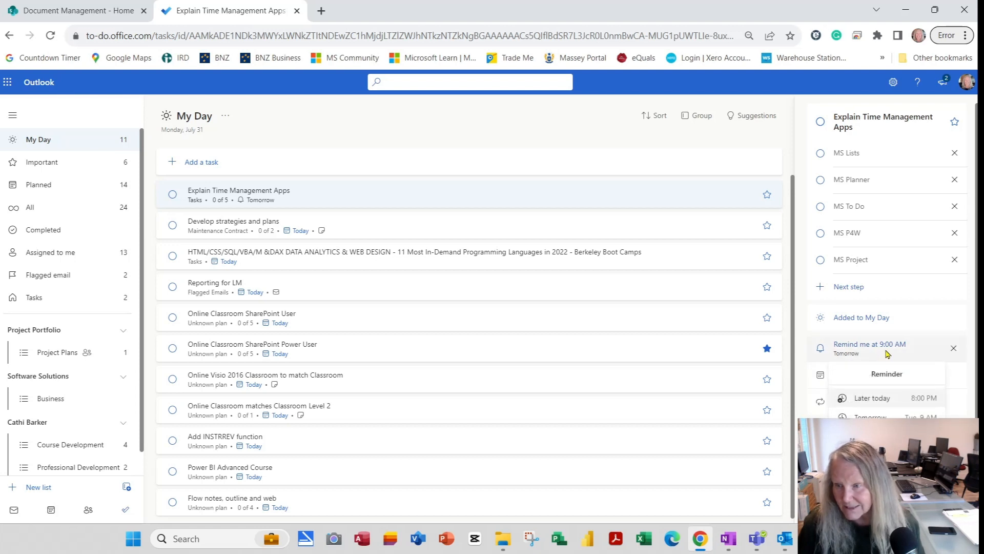
{"action": "left_click", "coordinate": [884, 457]}
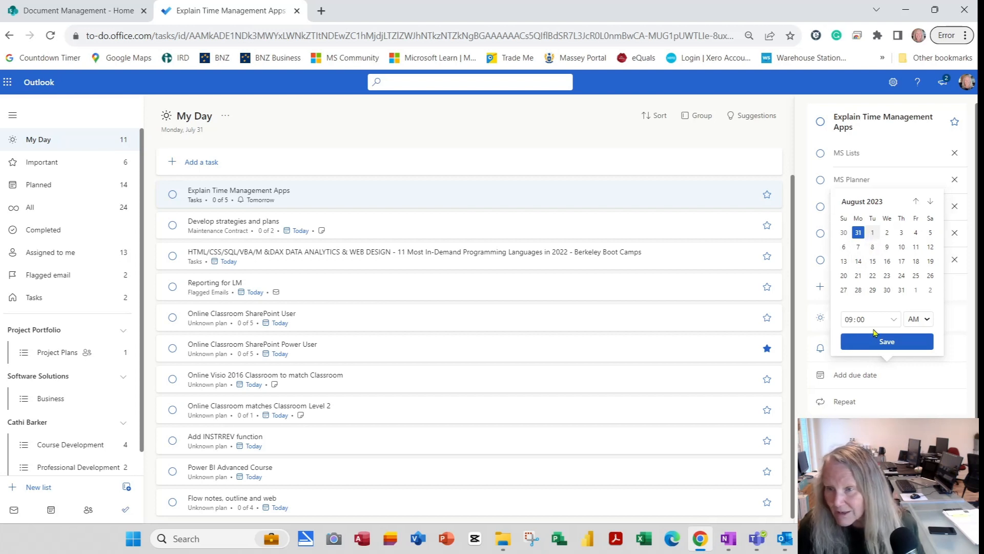
{"action": "left_click", "coordinate": [853, 319]}
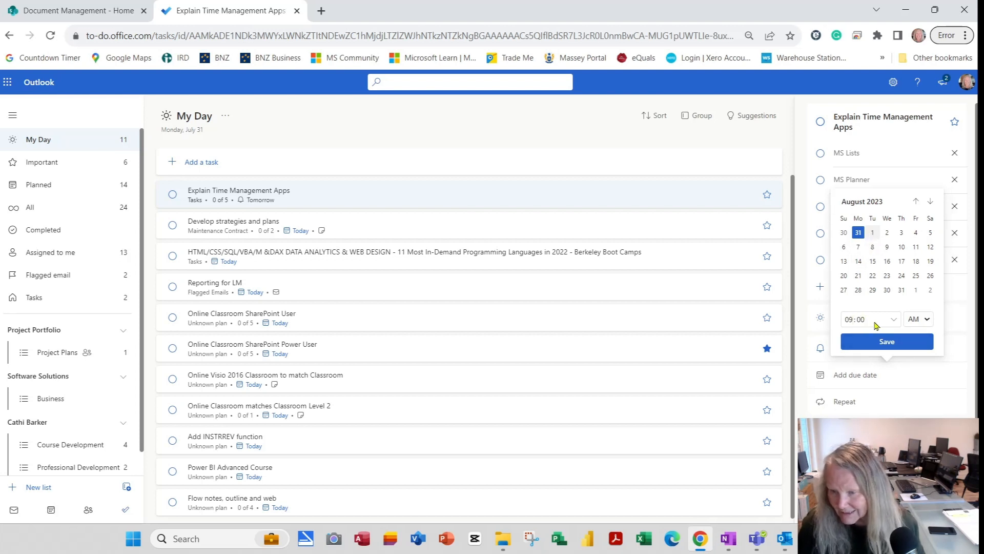
{"action": "key", "text": "BackSpace"}
{"action": "key", "text": "BackSpace"}
{"action": "type", "text": "08"}
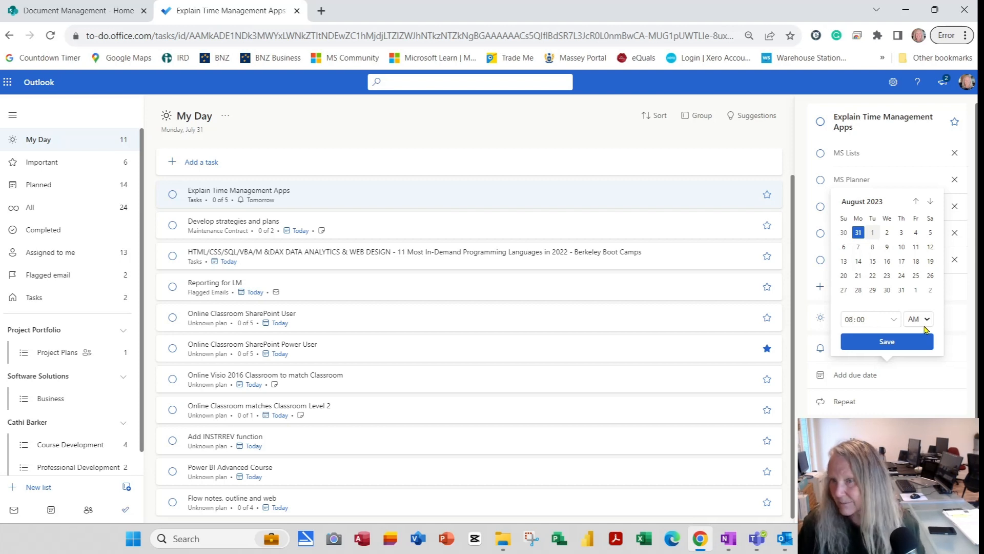
{"action": "left_click", "coordinate": [905, 342]}
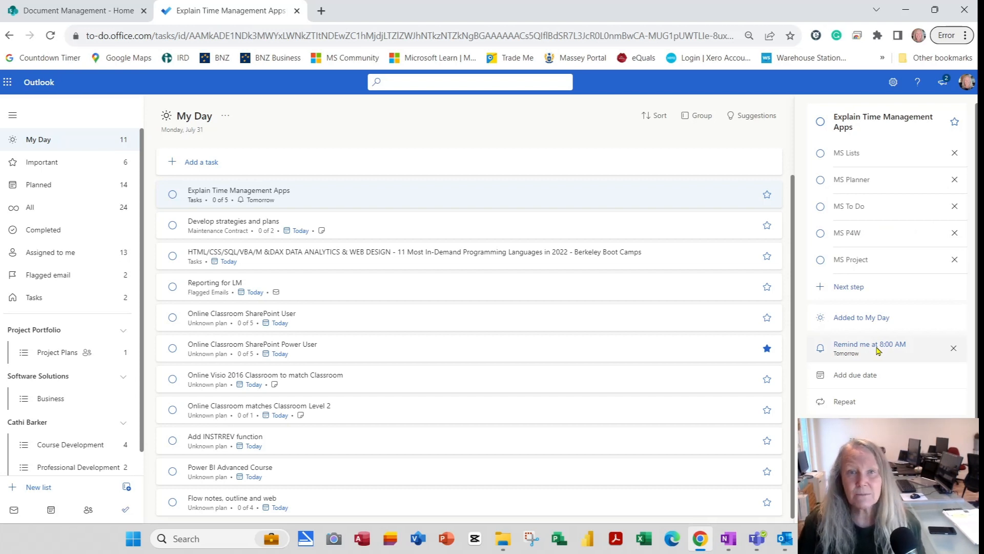
Set the due date of the Explain Time Management Apps task to Friday, August 4 and view its repeat options.
{"action": "left_click", "coordinate": [863, 383]}
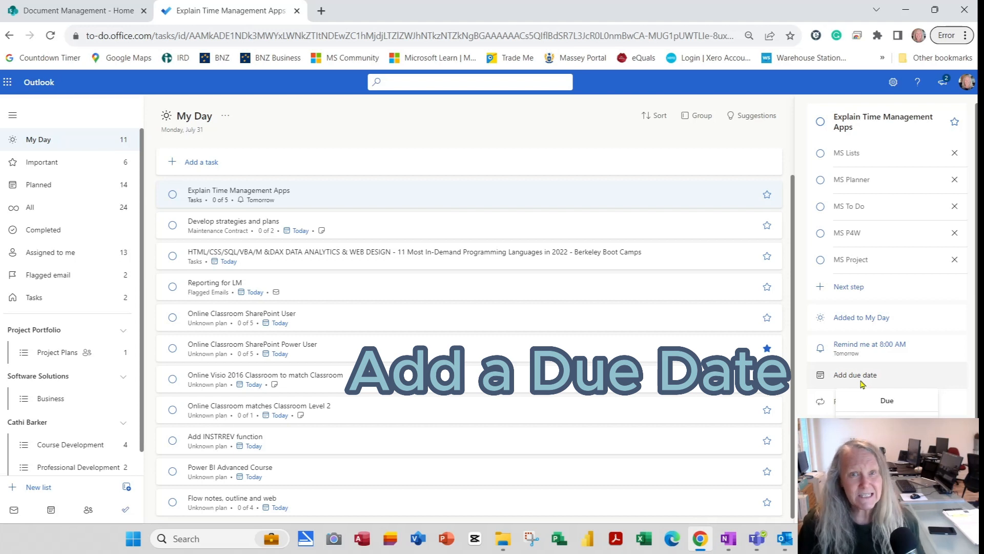
{"action": "left_click", "coordinate": [887, 482]}
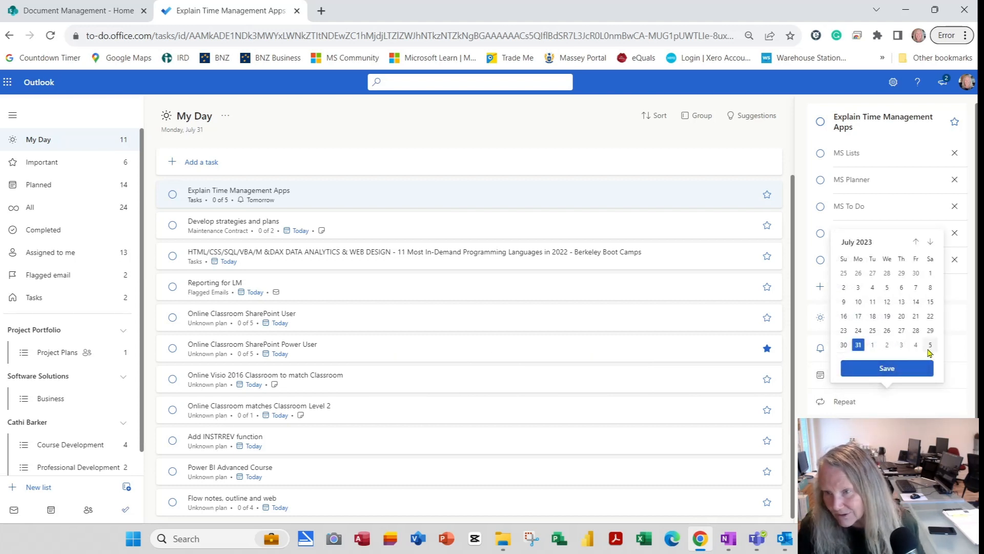
{"action": "left_click", "coordinate": [916, 346]}
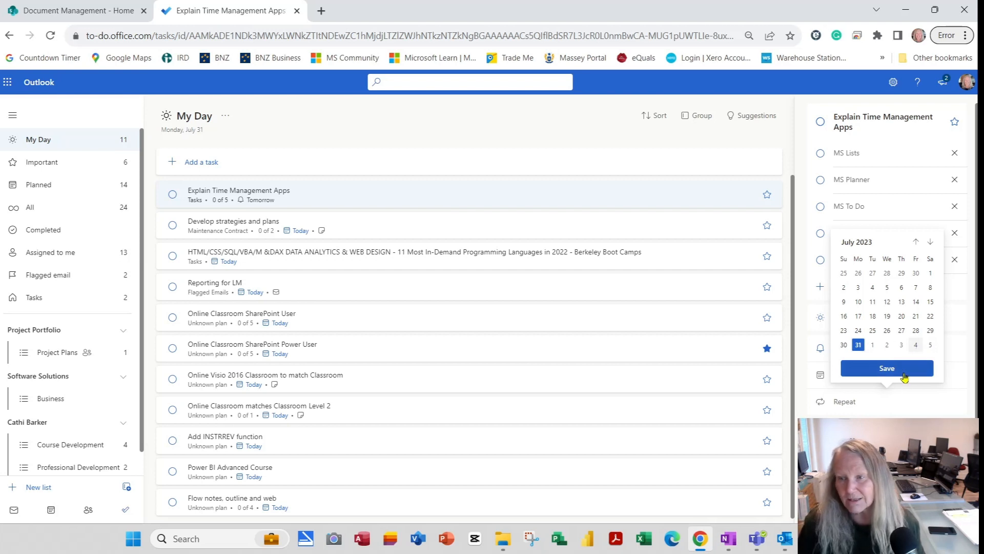
{"action": "left_click", "coordinate": [905, 371]}
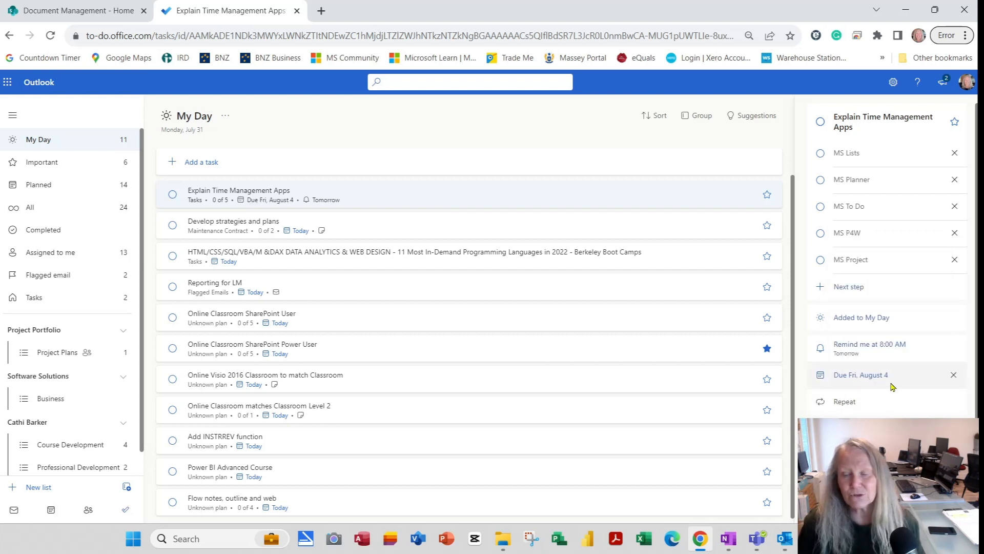
{"action": "left_click", "coordinate": [859, 403]}
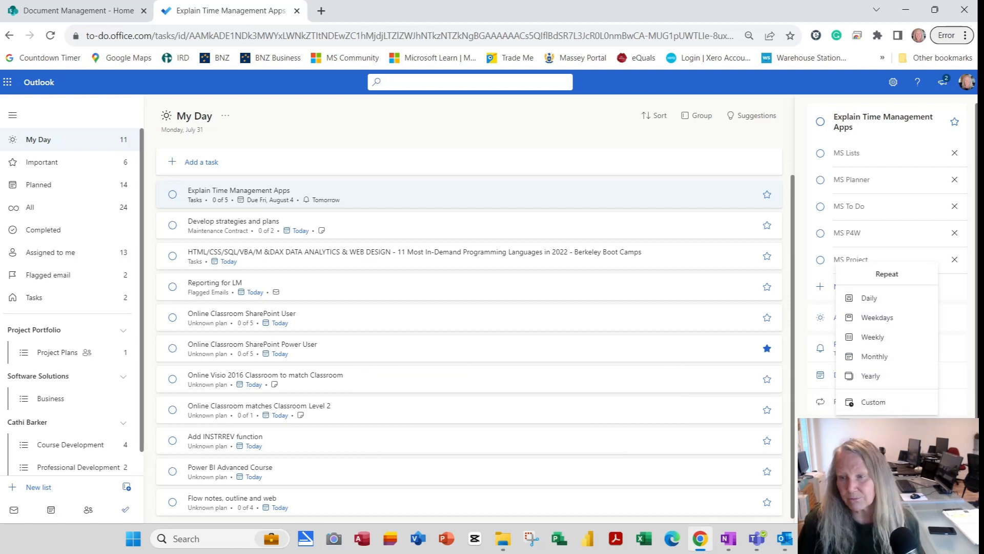
{"action": "key", "text": "Escape"}
Assign the Training Preparation and Training categories to the Explain Time Management Apps task and check the repeat choices again.
{"action": "scroll", "coordinate": [859, 401], "scroll_direction": "down", "scroll_amount": 1}
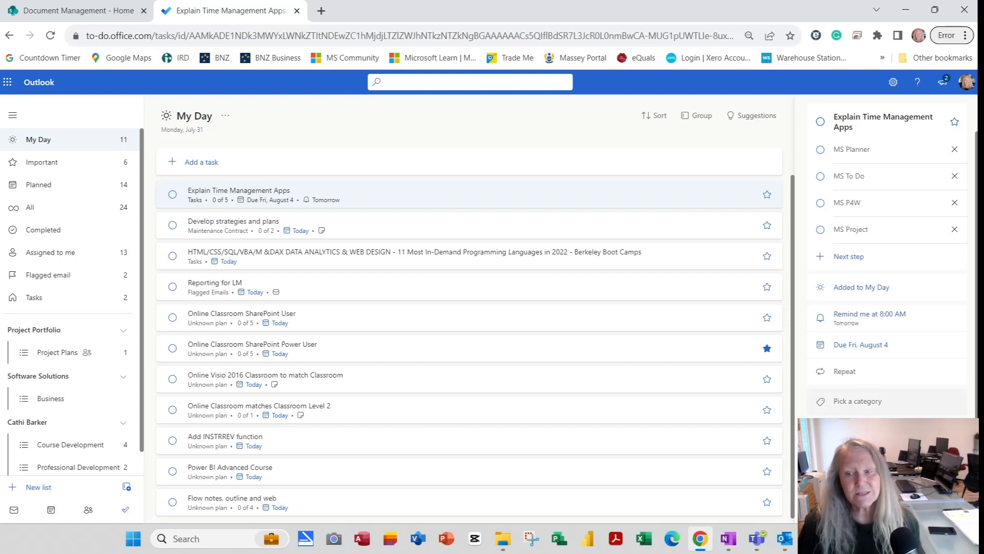
{"action": "left_click", "coordinate": [866, 477]}
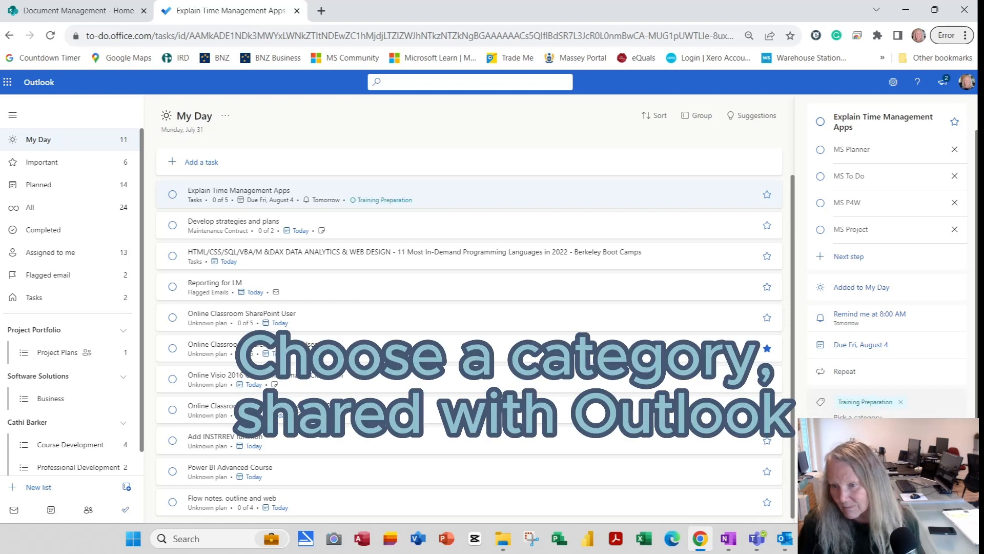
{"action": "left_click", "coordinate": [867, 477]}
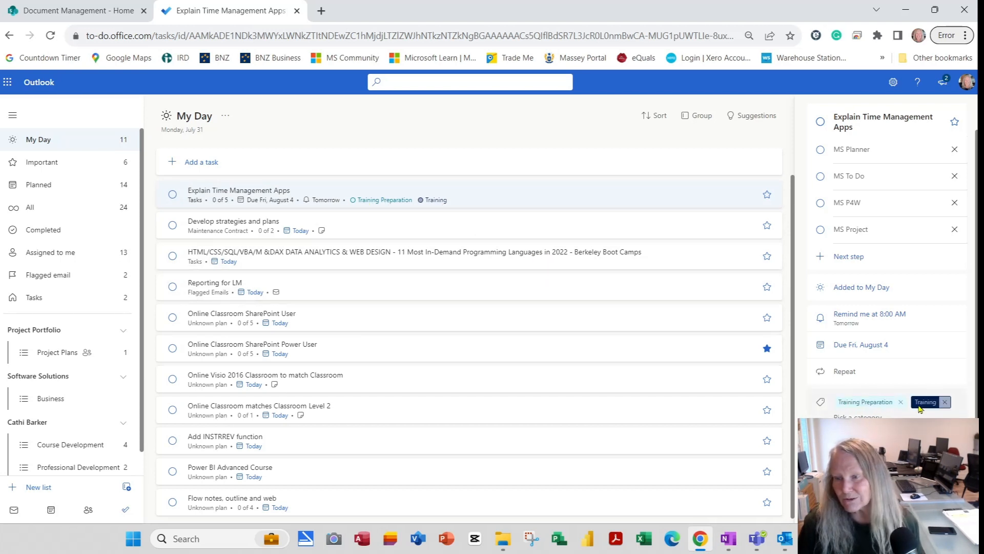
{"action": "left_click", "coordinate": [870, 374]}
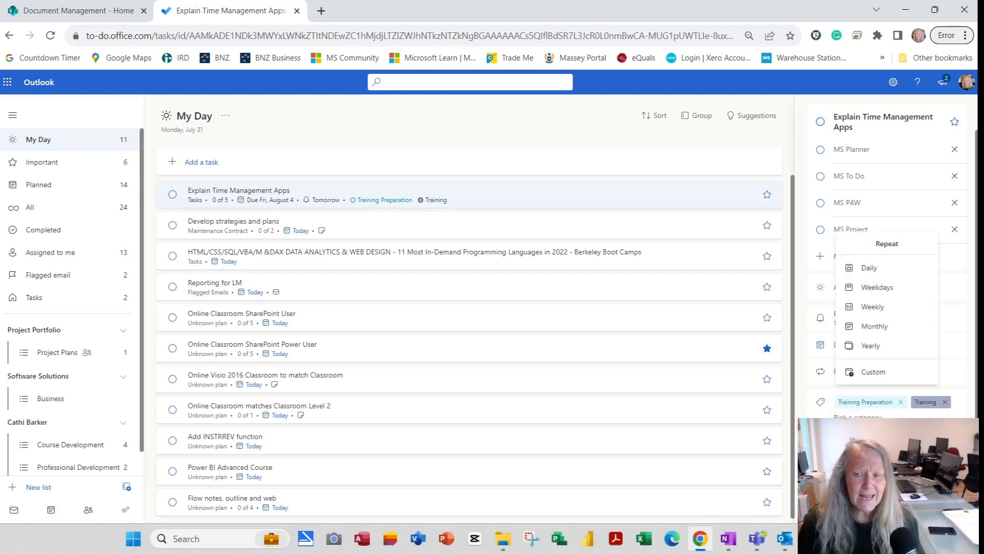
Attach Project for the Web.docx from the Course Notes folder of CBT-Project Web to the task.
{"action": "left_click", "coordinate": [849, 445]}
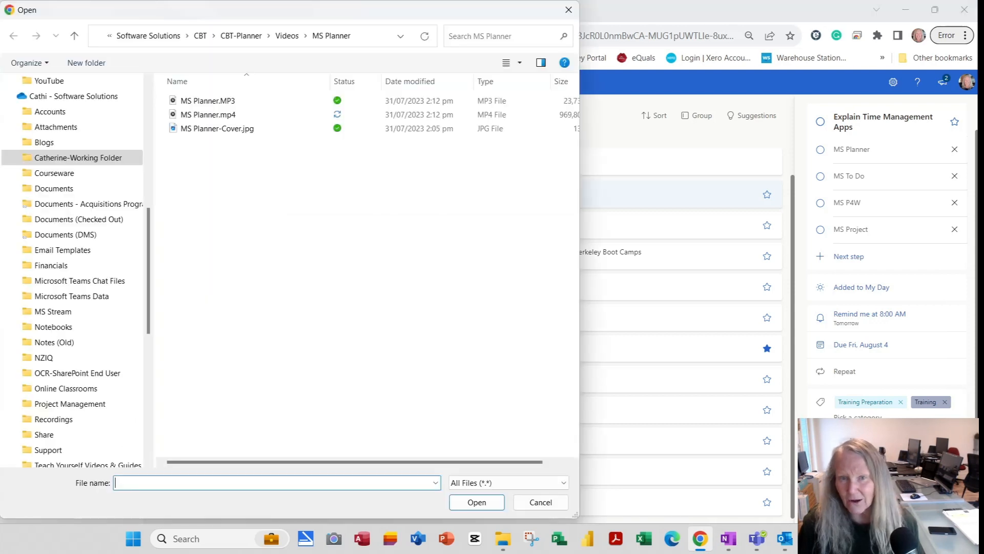
{"action": "left_click", "coordinate": [200, 35]}
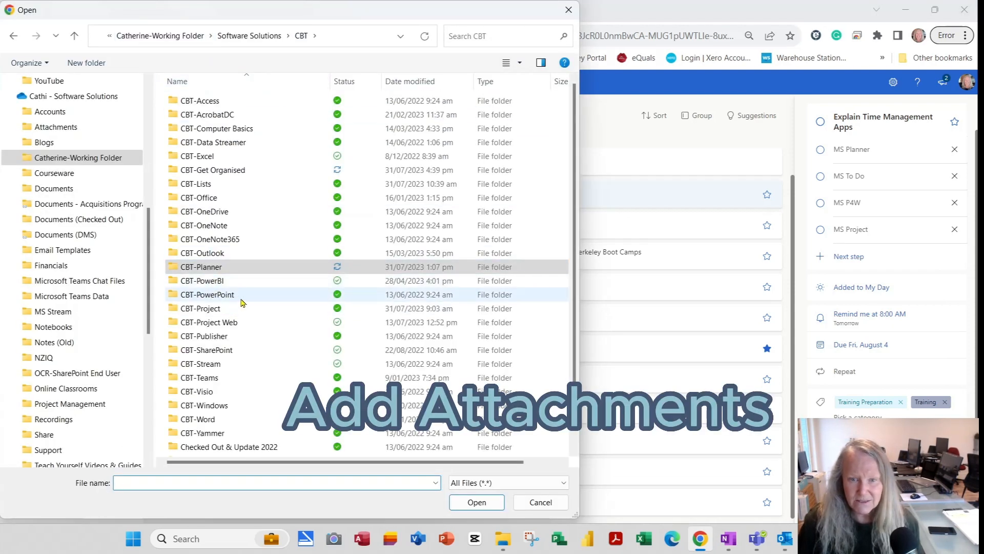
{"action": "double_click", "coordinate": [232, 322]}
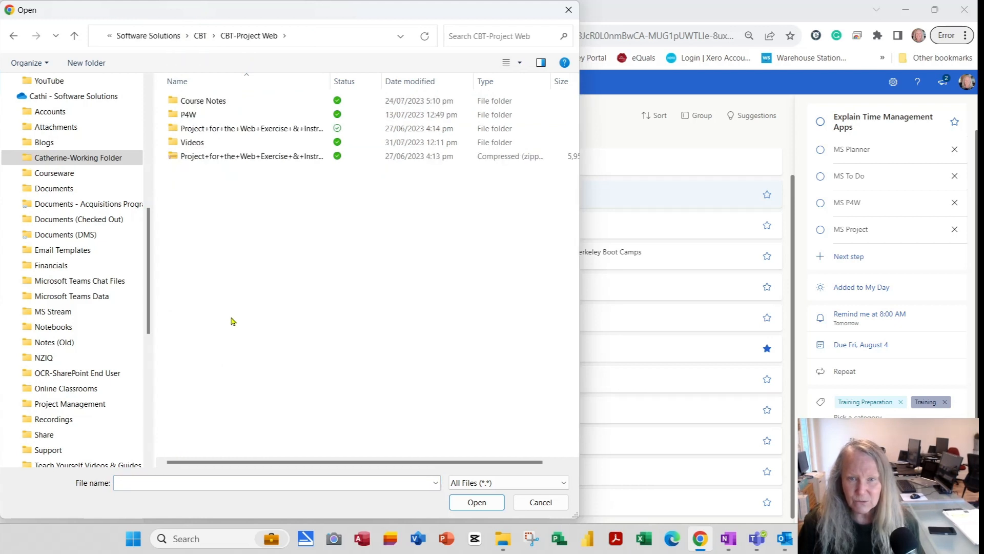
{"action": "double_click", "coordinate": [210, 101]}
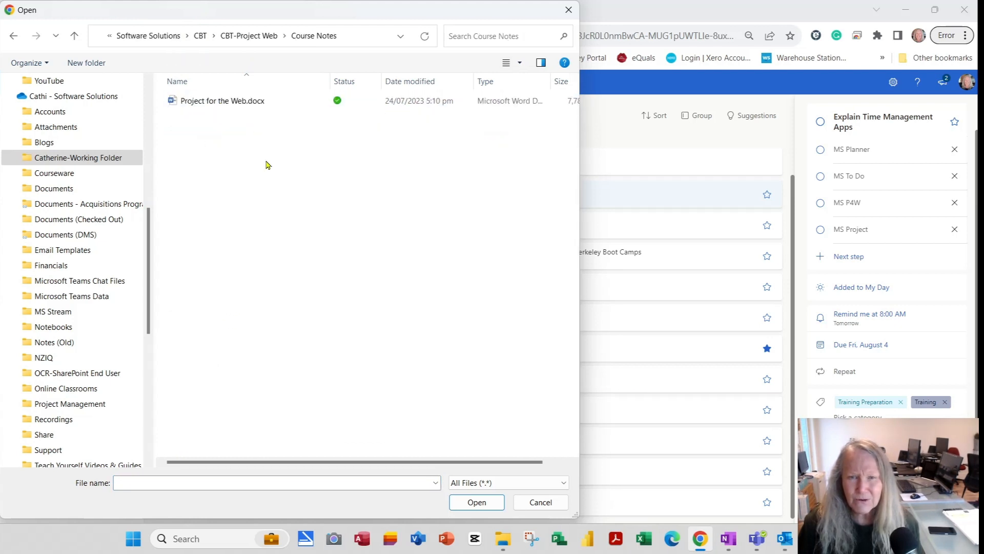
{"action": "left_click", "coordinate": [237, 101]}
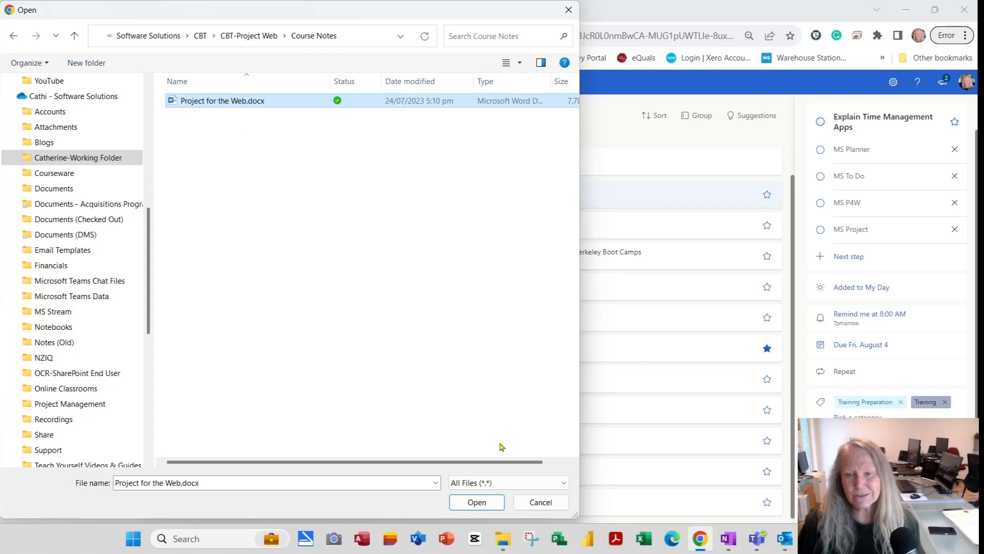
{"action": "left_click", "coordinate": [477, 503]}
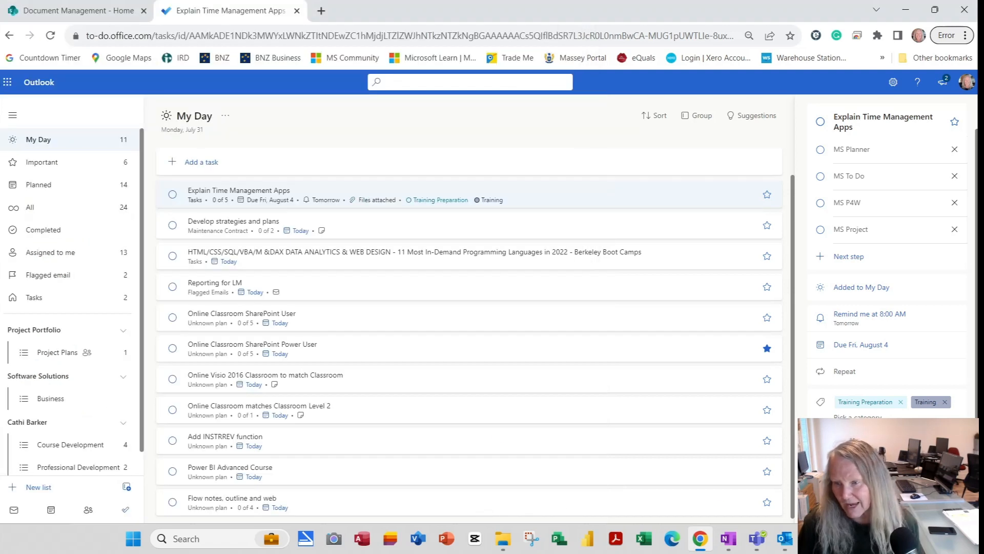
Look through the rest of the task's details, hide them and reopen the Explain Time Management Apps task.
{"action": "scroll", "coordinate": [888, 277], "scroll_direction": "down", "scroll_amount": 1}
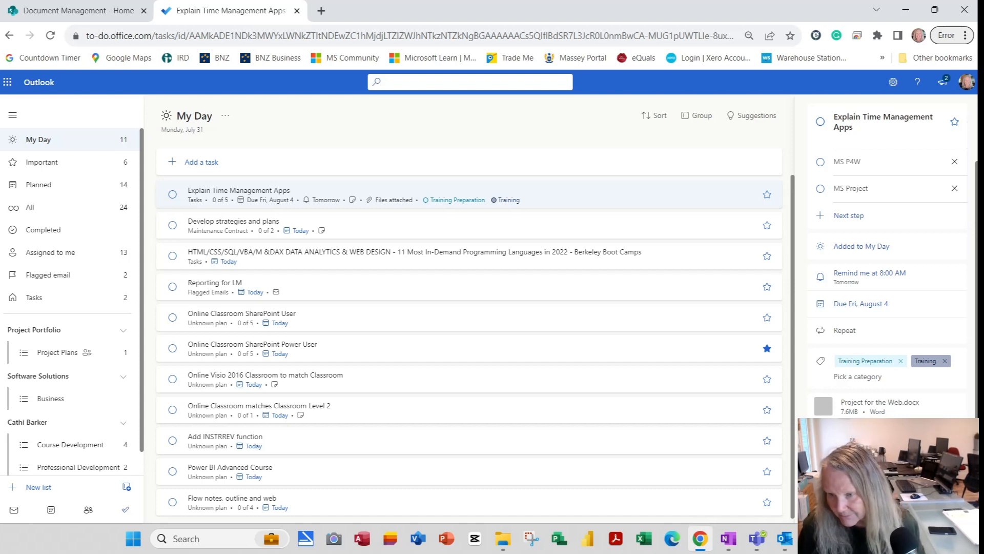
{"action": "scroll", "coordinate": [886, 272], "scroll_direction": "down", "scroll_amount": 1}
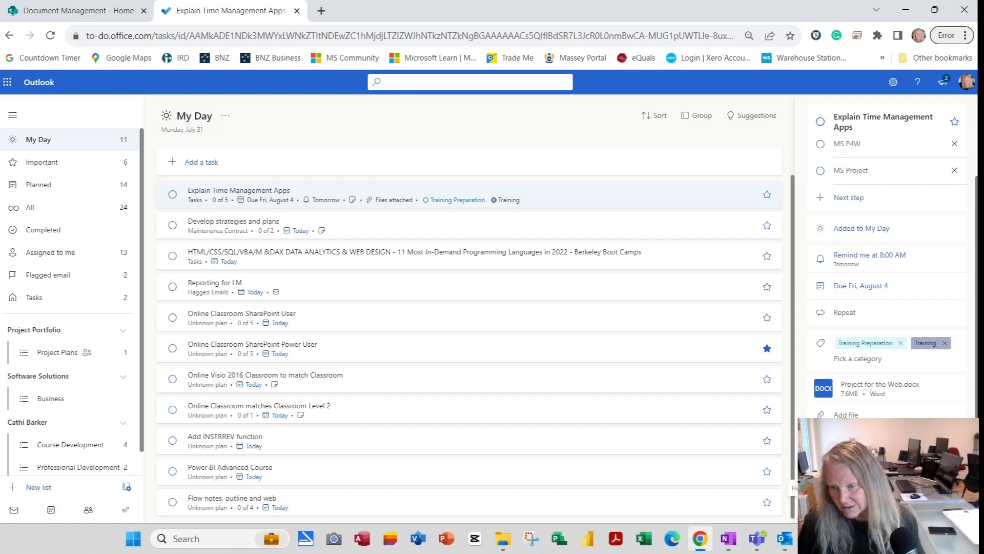
{"action": "left_click", "coordinate": [814, 509]}
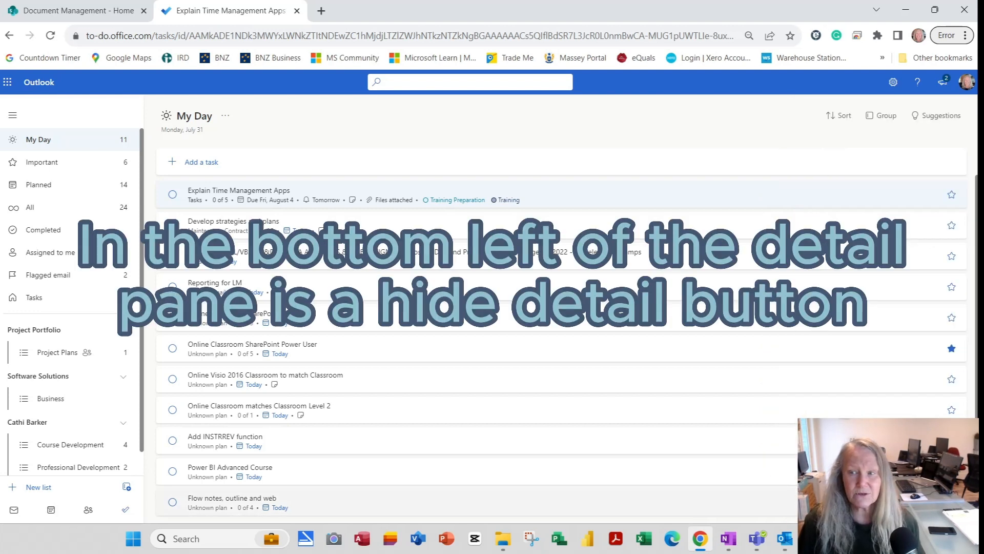
{"action": "left_click", "coordinate": [252, 193]}
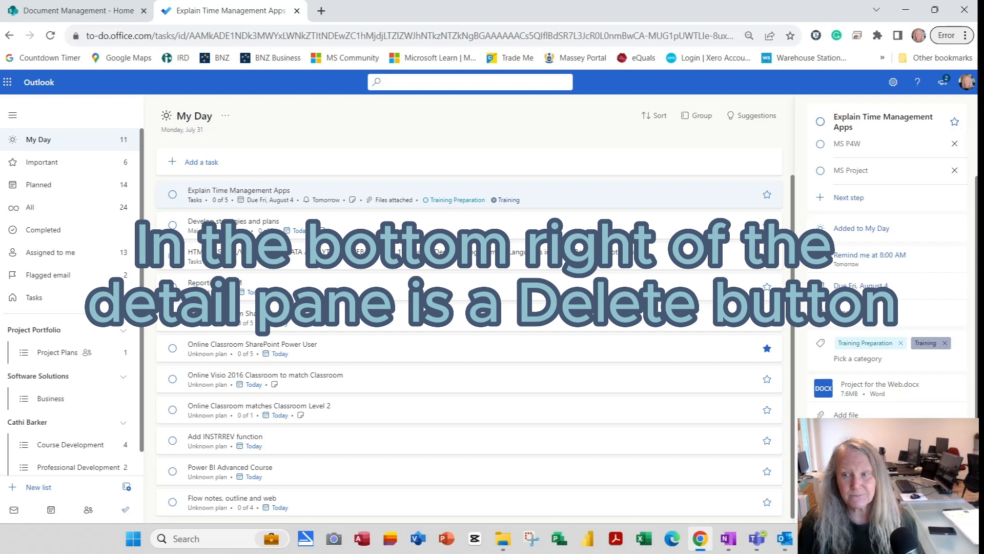
Mark the Explain Time Management Apps task as important and hide its details.
{"action": "scroll", "coordinate": [886, 266], "scroll_direction": "up", "scroll_amount": 2}
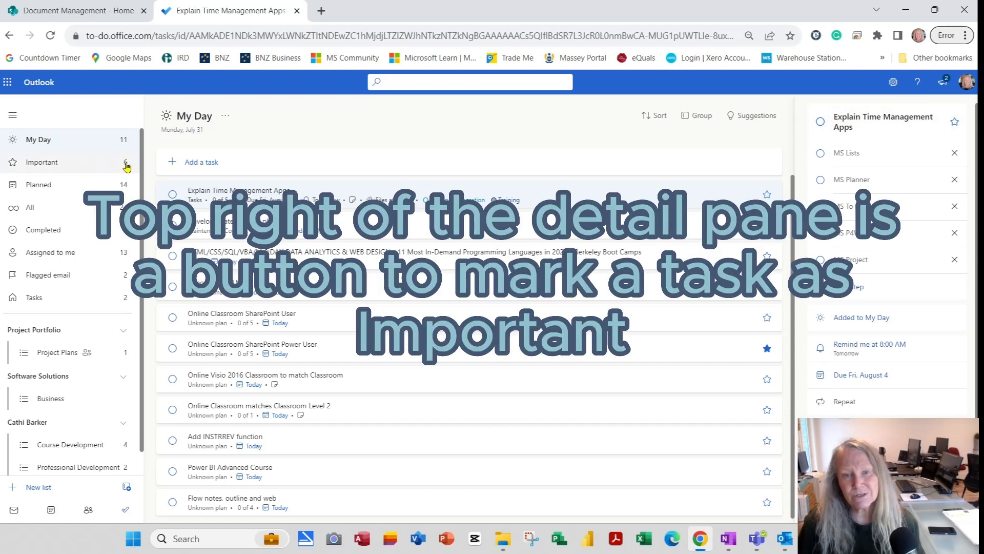
{"action": "left_click", "coordinate": [956, 123]}
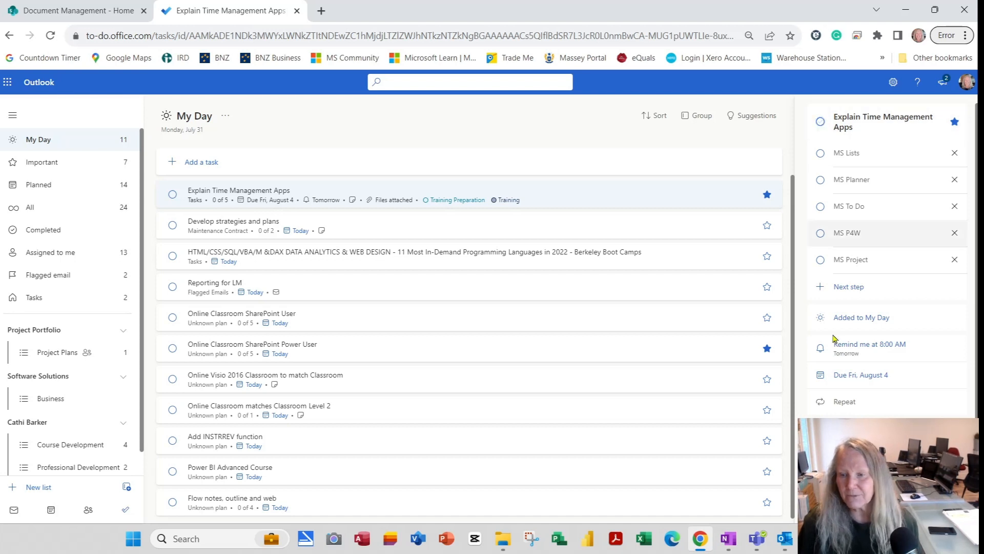
{"action": "left_click", "coordinate": [815, 510]}
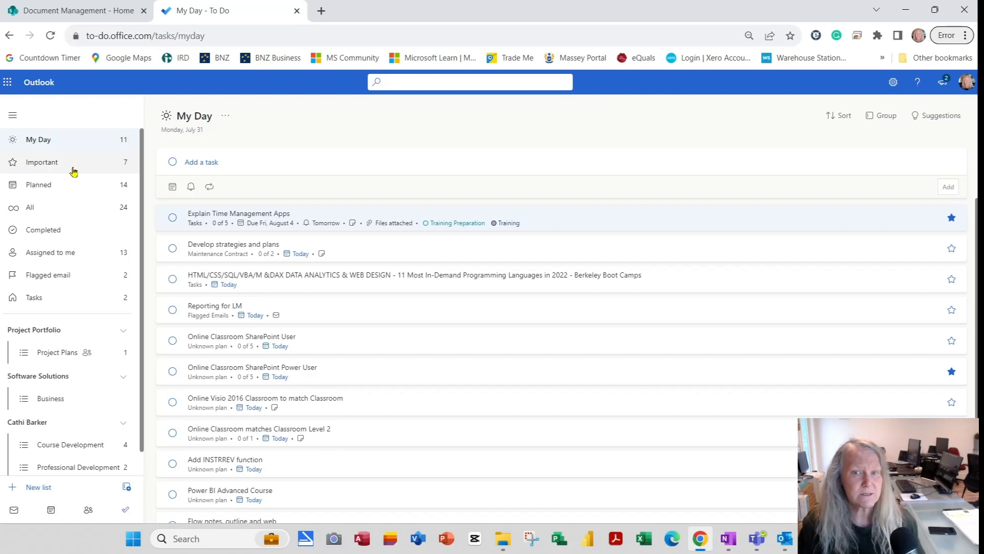
Review the Planned list with its Today group collapsed and return to My Day.
{"action": "left_click", "coordinate": [76, 147]}
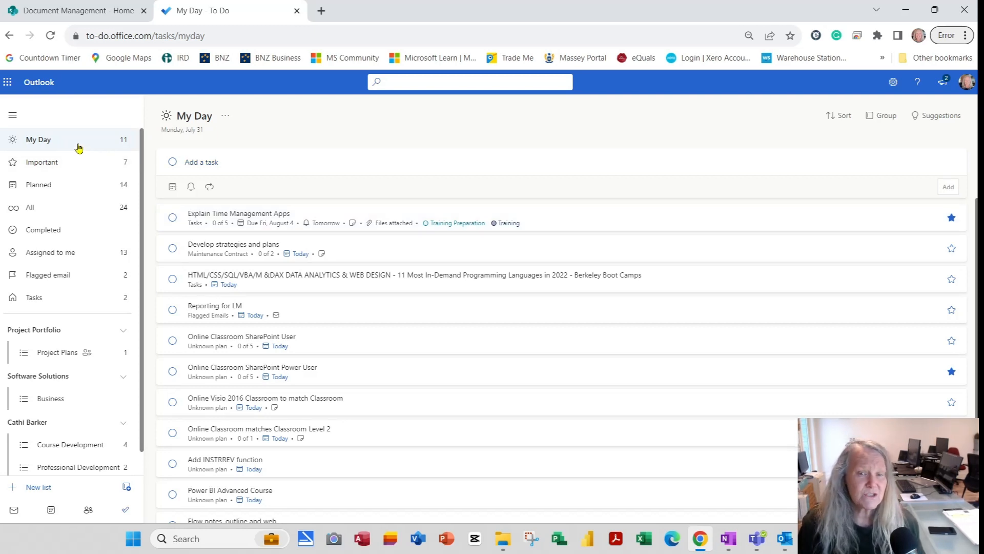
{"action": "left_click", "coordinate": [68, 192]}
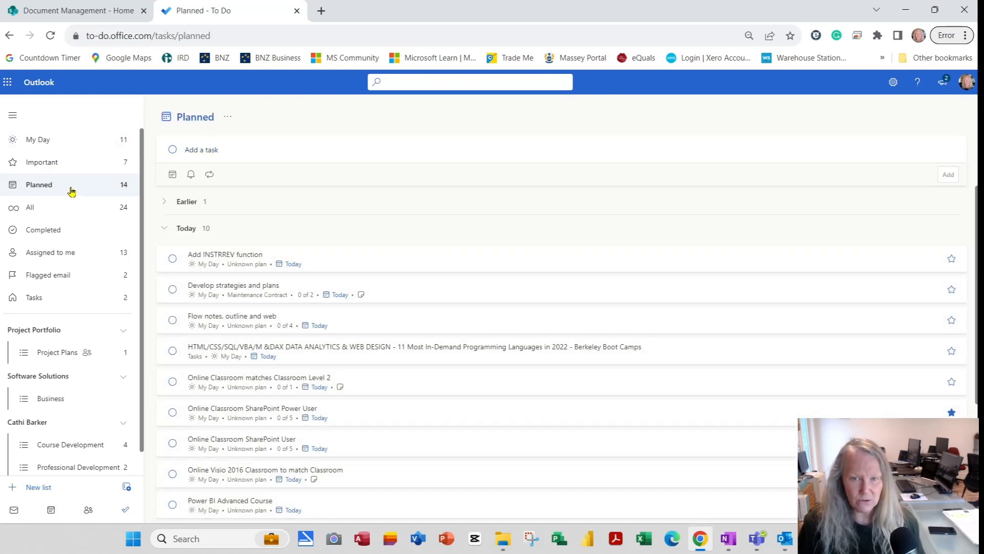
{"action": "left_click", "coordinate": [164, 229]}
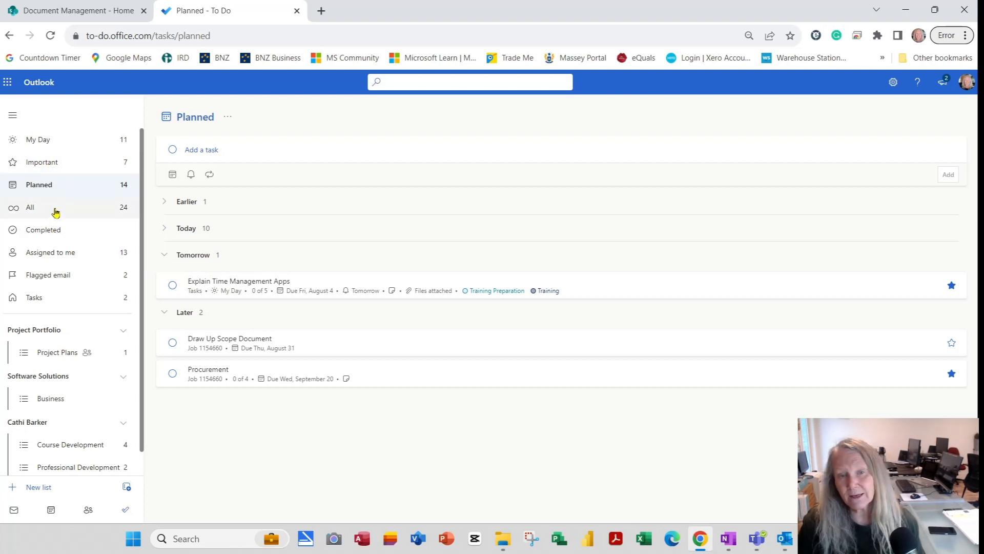
{"action": "left_click", "coordinate": [42, 140]}
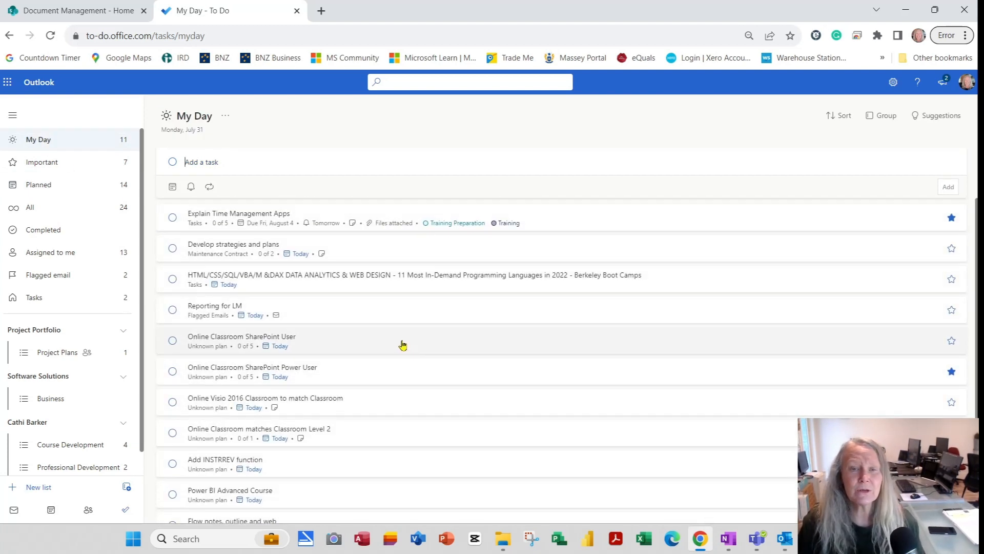
View the print options for the My Day list and close them without printing.
{"action": "left_click", "coordinate": [229, 119]}
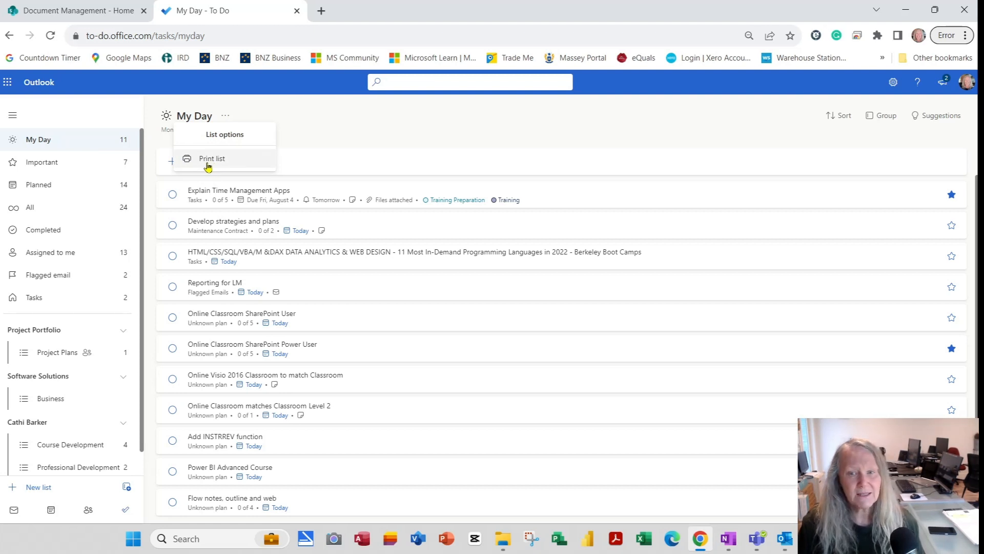
{"action": "left_click", "coordinate": [227, 160]}
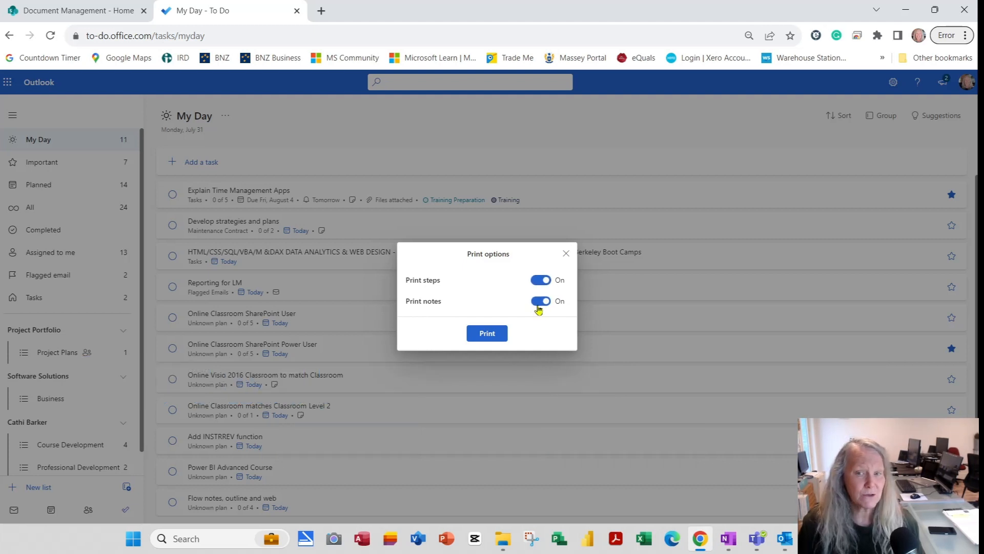
{"action": "left_click", "coordinate": [566, 254]}
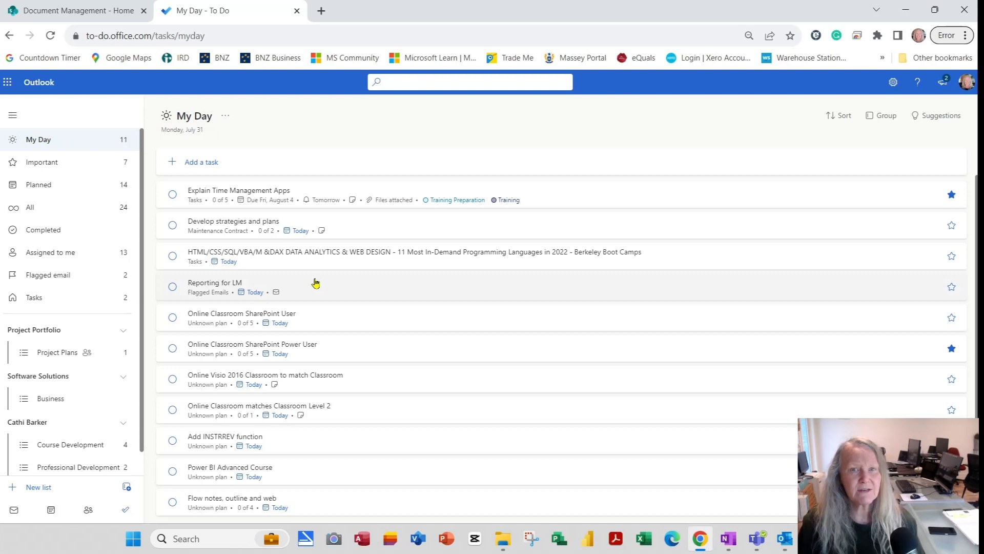
Complete both steps of the Develop strategies and plans task and mark the whole task as completed.
{"action": "left_click", "coordinate": [252, 226]}
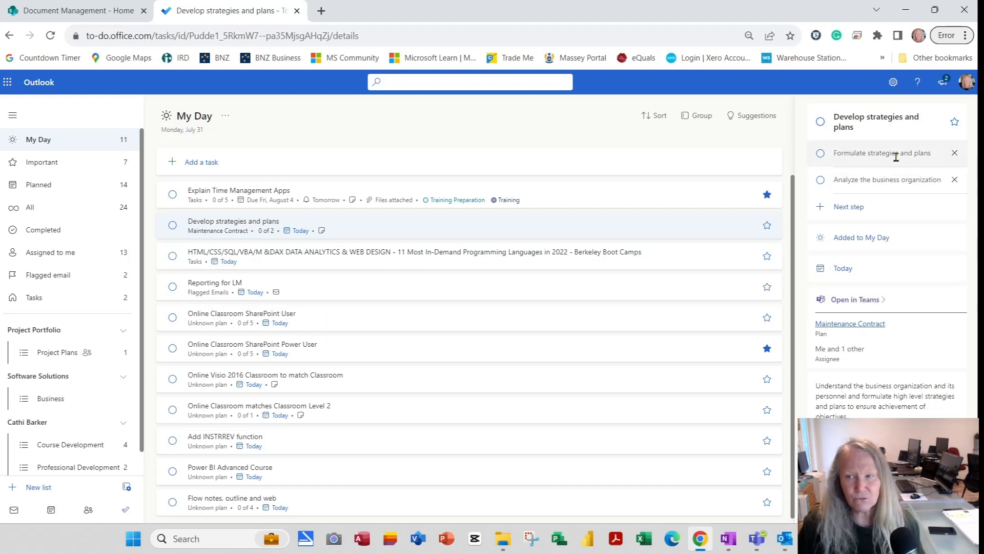
{"action": "left_click", "coordinate": [821, 153]}
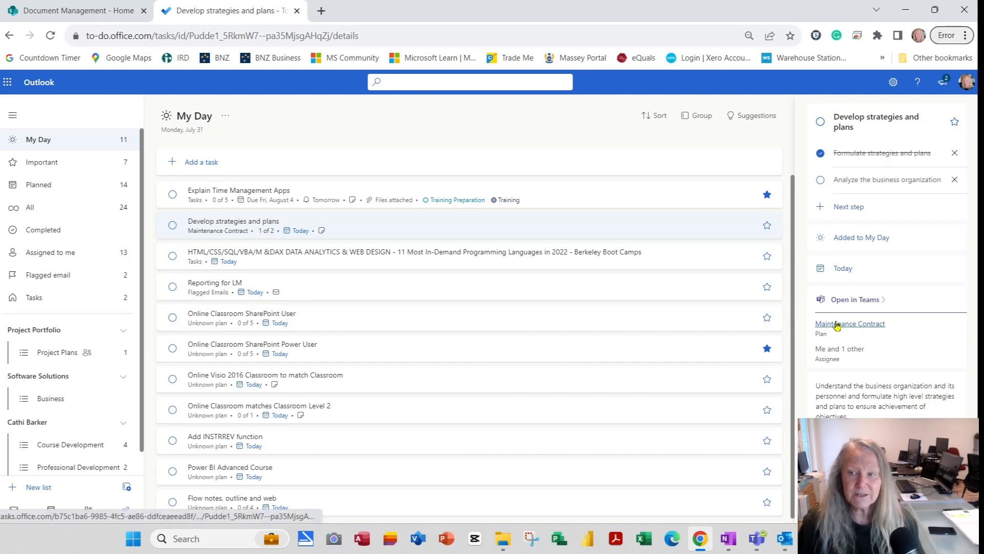
{"action": "left_click", "coordinate": [821, 181]}
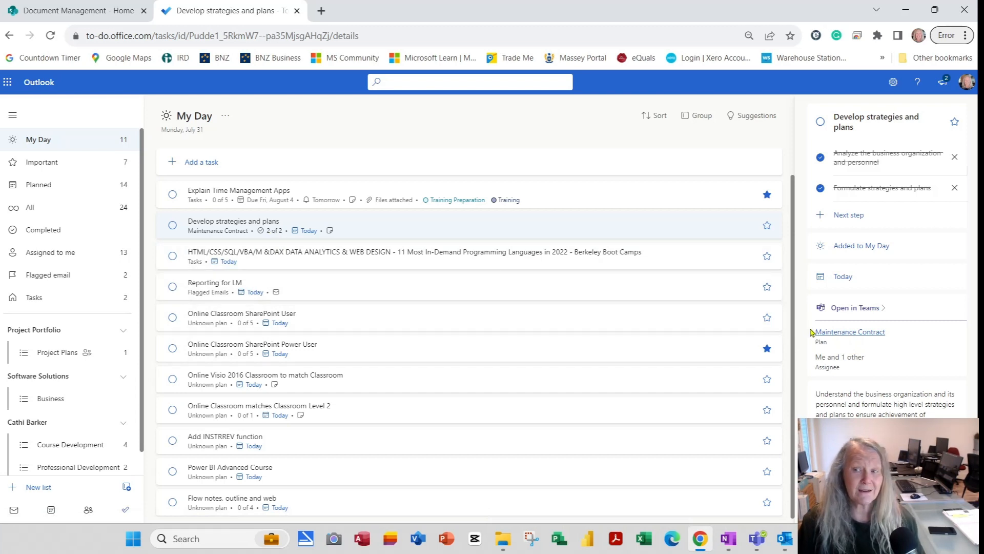
{"action": "left_click", "coordinate": [820, 123]}
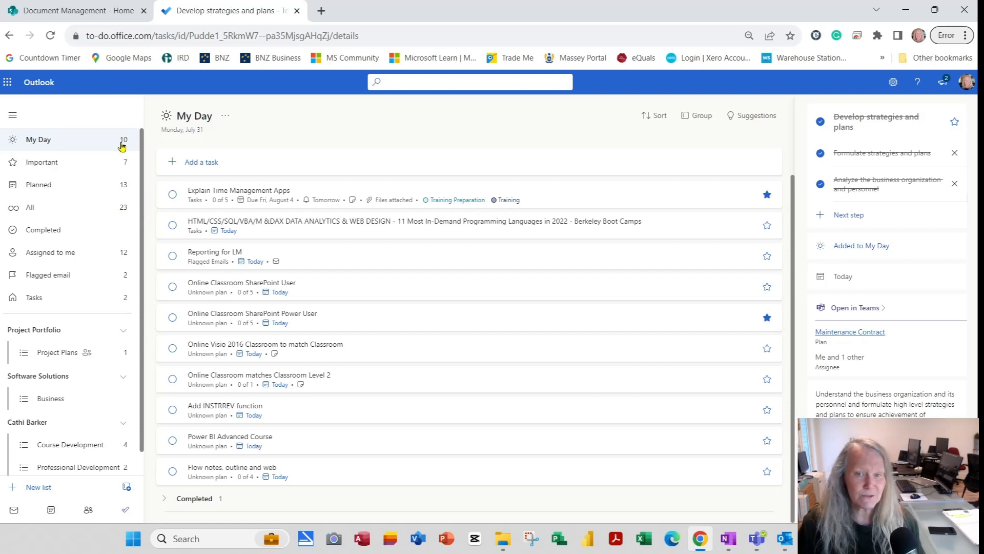
Check the Completed list for the Develop strategies and plans task and return to My Day.
{"action": "left_click", "coordinate": [76, 231]}
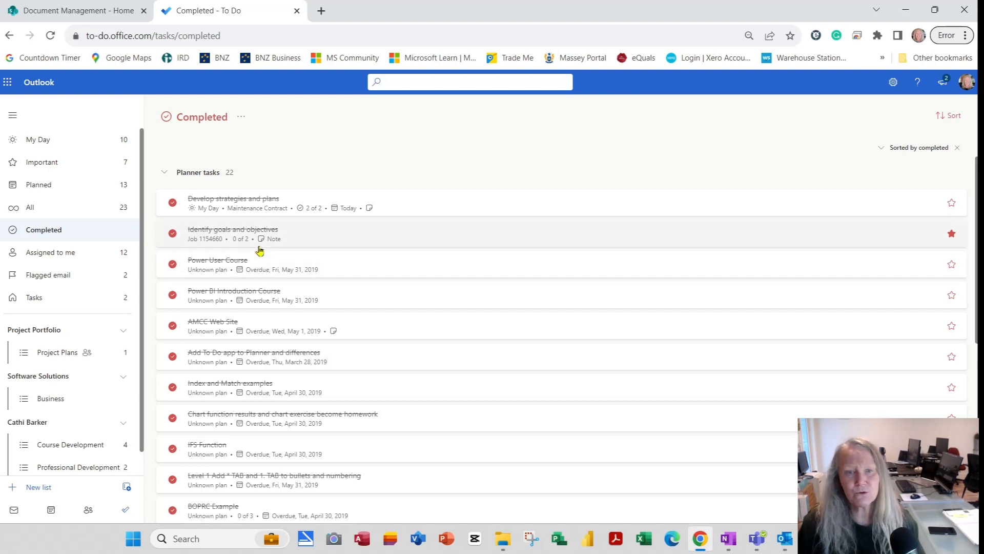
{"action": "left_click", "coordinate": [65, 146]}
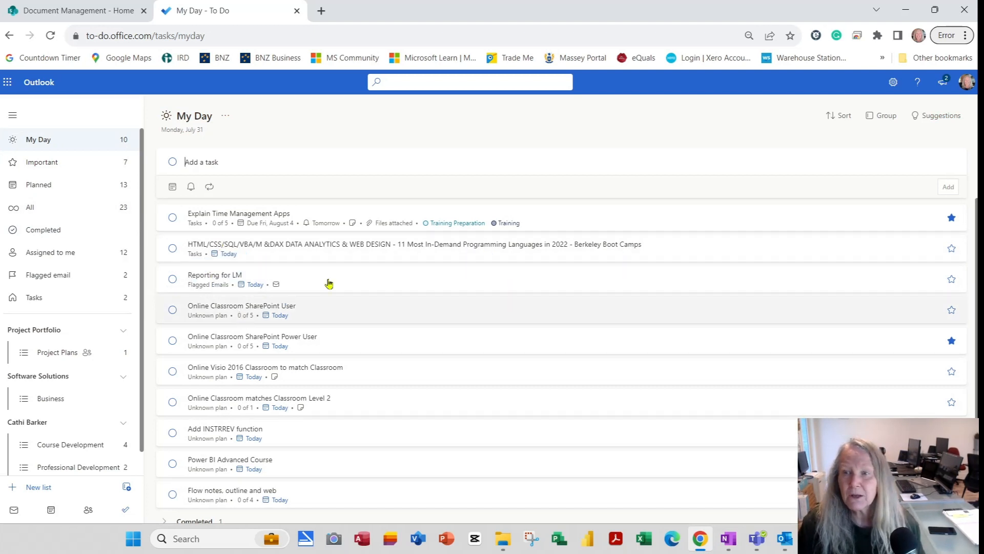
Sort the My Day tasks by importance and then by due date.
{"action": "left_click", "coordinate": [844, 115]}
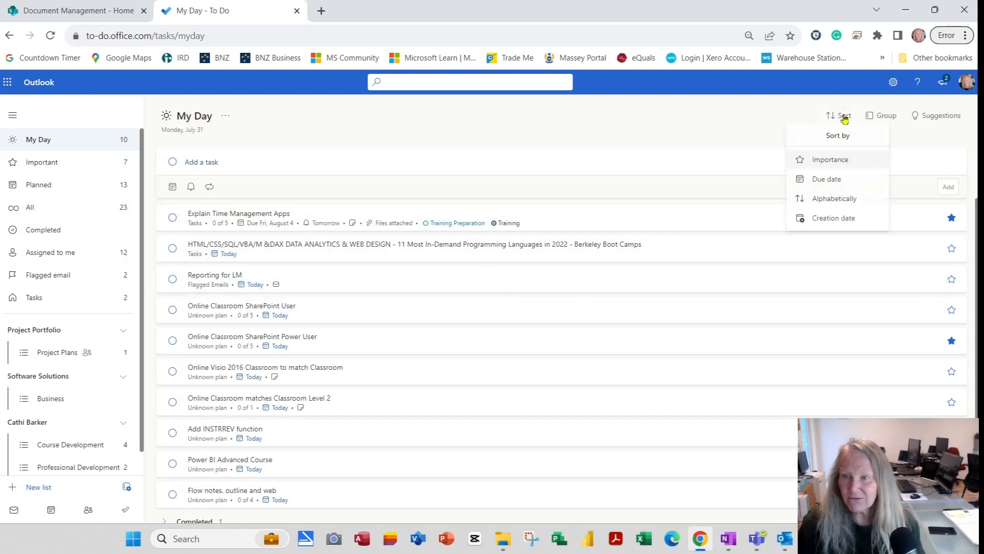
{"action": "left_click", "coordinate": [826, 161]}
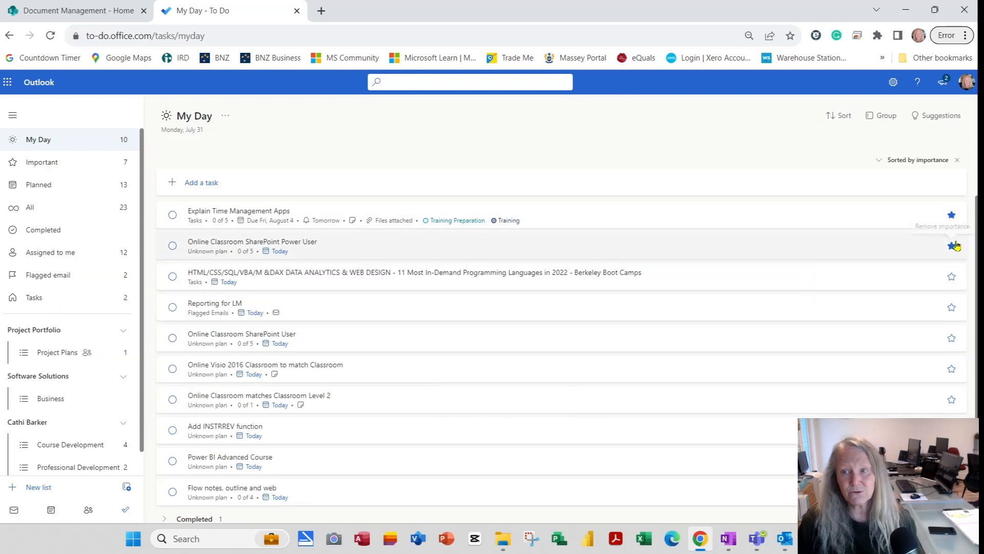
{"action": "left_click", "coordinate": [853, 117]}
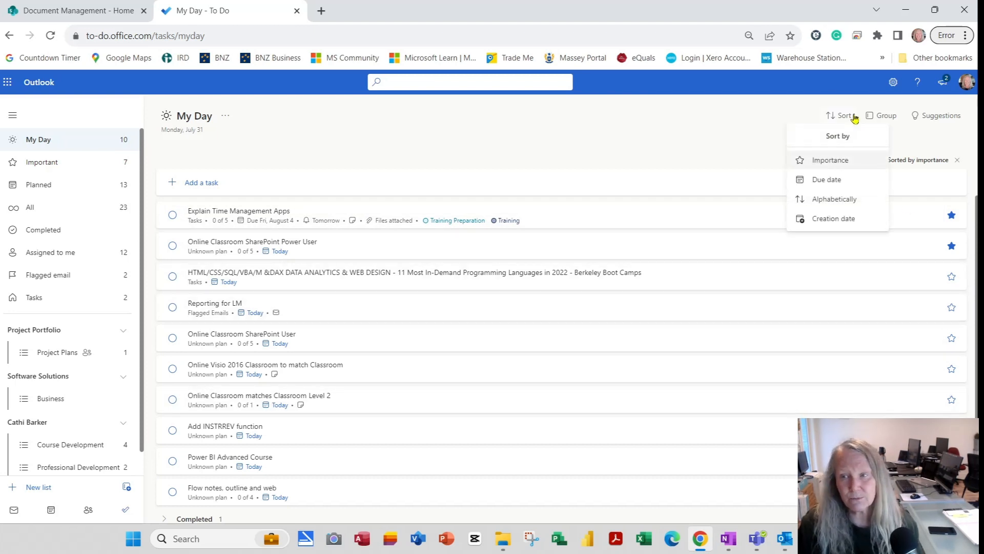
{"action": "left_click", "coordinate": [829, 181]}
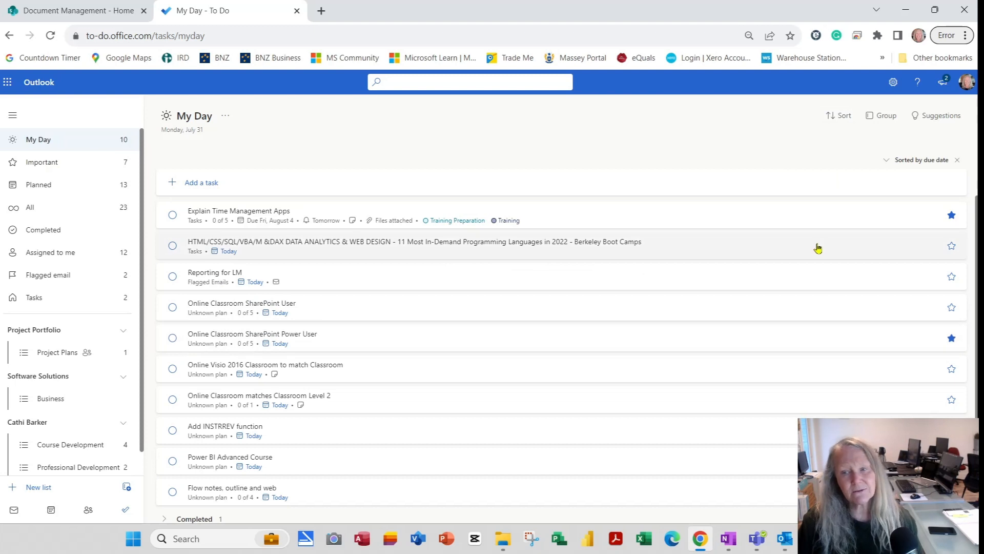
Sort the My Day tasks alphabetically and reverse the sort order several times, ending with A to Z.
{"action": "left_click", "coordinate": [832, 121]}
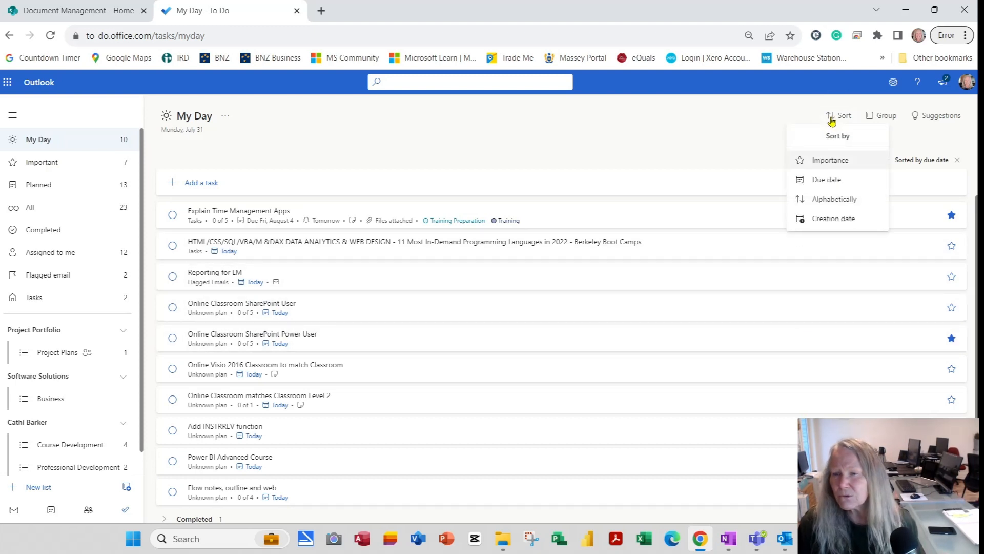
{"action": "left_click", "coordinate": [841, 203]}
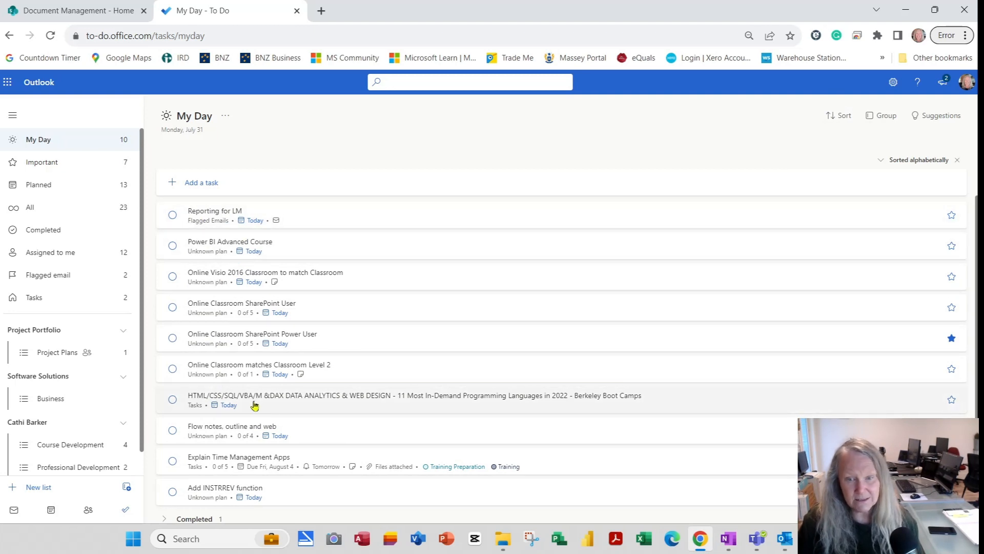
{"action": "scroll", "coordinate": [269, 444], "scroll_direction": "down", "scroll_amount": 1}
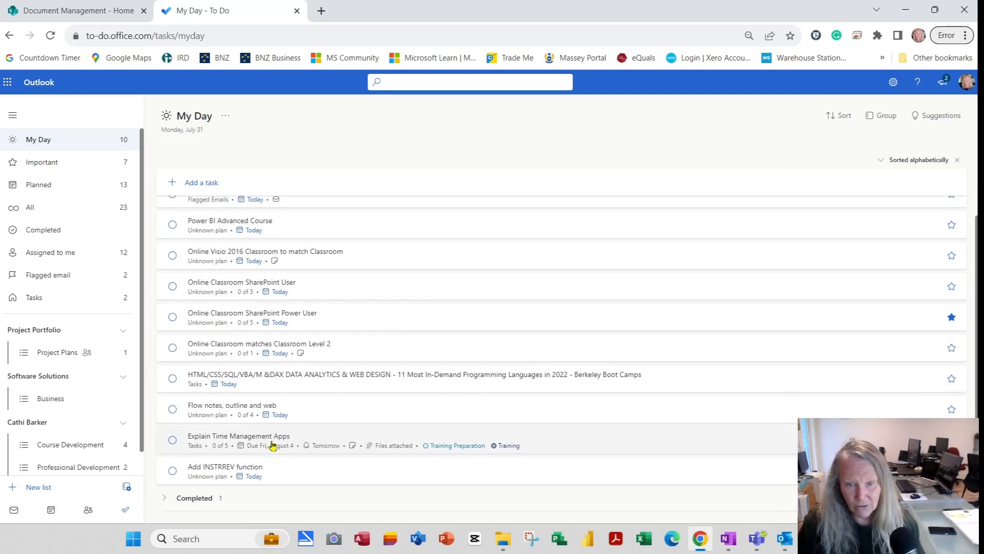
{"action": "scroll", "coordinate": [271, 444], "scroll_direction": "up", "scroll_amount": 1}
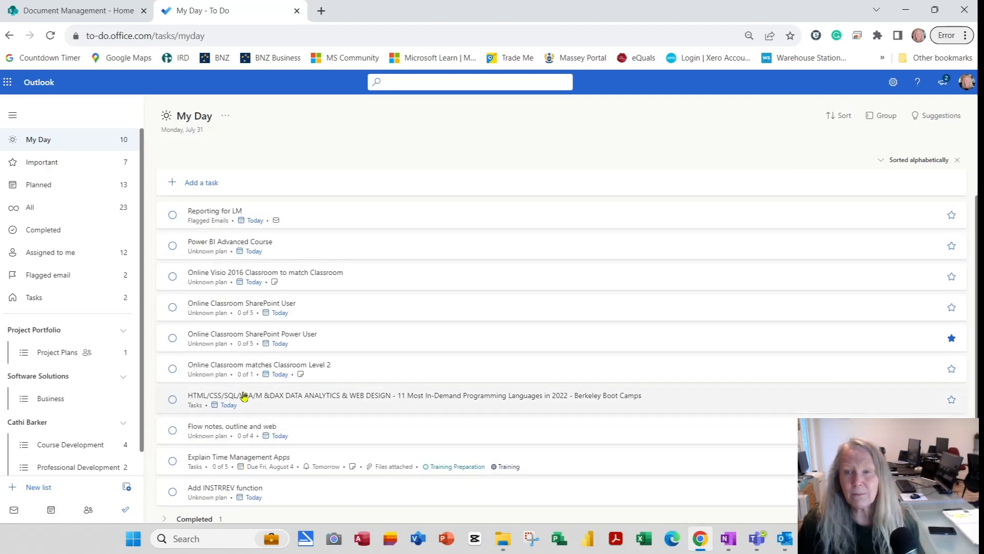
{"action": "left_click", "coordinate": [882, 162]}
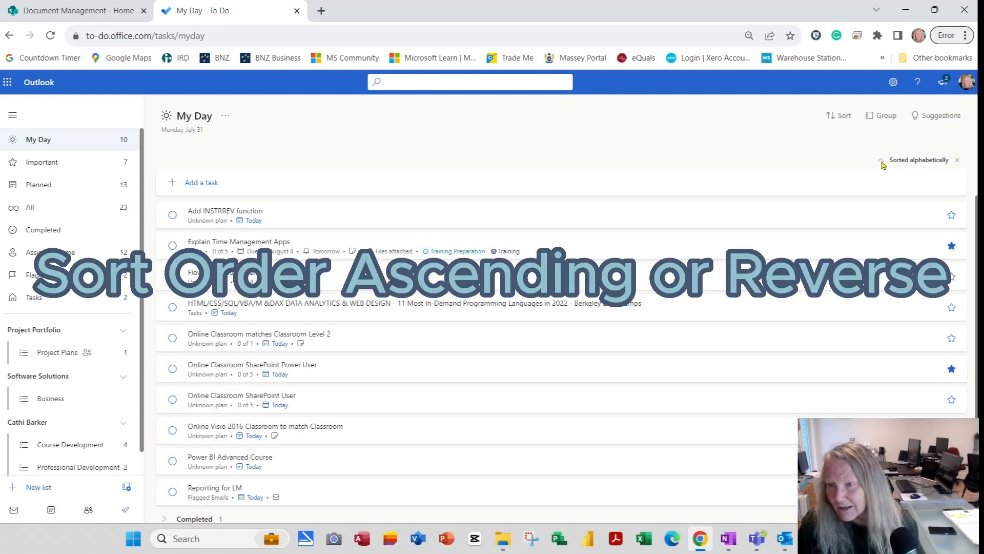
{"action": "left_click", "coordinate": [881, 161]}
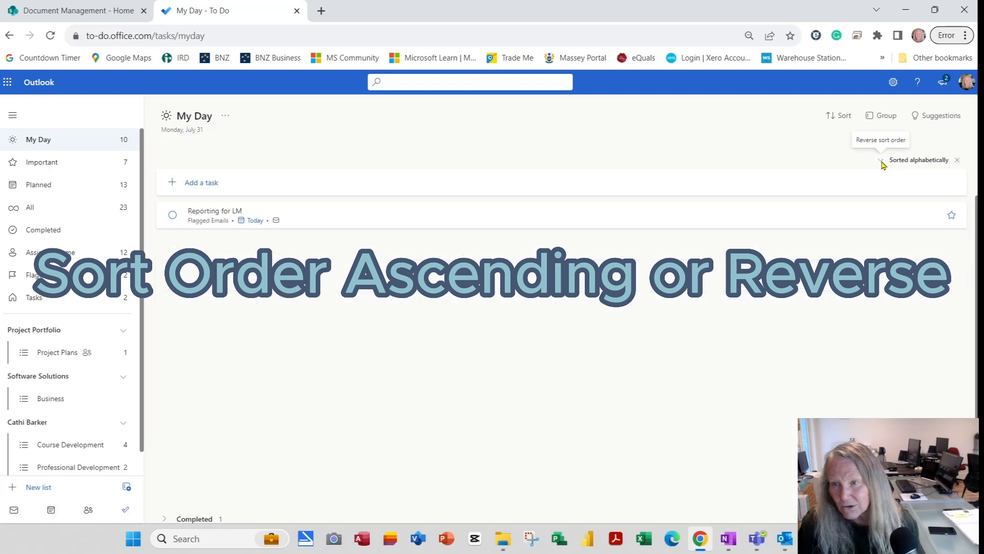
{"action": "left_click", "coordinate": [881, 161]}
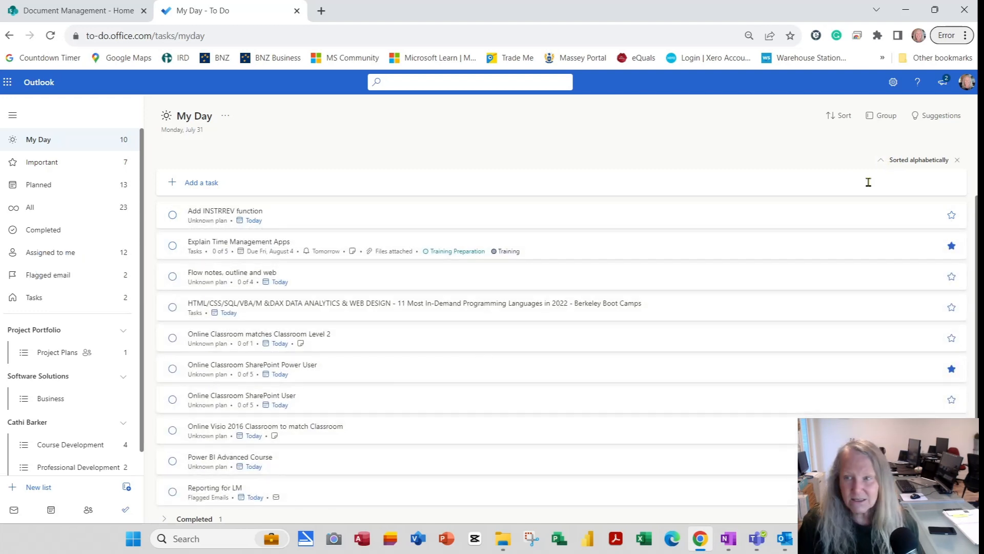
{"action": "left_click", "coordinate": [882, 161]}
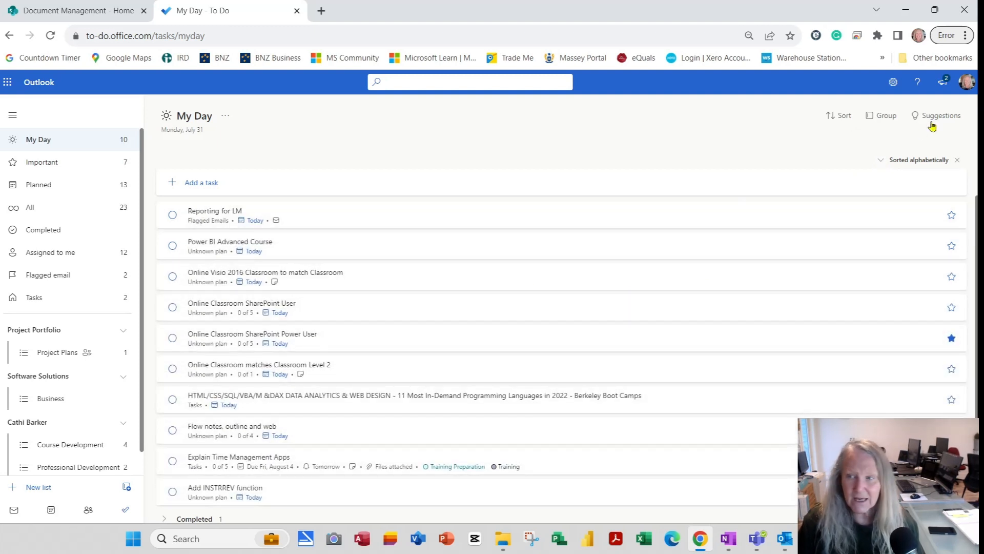
{"action": "left_click", "coordinate": [882, 161]}
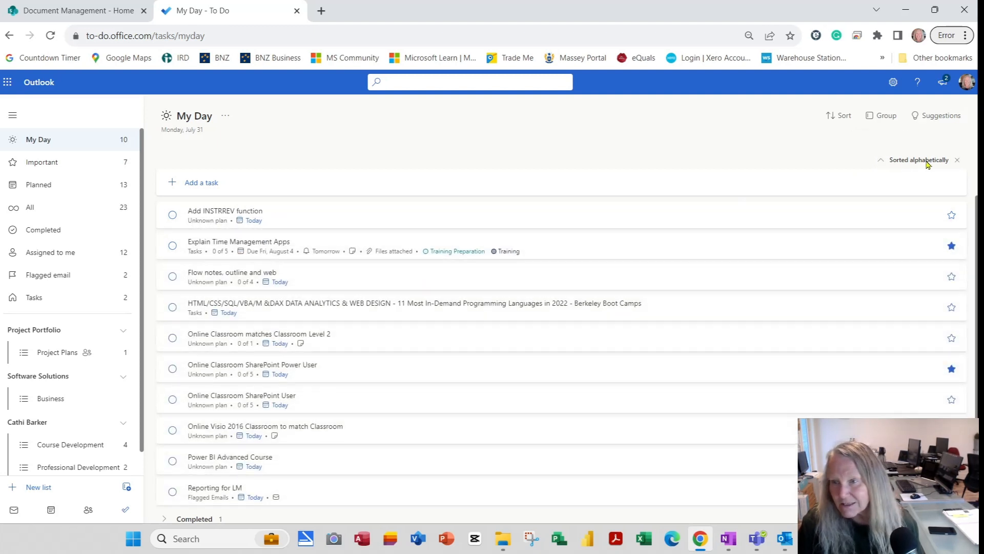
Sort the My Day tasks by creation date, reverse the order a few times, and remove the sorting.
{"action": "left_click", "coordinate": [846, 116]}
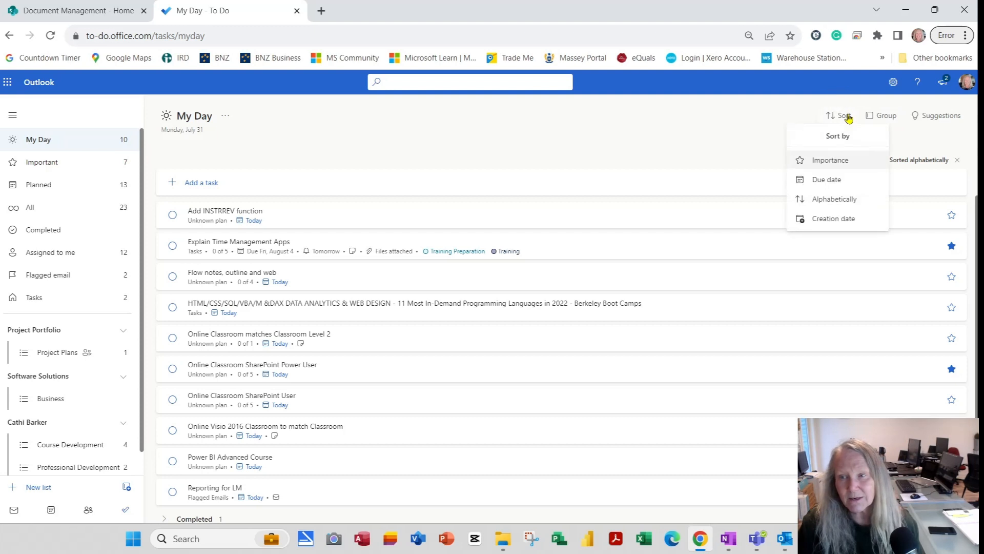
{"action": "left_click", "coordinate": [831, 219]}
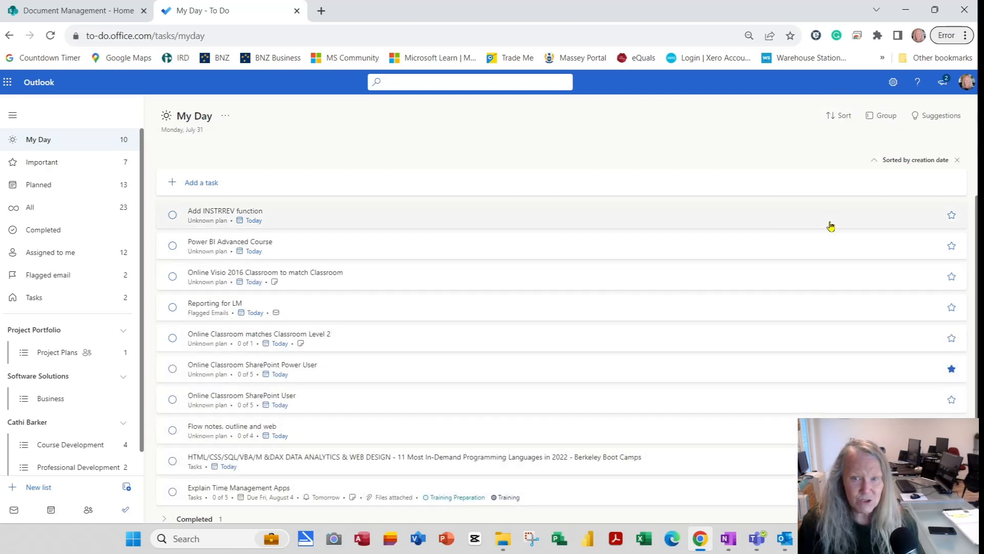
{"action": "left_click", "coordinate": [875, 161]}
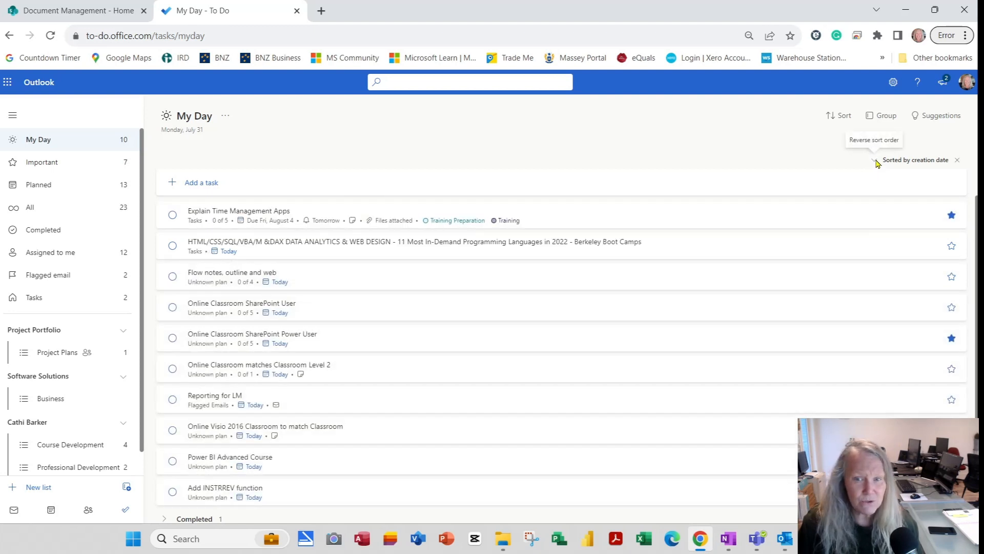
{"action": "left_click", "coordinate": [875, 161]}
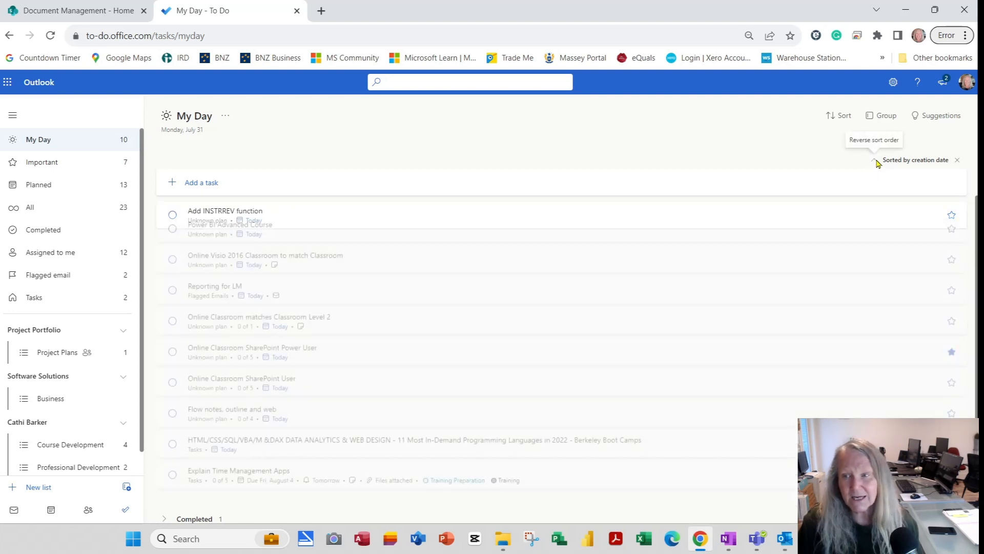
{"action": "left_click", "coordinate": [877, 161]}
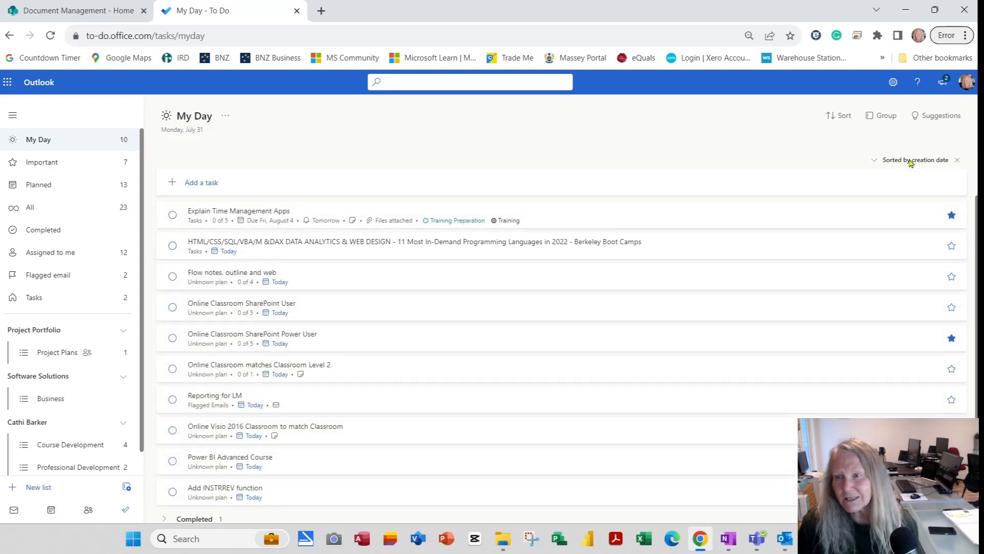
{"action": "left_click", "coordinate": [959, 159]}
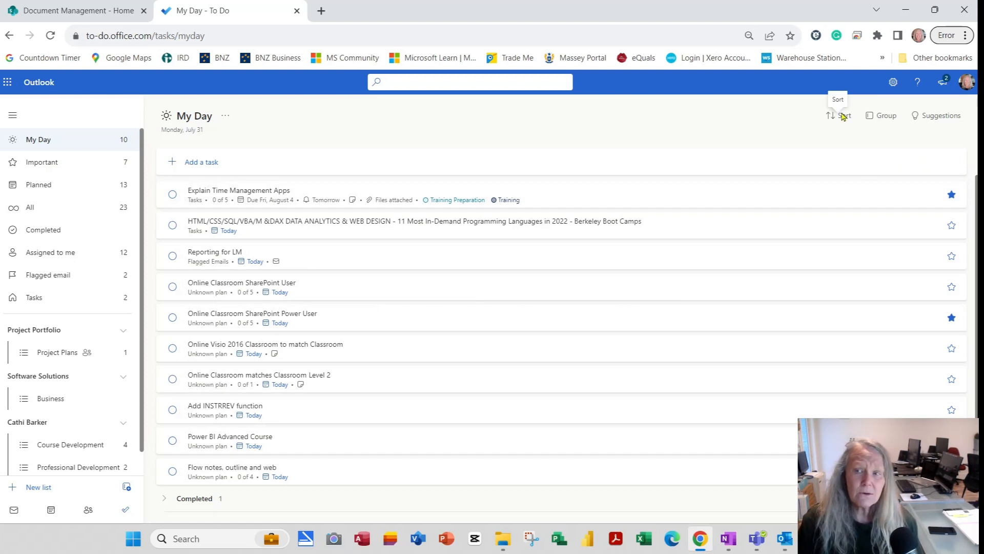
Group the My Day tasks by categories and remove the grouping again.
{"action": "left_click", "coordinate": [884, 120]}
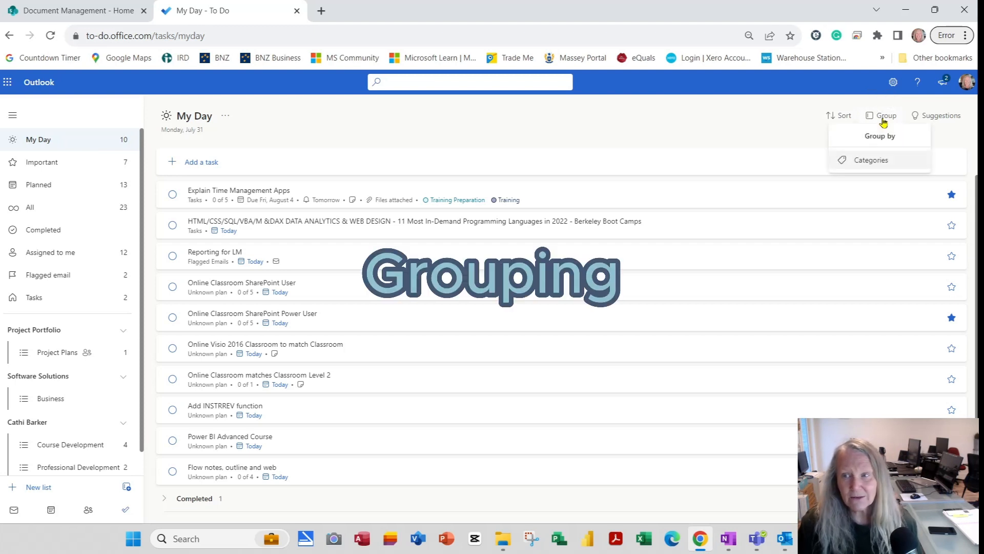
{"action": "left_click", "coordinate": [874, 167]}
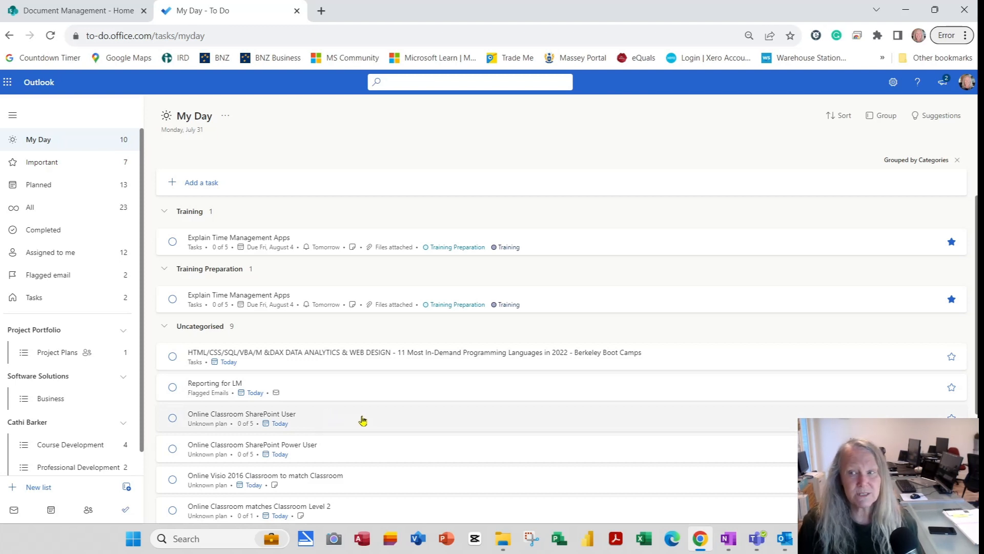
{"action": "left_click", "coordinate": [959, 162]}
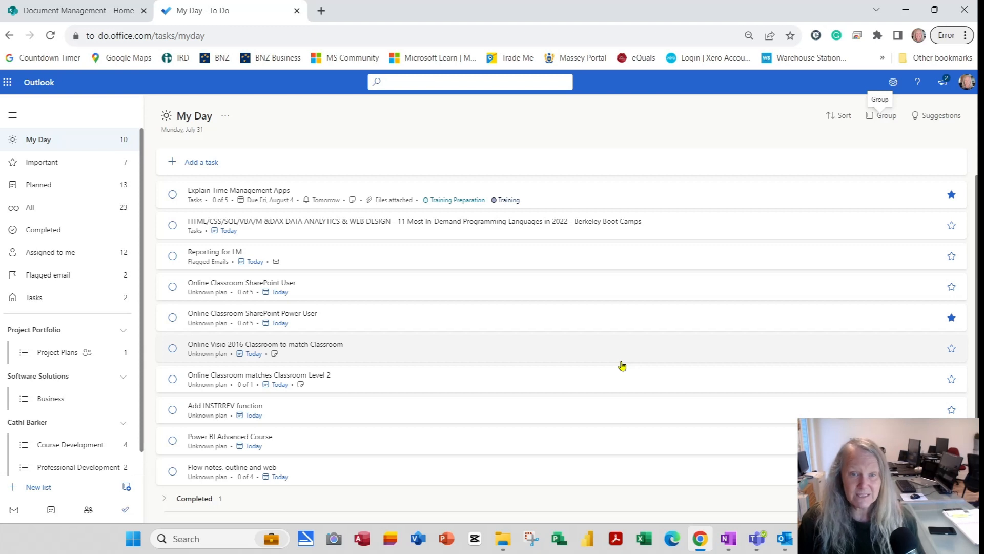
Move the Explain Time Management Apps task from My Day into the Course Development list and open that list.
{"action": "scroll", "coordinate": [77, 424], "scroll_direction": "down", "scroll_amount": 1}
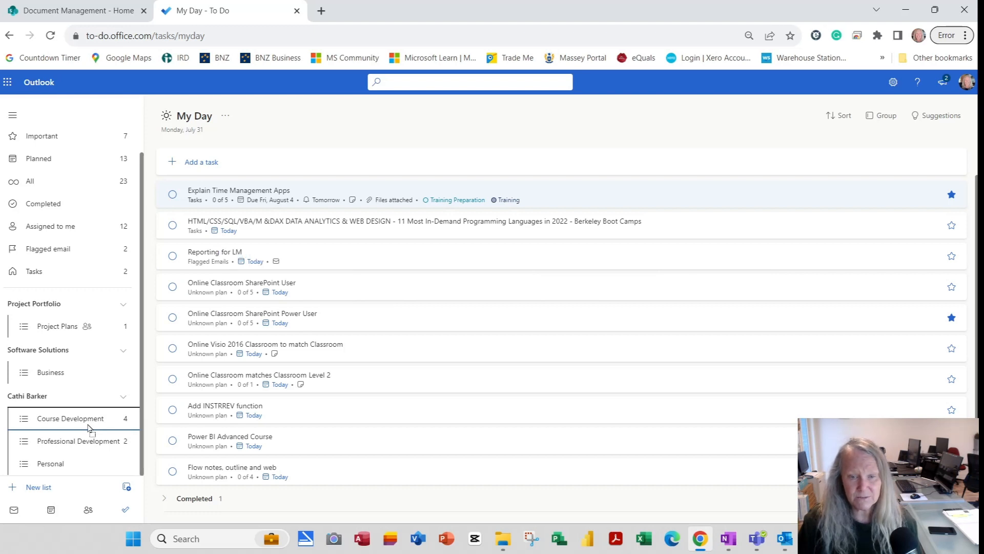
{"action": "left_click_drag", "start_coordinate": [90, 428], "coordinate": [88, 428]}
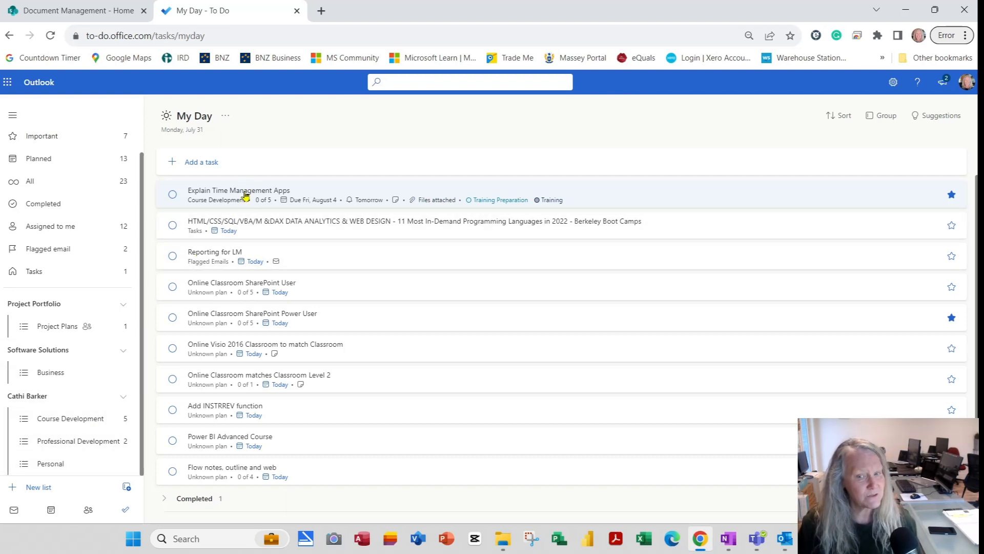
{"action": "left_click", "coordinate": [97, 423]}
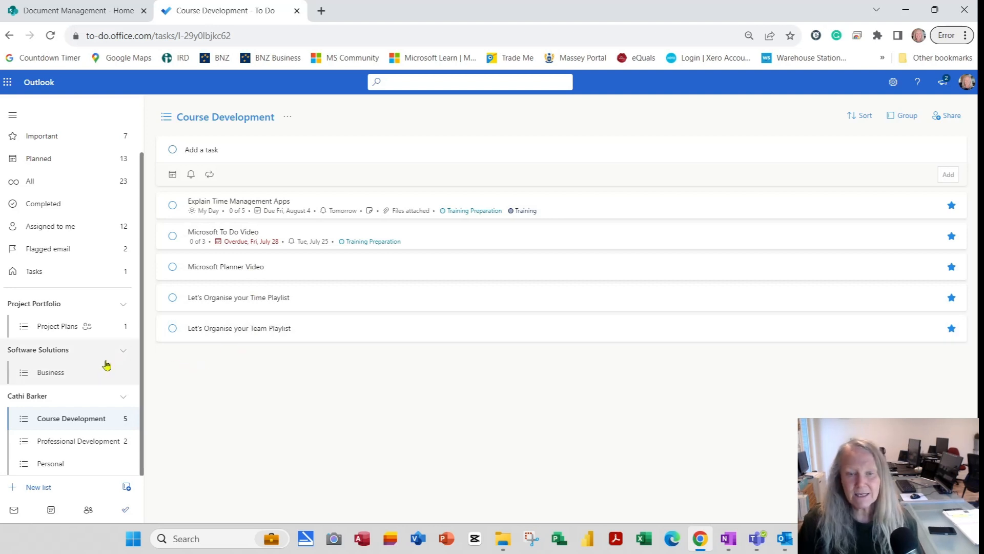
Create a new list named Marketing.
{"action": "left_click", "coordinate": [49, 487]}
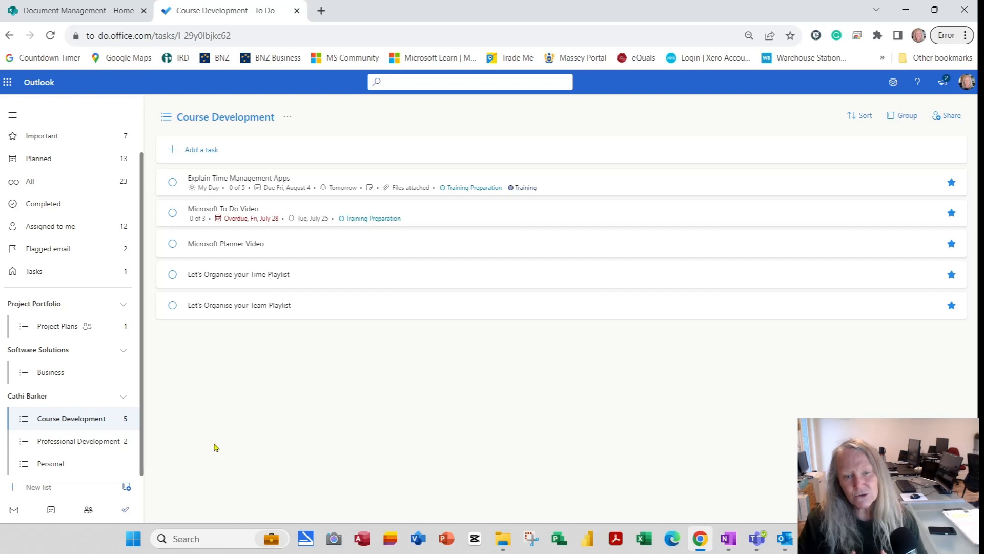
{"action": "type", "text": "M"}
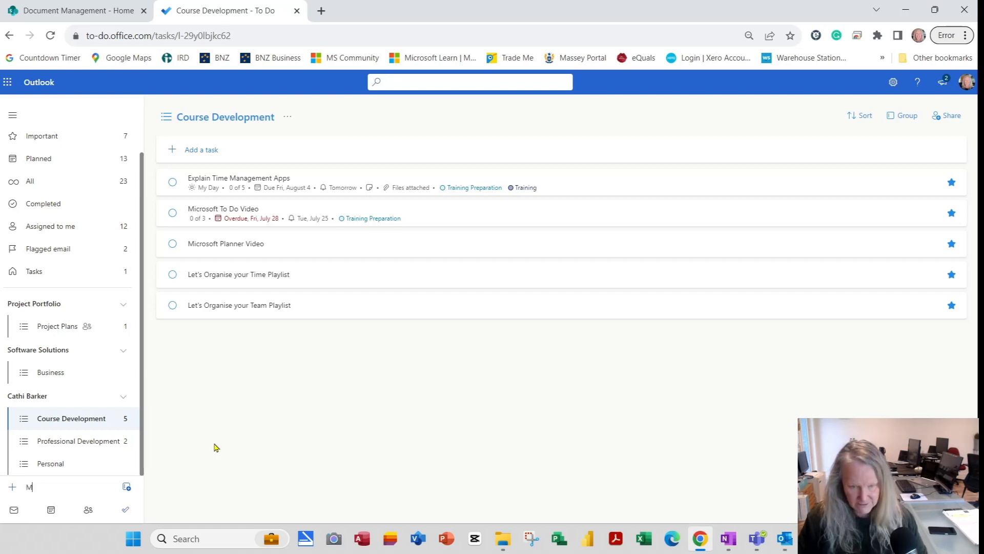
{"action": "type", "text": "arketing"}
{"action": "key", "text": "Return"}
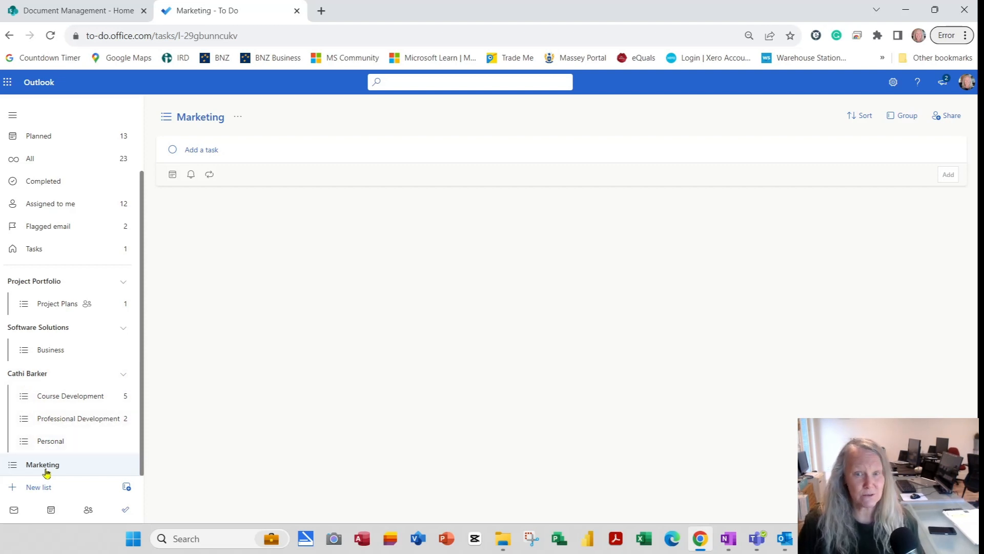
Move the Marketing list into the Software Solutions group and place it below the Business list.
{"action": "left_click_drag", "start_coordinate": [47, 472], "coordinate": [69, 376]}
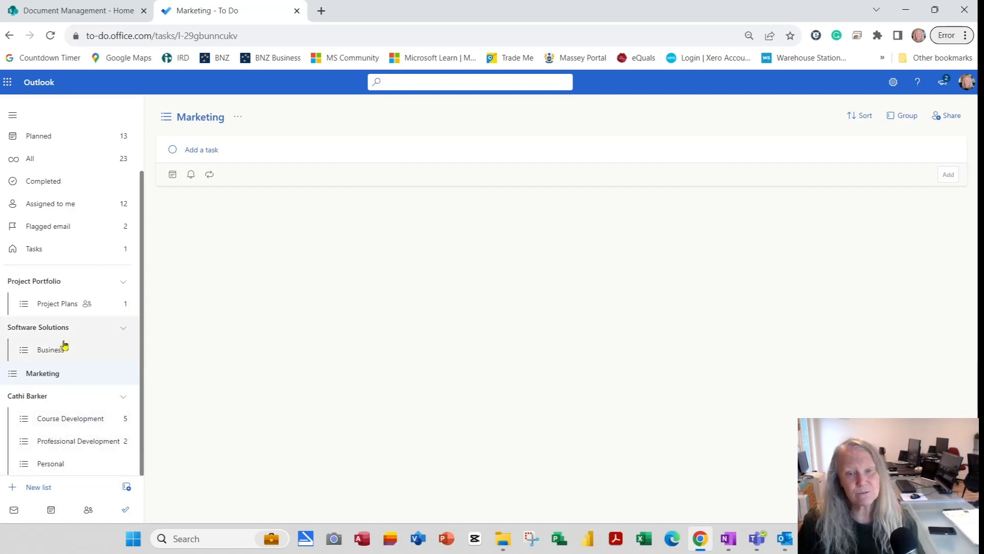
{"action": "left_click_drag", "start_coordinate": [54, 379], "coordinate": [83, 343]}
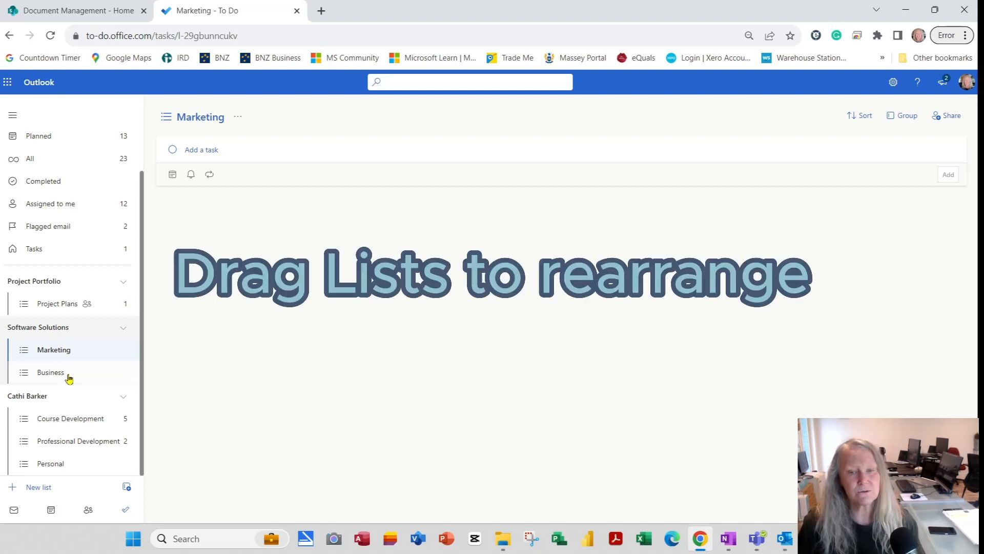
{"action": "left_click_drag", "start_coordinate": [60, 375], "coordinate": [65, 356]}
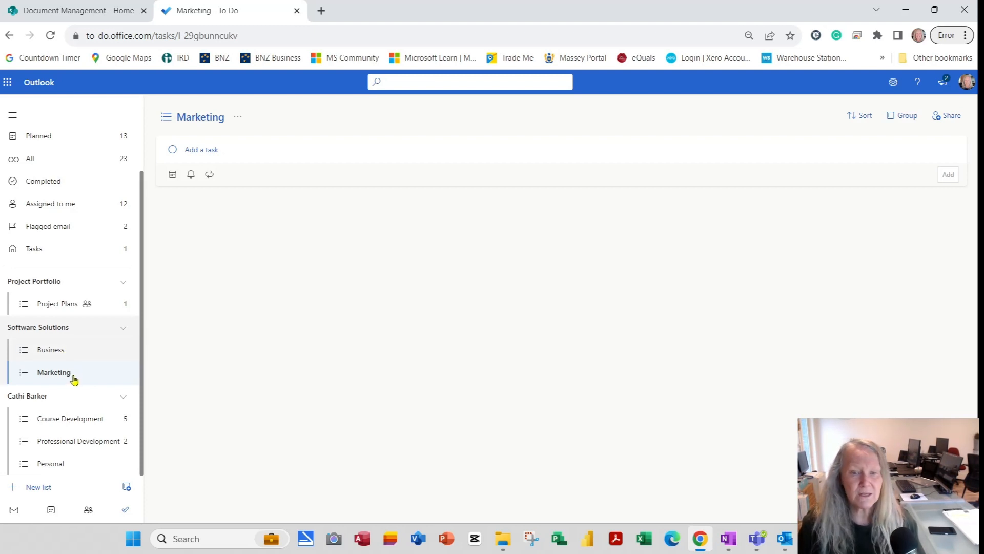
Collapse all three list groups, including Software Solutions and Project Portfolio.
{"action": "left_click", "coordinate": [124, 328]}
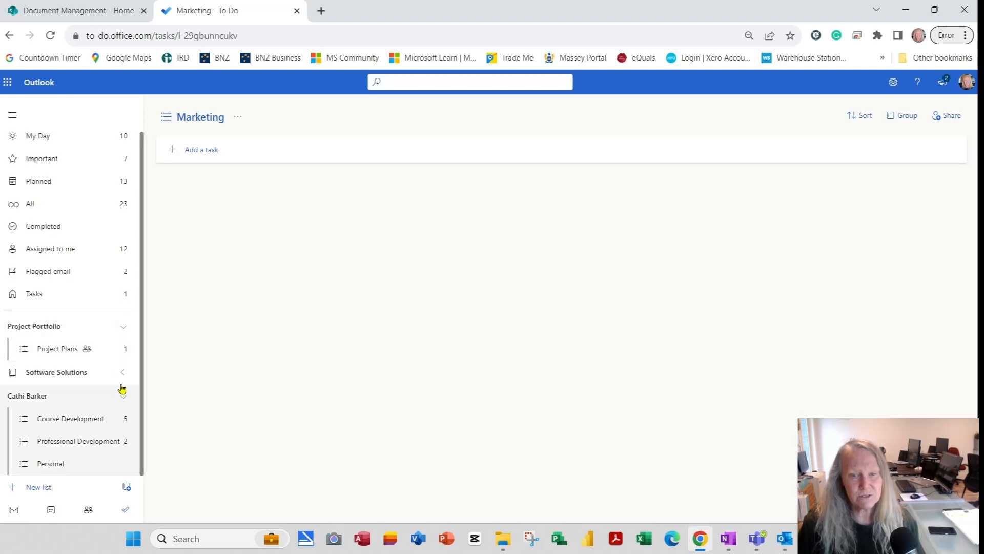
{"action": "left_click", "coordinate": [125, 328]}
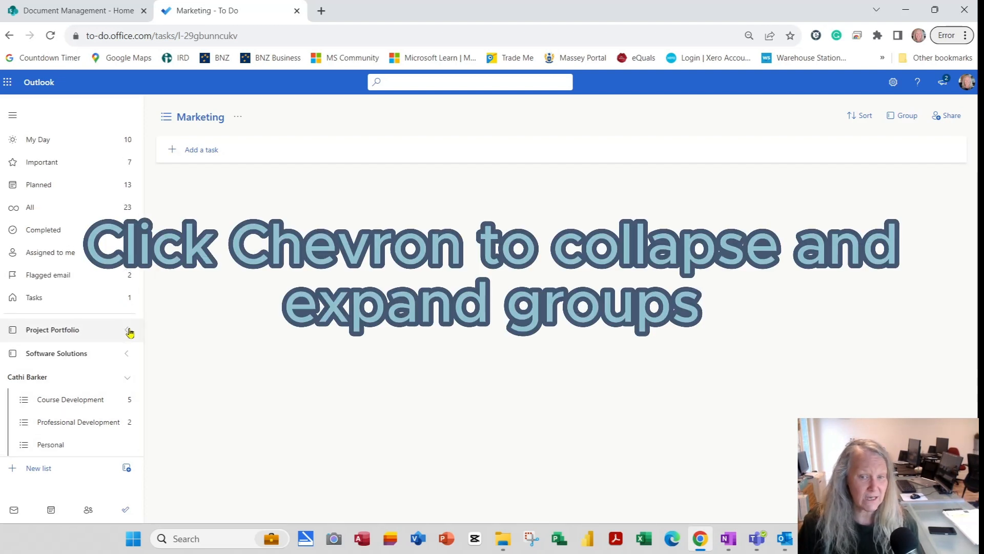
{"action": "left_click", "coordinate": [126, 378]}
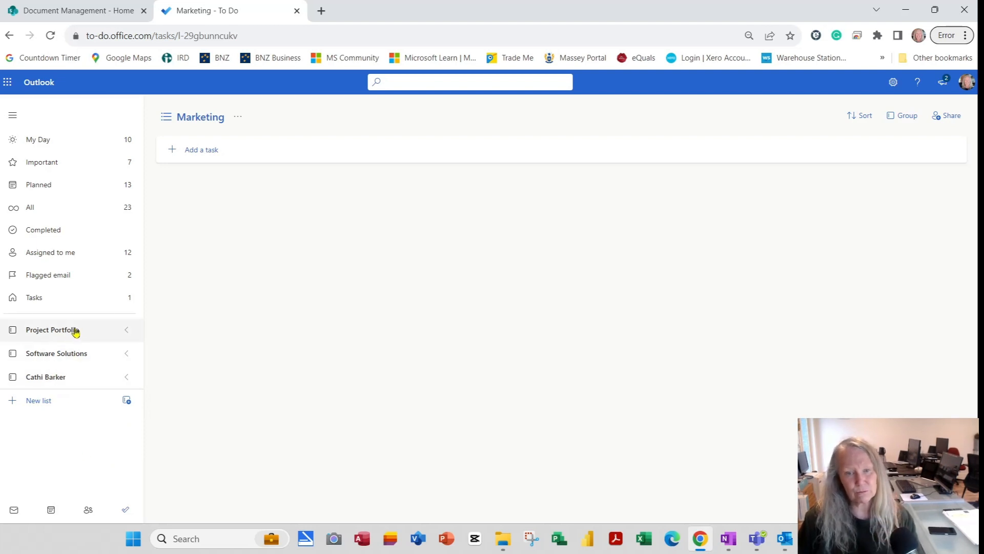
Create a new list group named Testing Group and collapse it.
{"action": "left_click", "coordinate": [127, 401]}
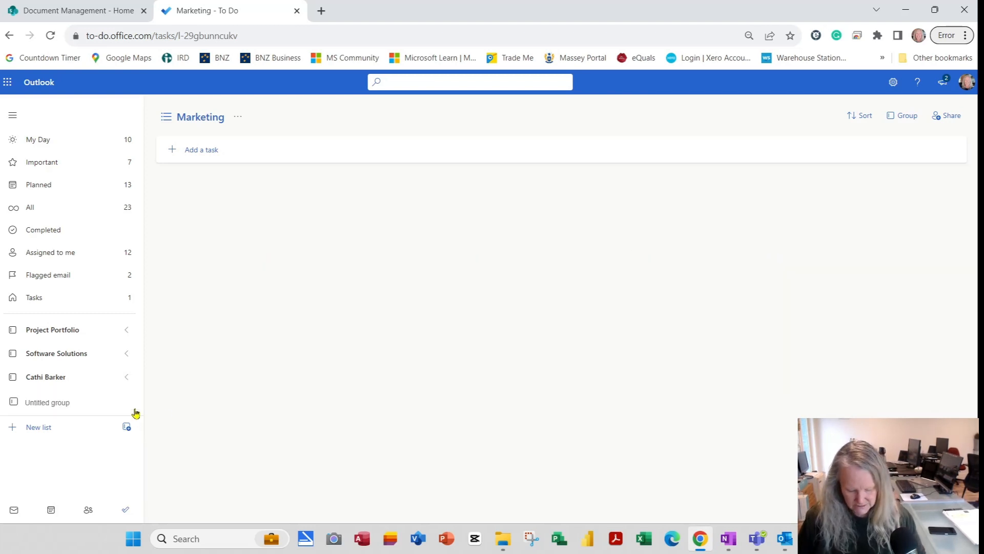
{"action": "type", "text": "Testing Group"}
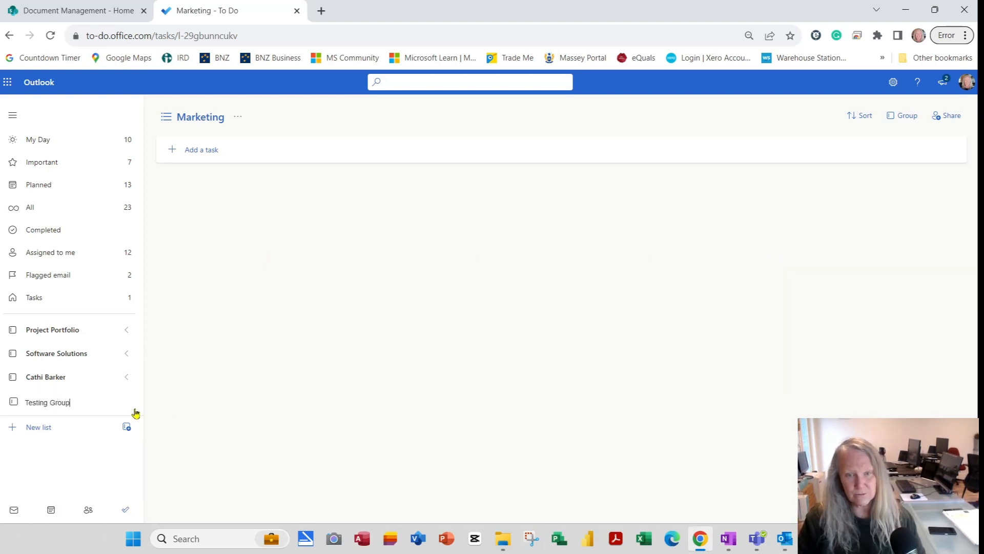
{"action": "key", "text": "Return"}
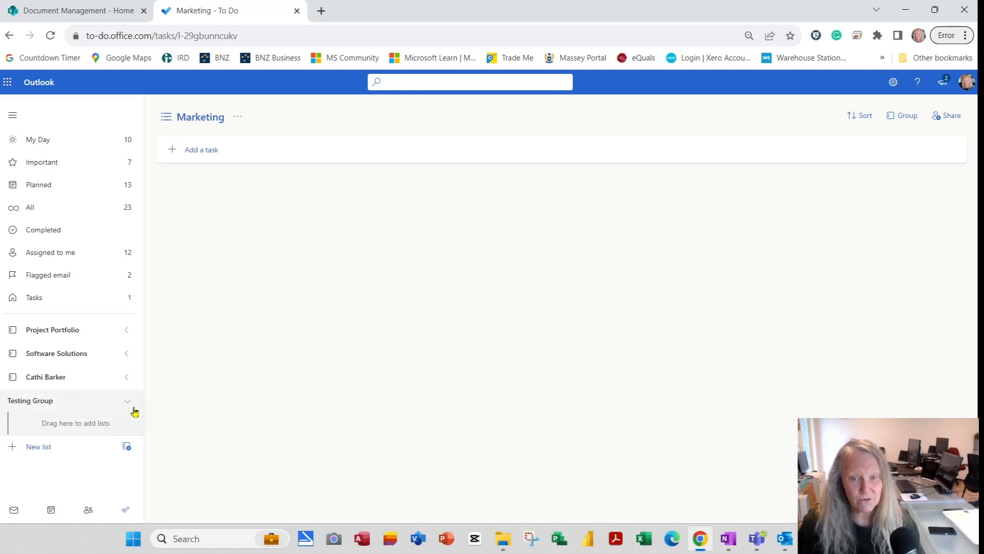
{"action": "left_click", "coordinate": [128, 403]}
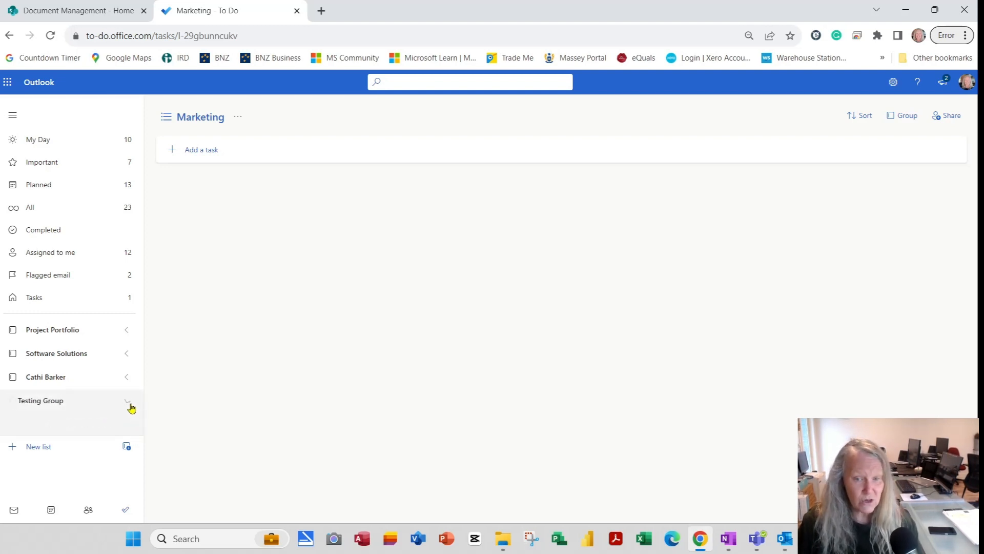
Expand all four list groups, from Project Portfolio down to Testing Group.
{"action": "left_click", "coordinate": [127, 333]}
{"action": "left_click", "coordinate": [127, 376]}
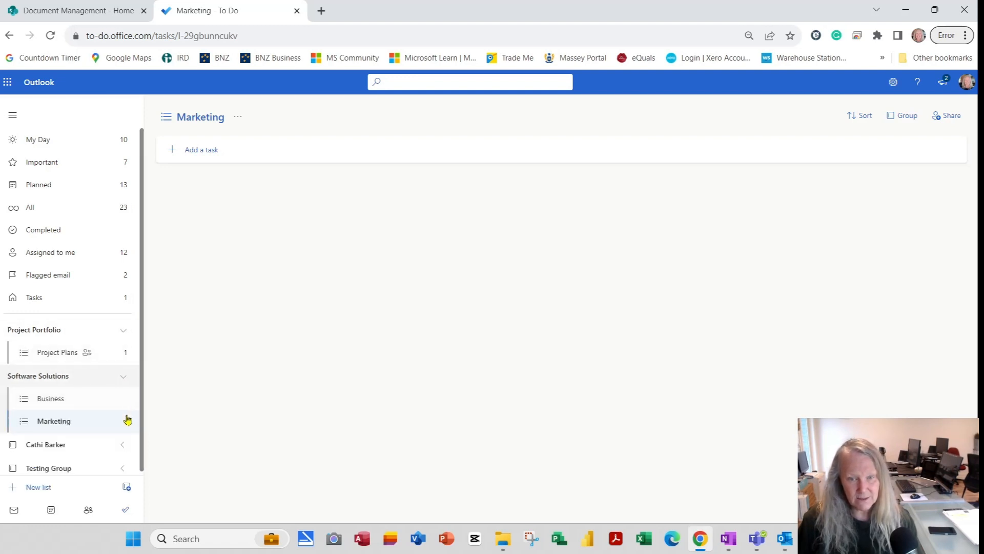
{"action": "left_click", "coordinate": [123, 445]}
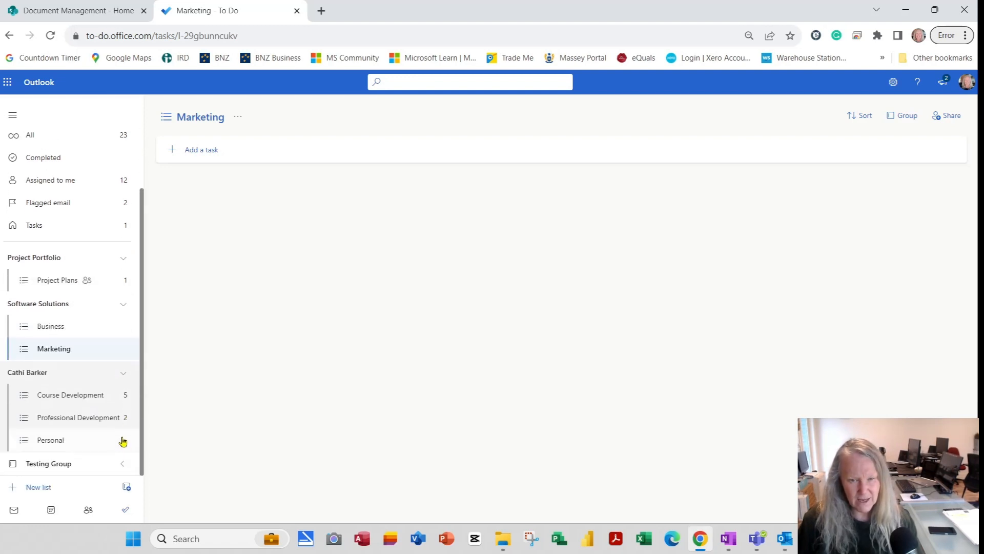
{"action": "left_click", "coordinate": [124, 464]}
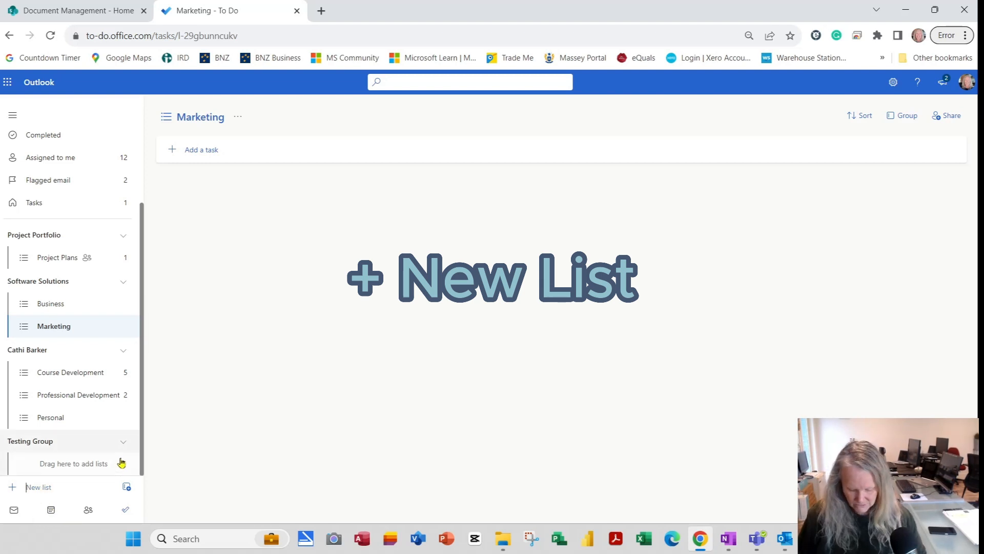
Create two new lists named List 1 and List2.
{"action": "type", "text": "List"}
{"action": "key", "text": "Return"}
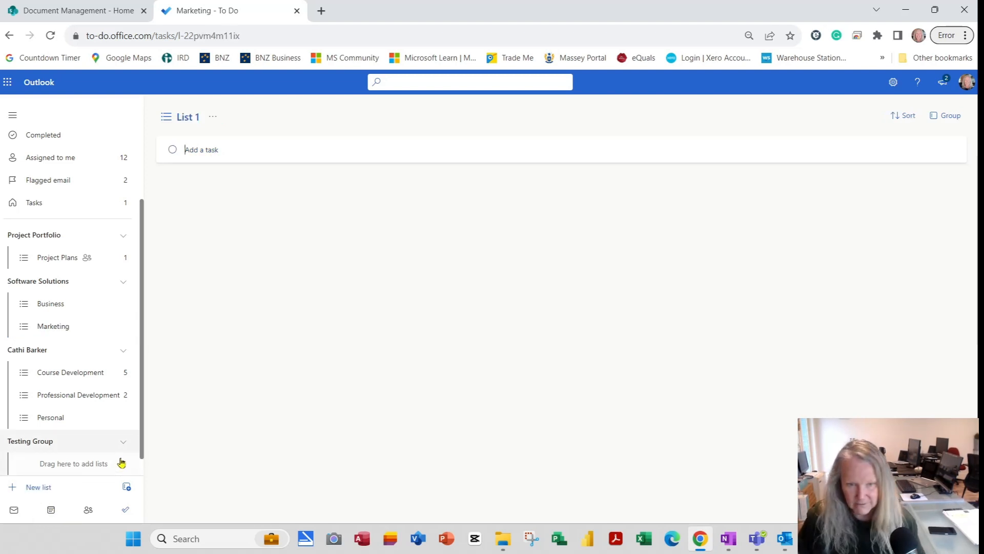
{"action": "left_click", "coordinate": [33, 486]}
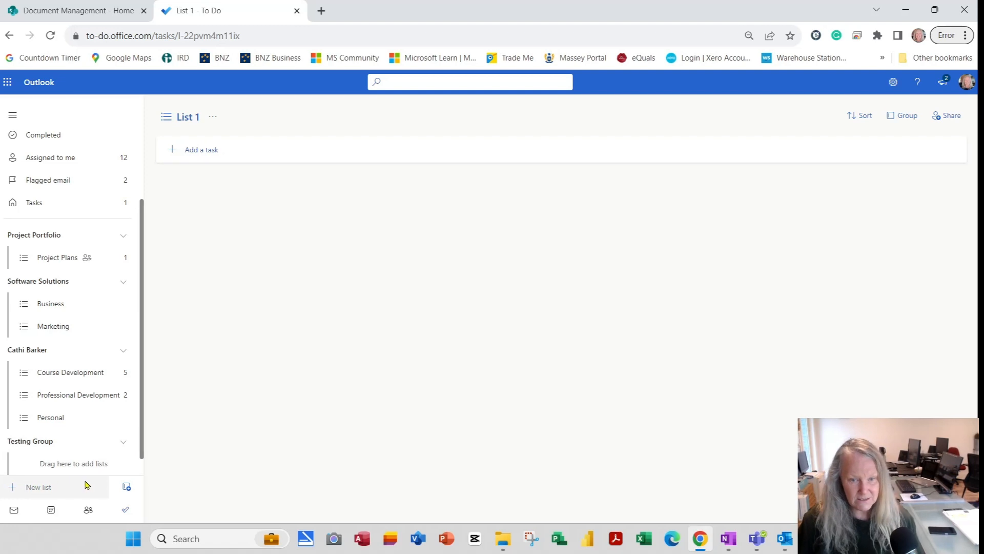
{"action": "type", "text": "L"}
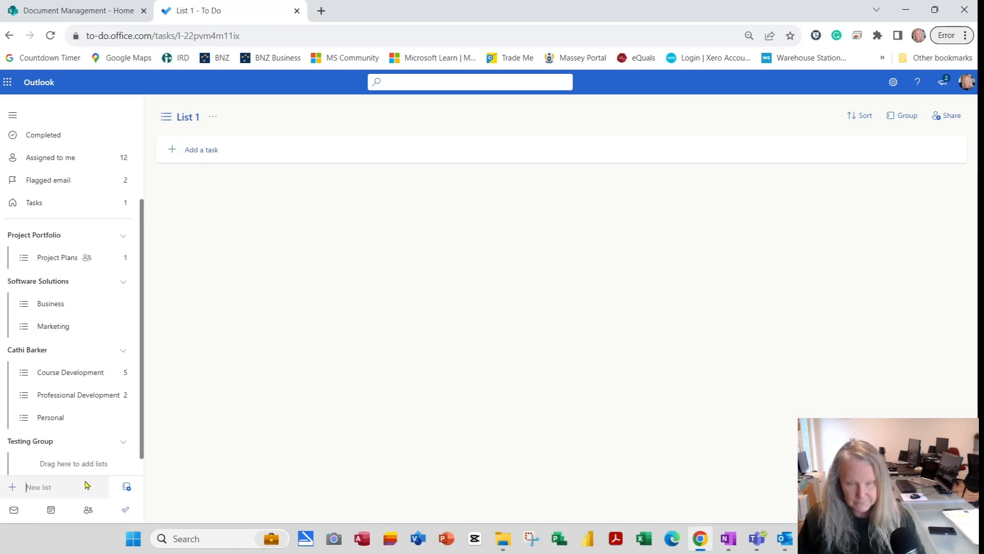
{"action": "type", "text": "ist2"}
{"action": "key", "text": "Return"}
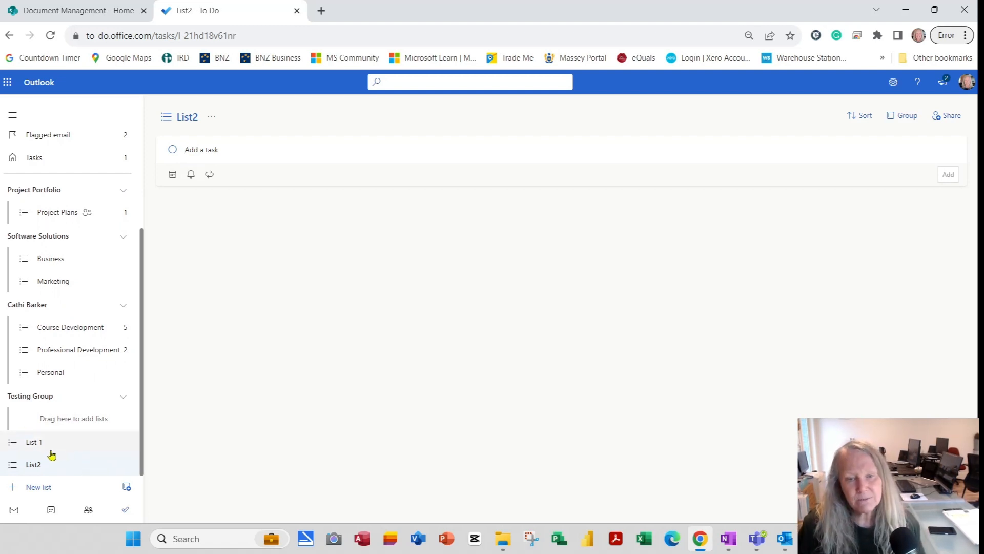
Move List 1 and List2 into Testing Group, and collapse and re-expand the group.
{"action": "left_click_drag", "start_coordinate": [44, 448], "coordinate": [79, 425]}
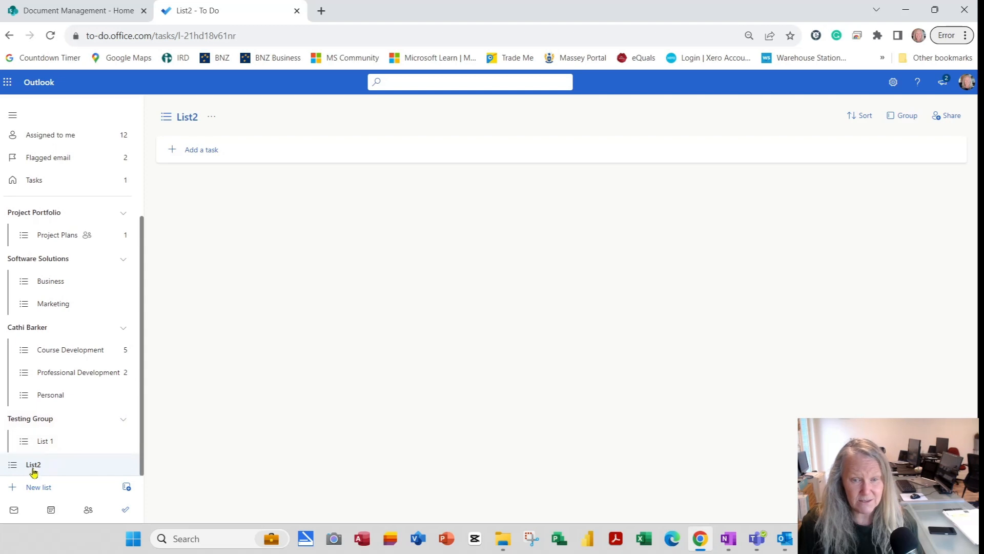
{"action": "left_click_drag", "start_coordinate": [31, 466], "coordinate": [82, 453]}
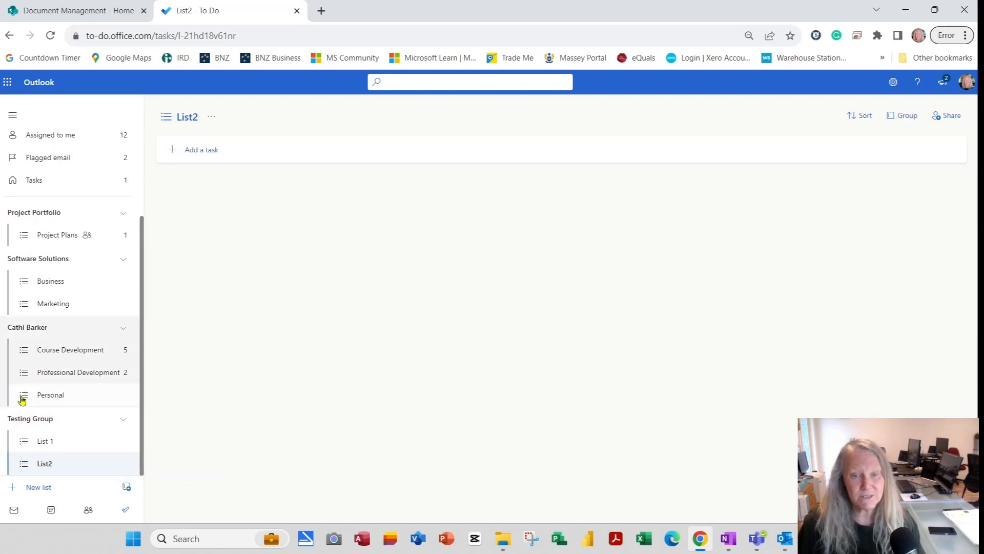
{"action": "left_click", "coordinate": [125, 420]}
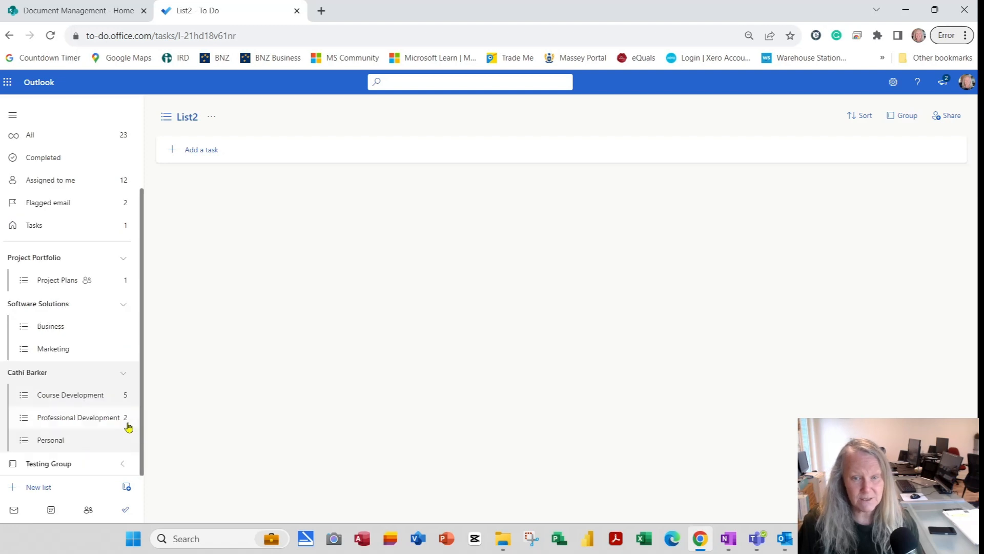
{"action": "left_click", "coordinate": [125, 465]}
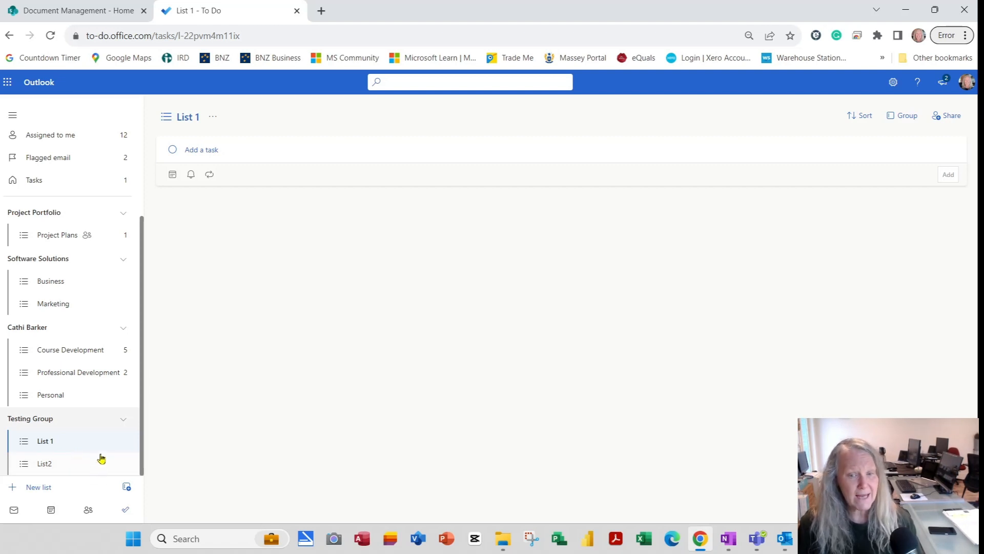
Share List 1 from Testing Group by creating an invitation link for it.
{"action": "right_click", "coordinate": [65, 447]}
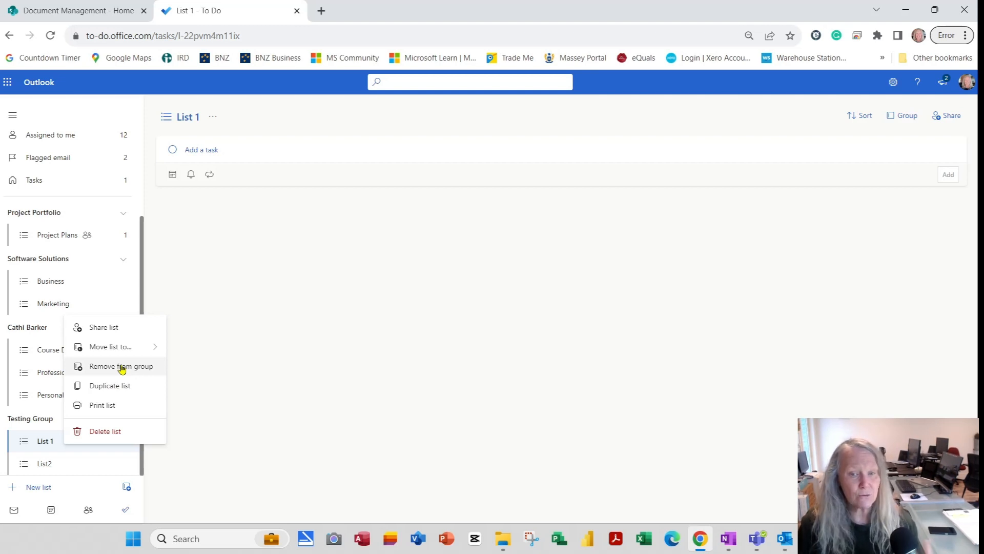
{"action": "mouse_move", "coordinate": [126, 352]}
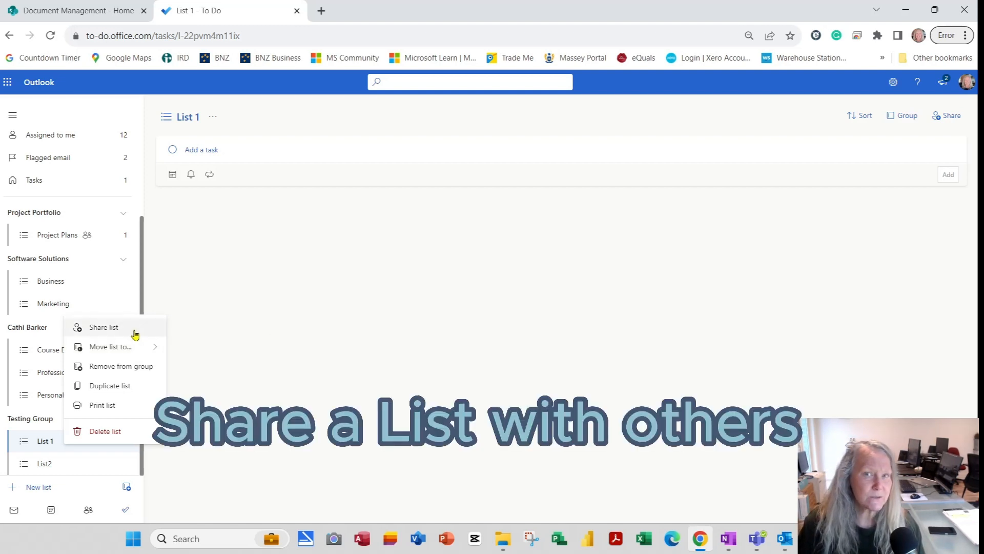
{"action": "left_click", "coordinate": [135, 333]}
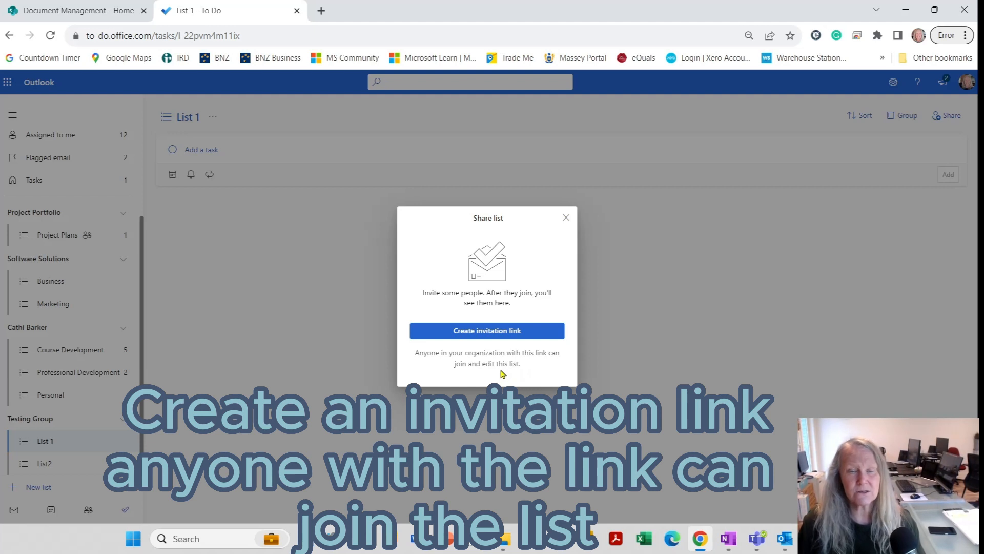
{"action": "left_click", "coordinate": [502, 333]}
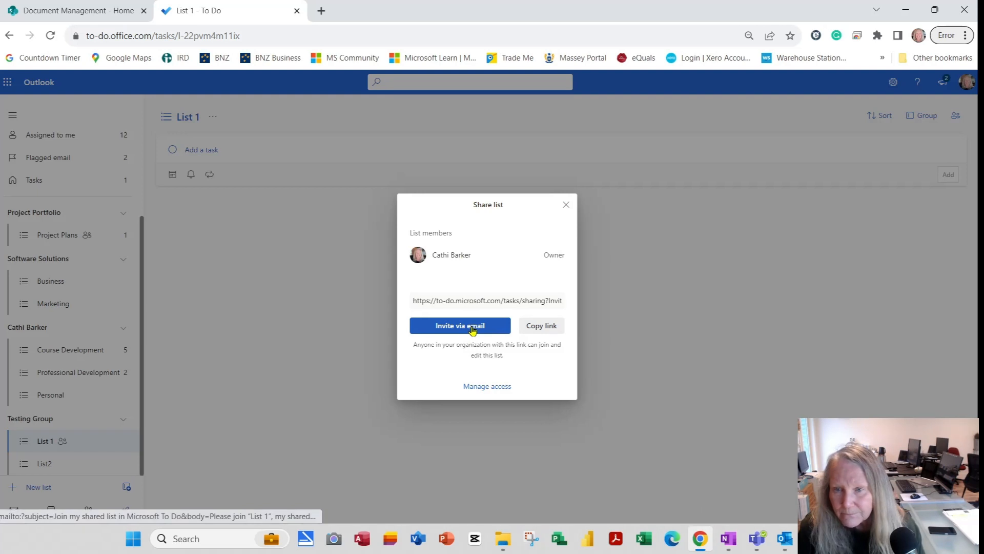
Invite people to List 1 via email, addressing the Outlook message to two recipients from the organisation and sending it.
{"action": "left_click", "coordinate": [473, 328]}
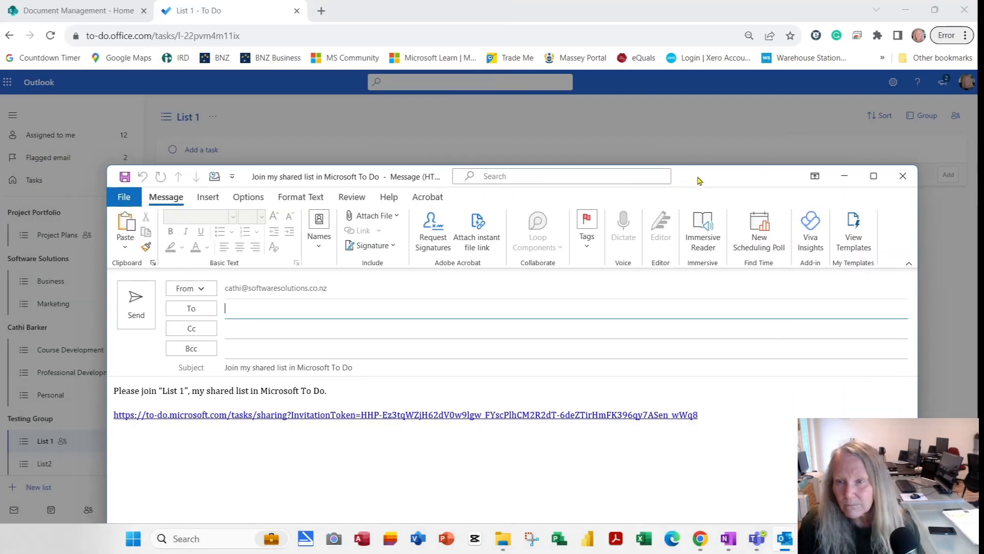
{"action": "double_click", "coordinate": [697, 175]}
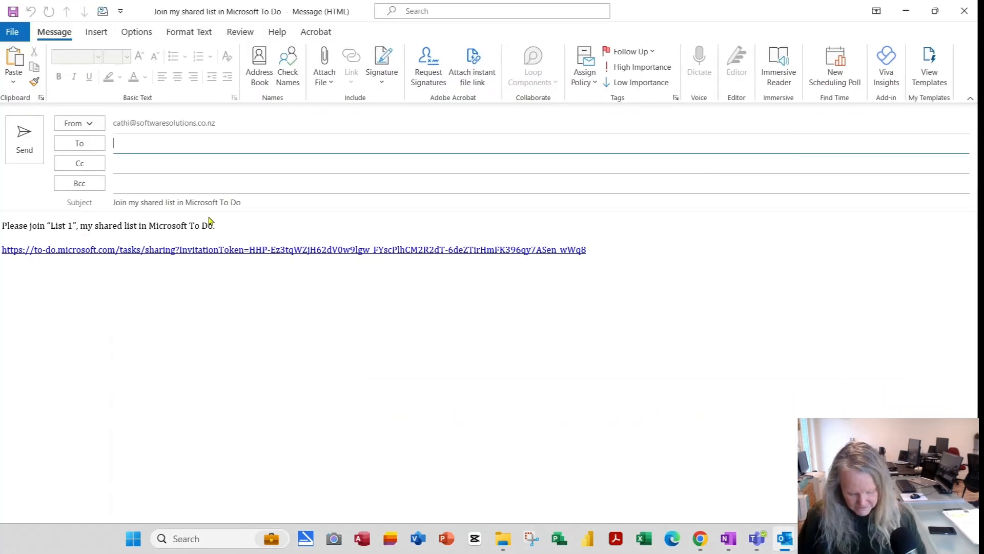
{"action": "type", "text": "sspc2"}
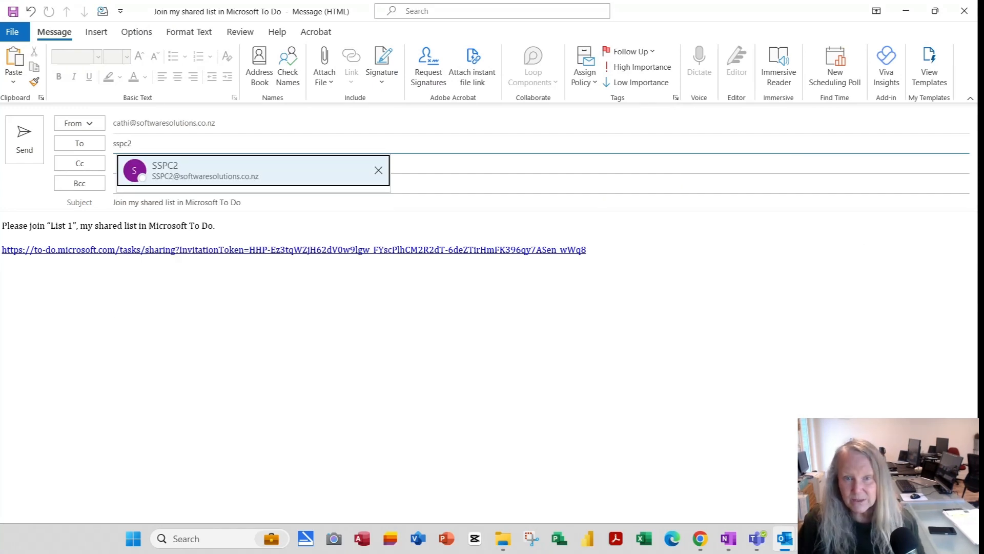
{"action": "left_click", "coordinate": [223, 167]}
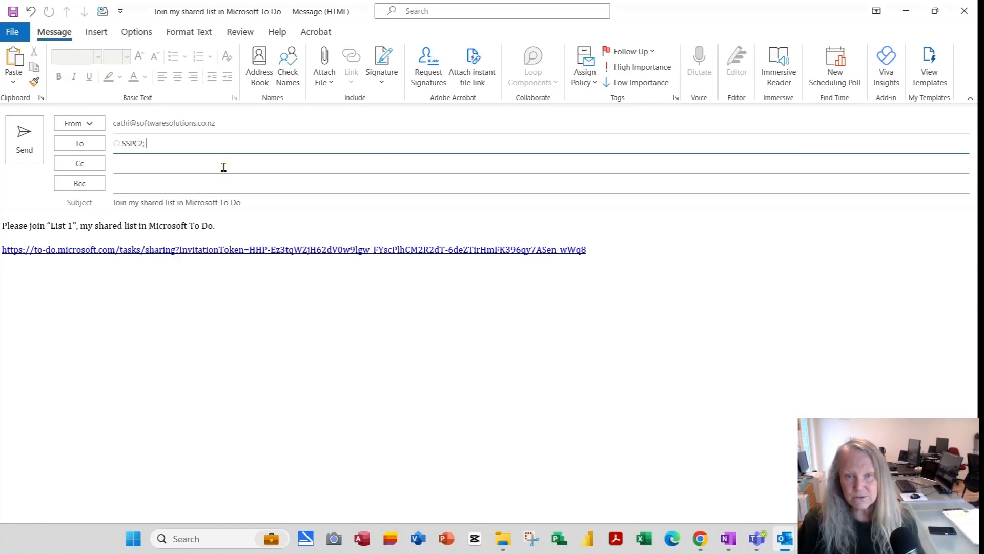
{"action": "type", "text": "sspc5"}
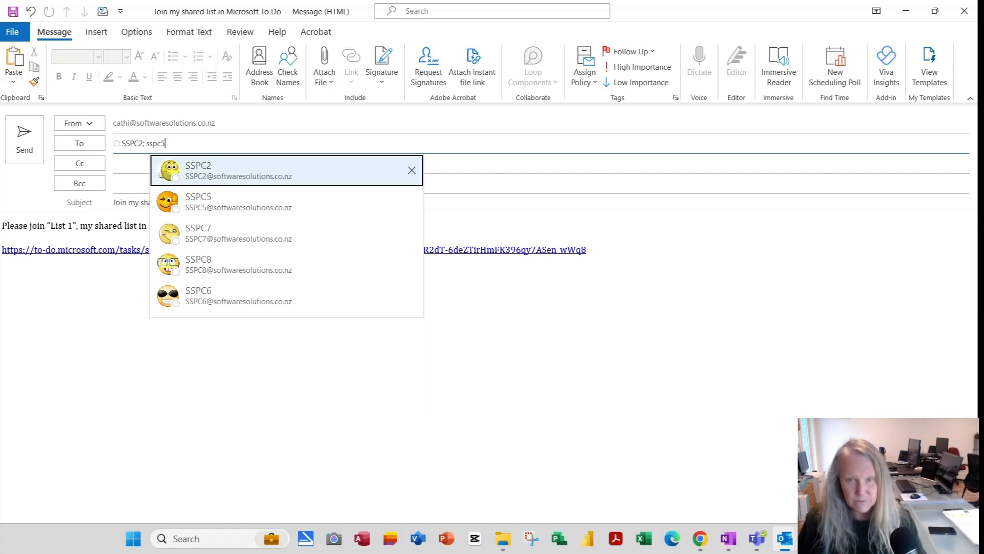
{"action": "left_click", "coordinate": [223, 170]}
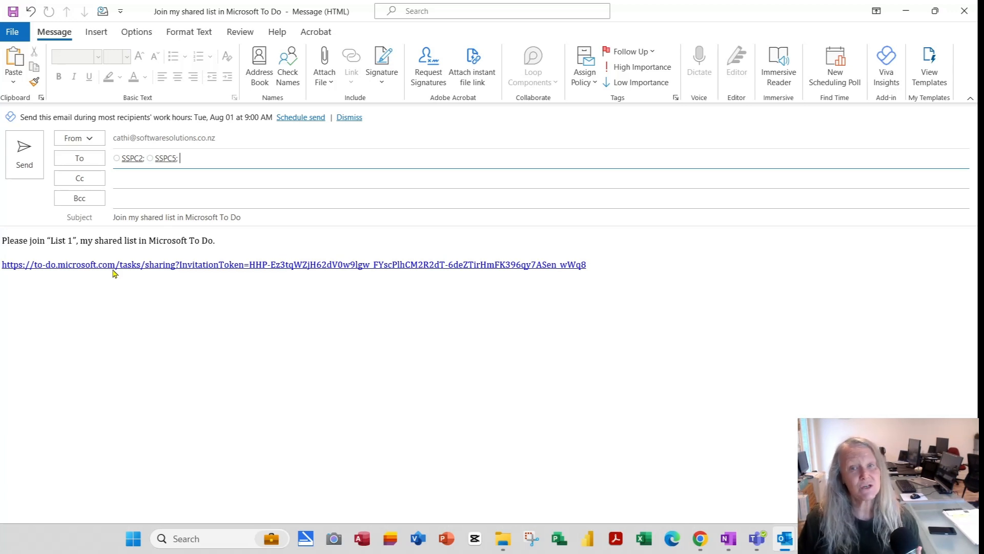
{"action": "left_click", "coordinate": [30, 162]}
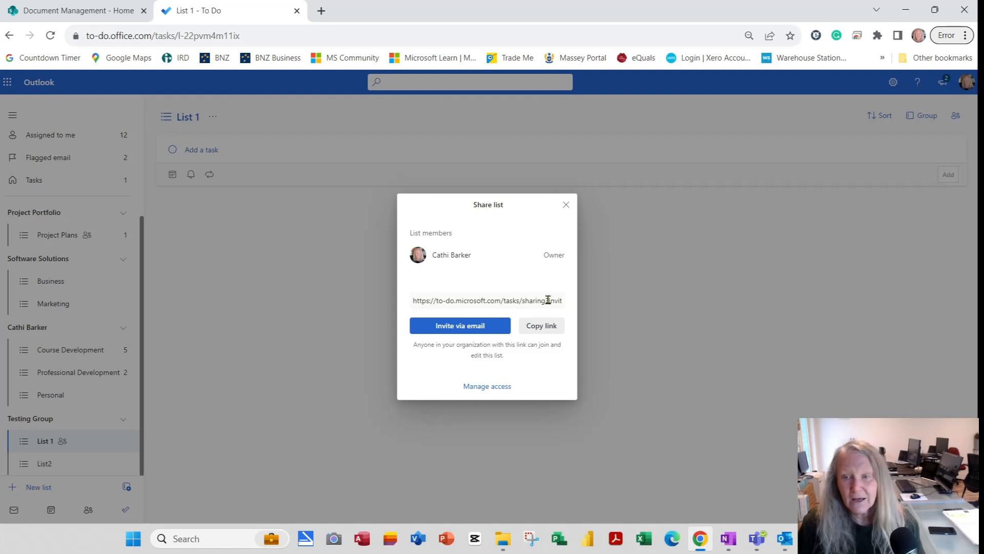
Copy the invitation link of List 1 and review the list's access management options.
{"action": "left_click", "coordinate": [549, 330]}
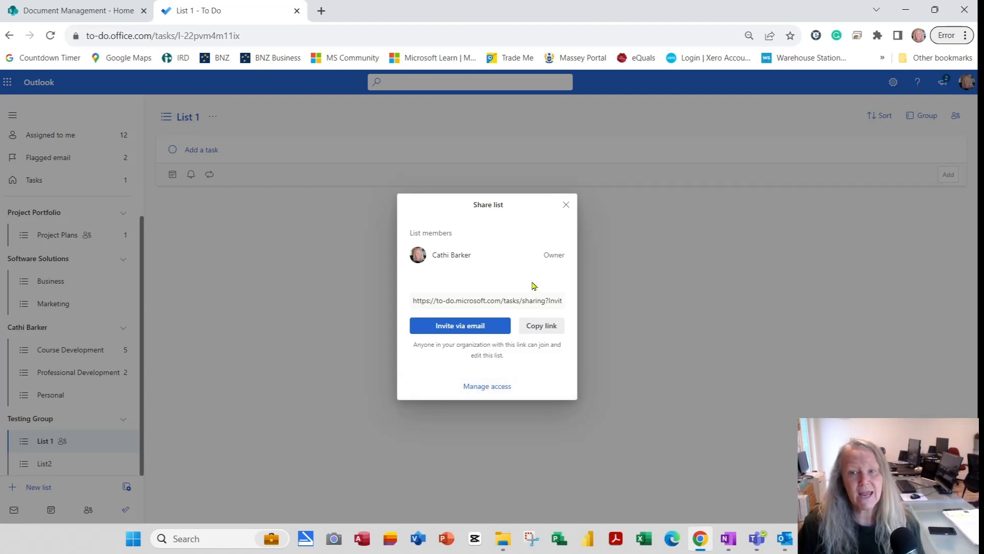
{"action": "left_click", "coordinate": [567, 206]}
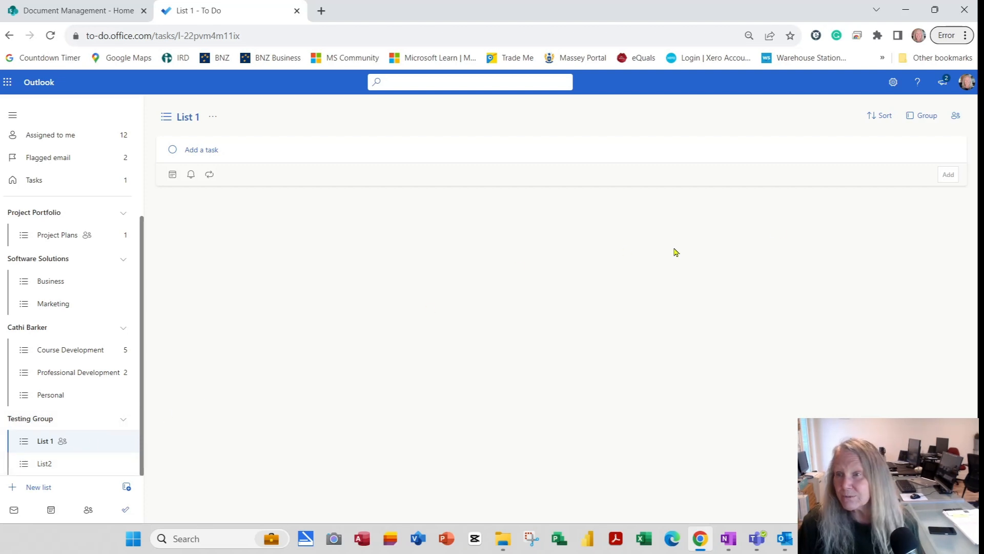
{"action": "left_click", "coordinate": [957, 116]}
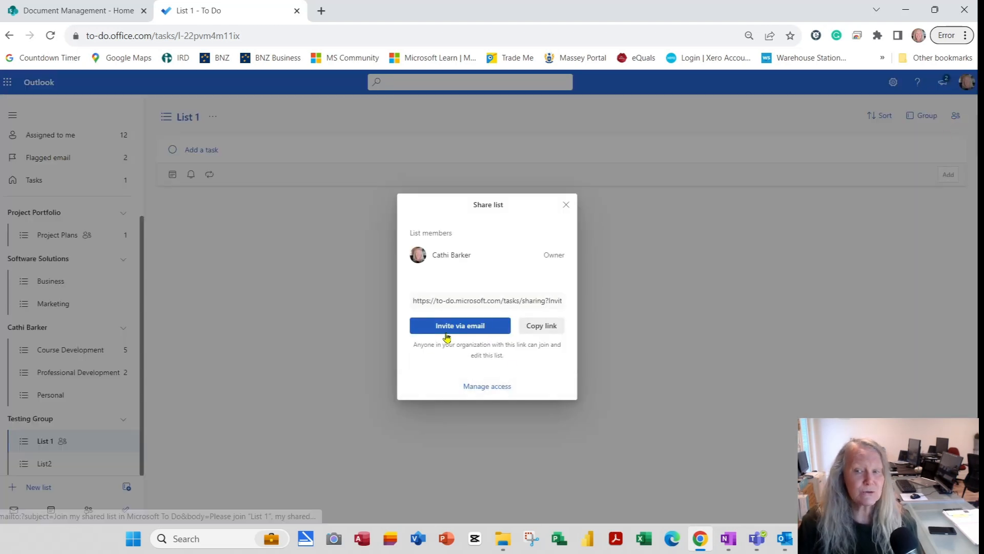
{"action": "left_click", "coordinate": [484, 392]}
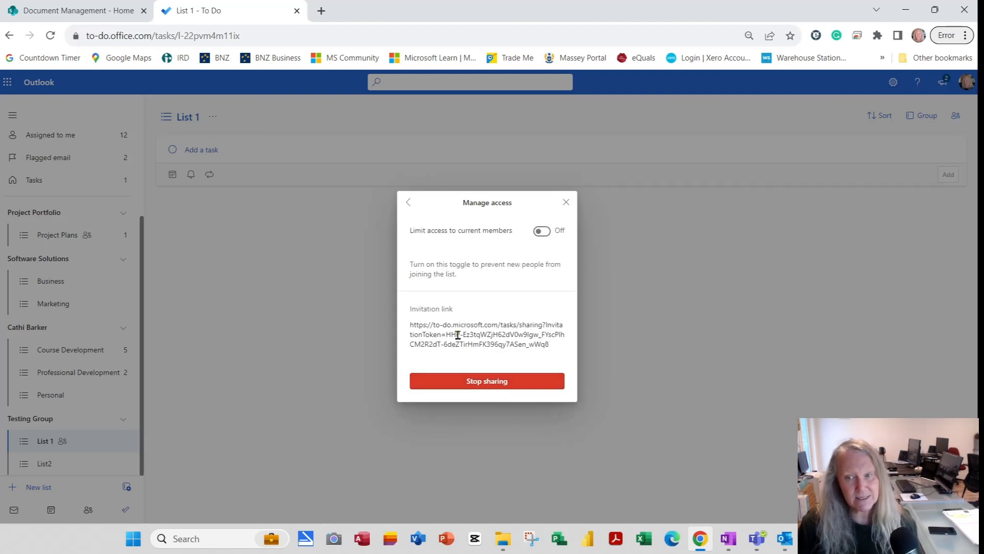
{"action": "left_click", "coordinate": [566, 202]}
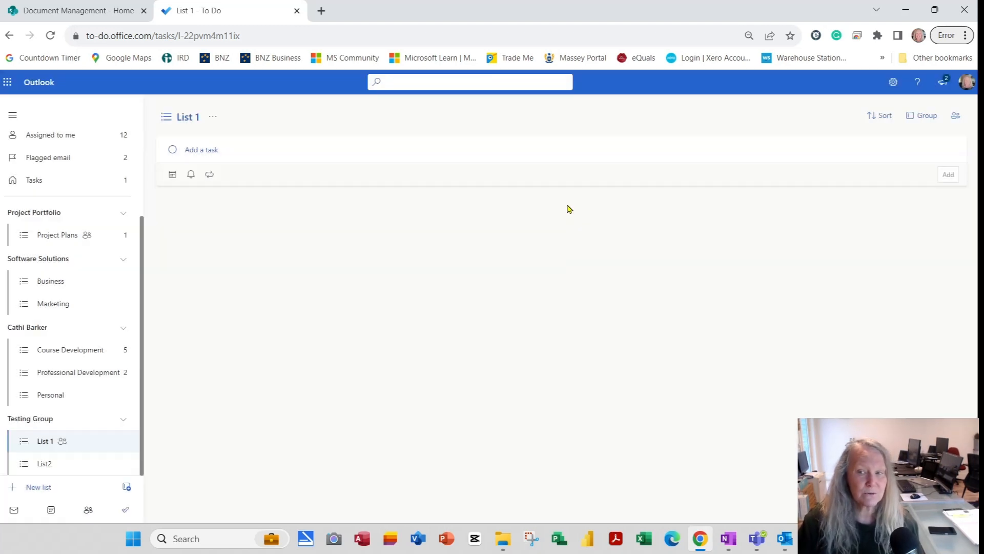
Ungroup the lists in Testing Group and delete List 1.
{"action": "right_click", "coordinate": [36, 420]}
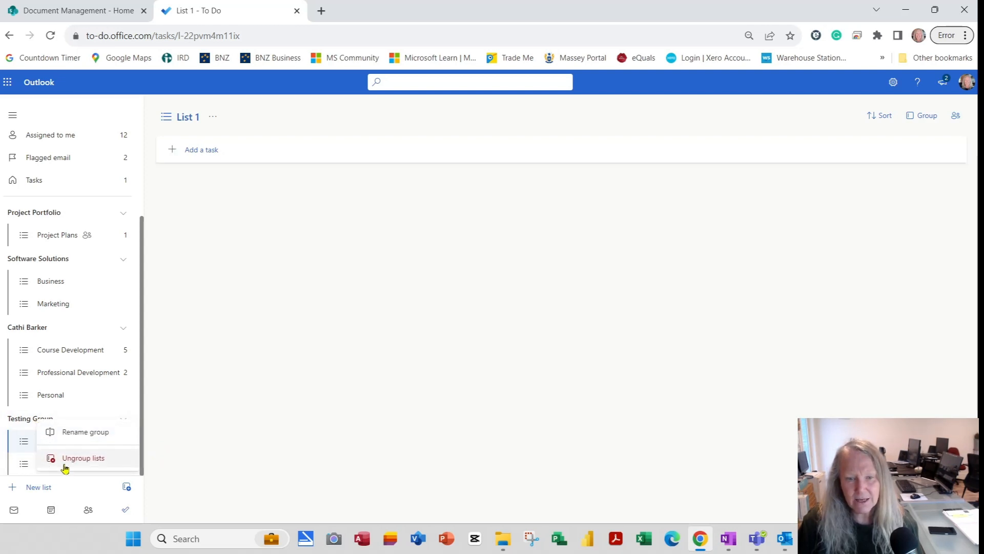
{"action": "left_click", "coordinate": [91, 467]}
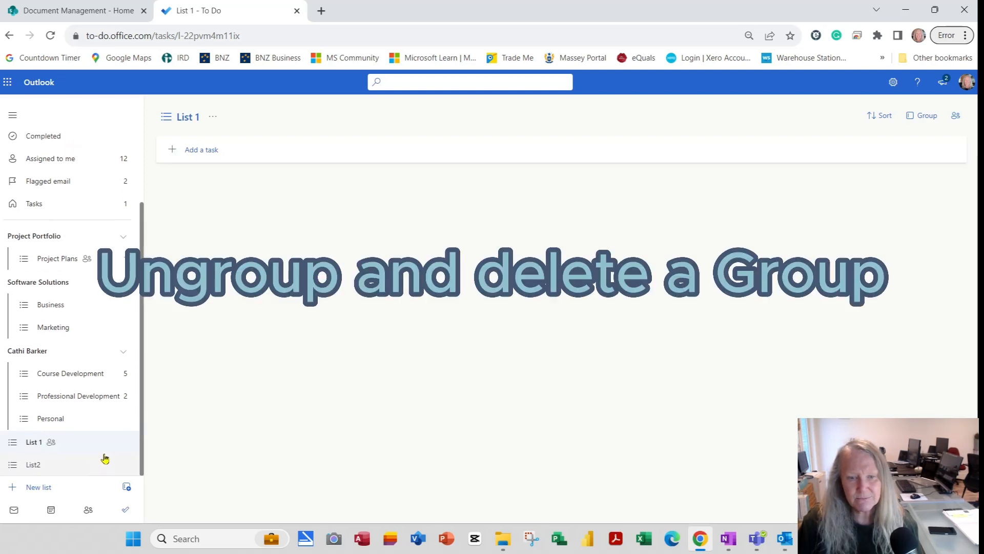
{"action": "right_click", "coordinate": [28, 443]}
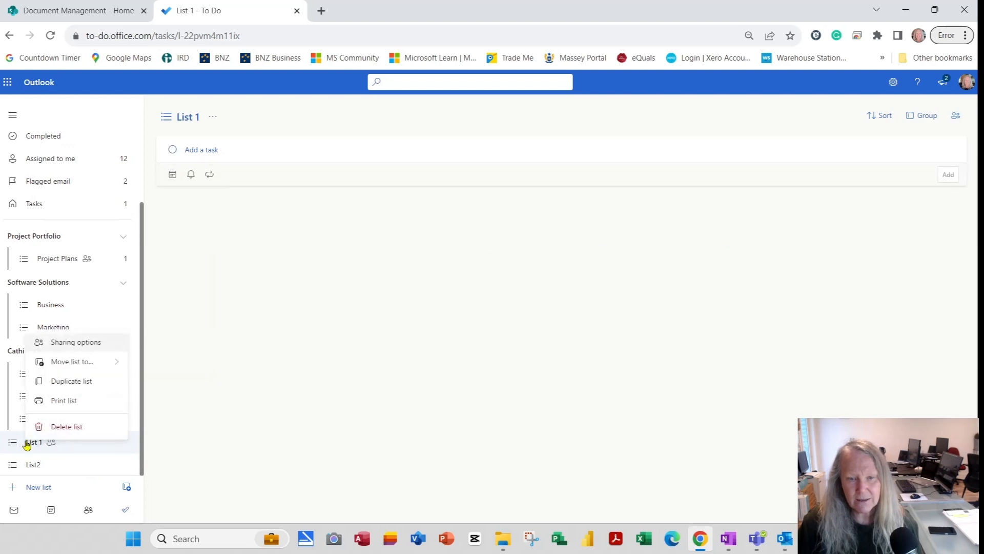
{"action": "left_click", "coordinate": [89, 432]}
{"action": "left_click", "coordinate": [544, 310]}
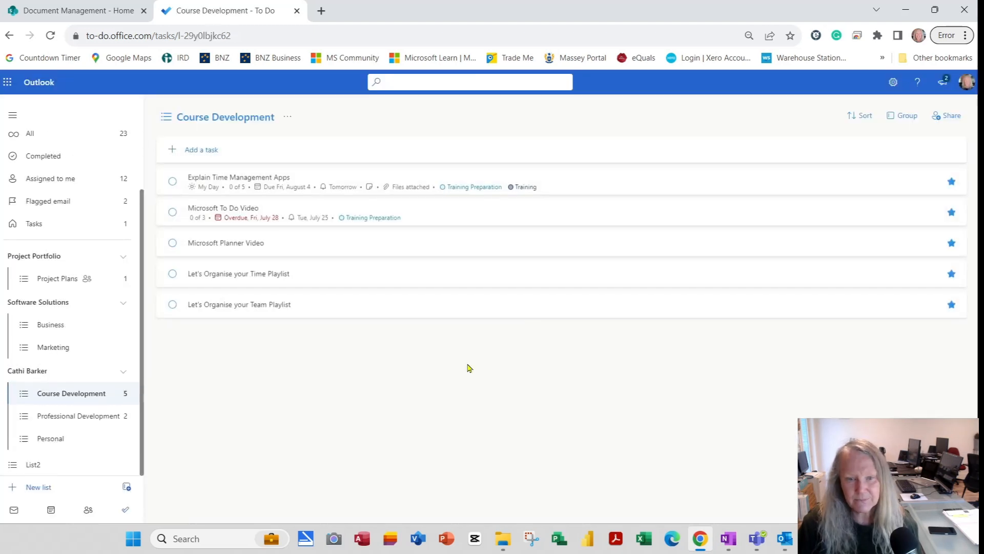
Permanently delete the list List2.
{"action": "right_click", "coordinate": [53, 466]}
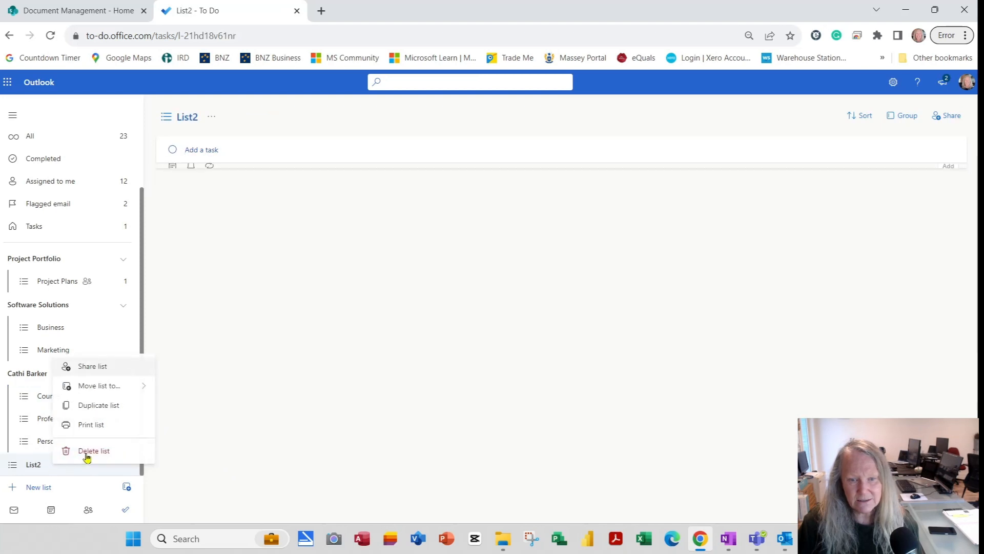
{"action": "left_click", "coordinate": [104, 460]}
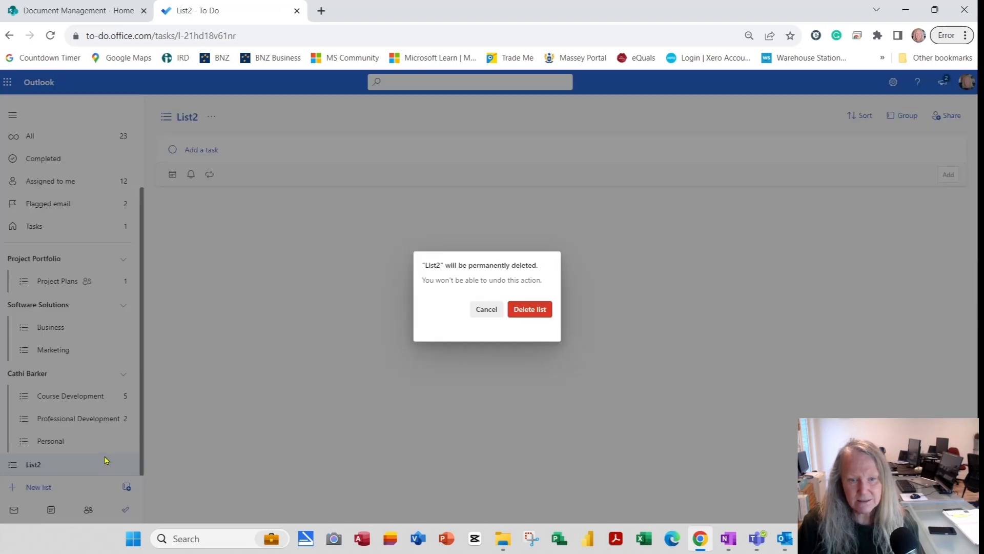
{"action": "left_click", "coordinate": [544, 312]}
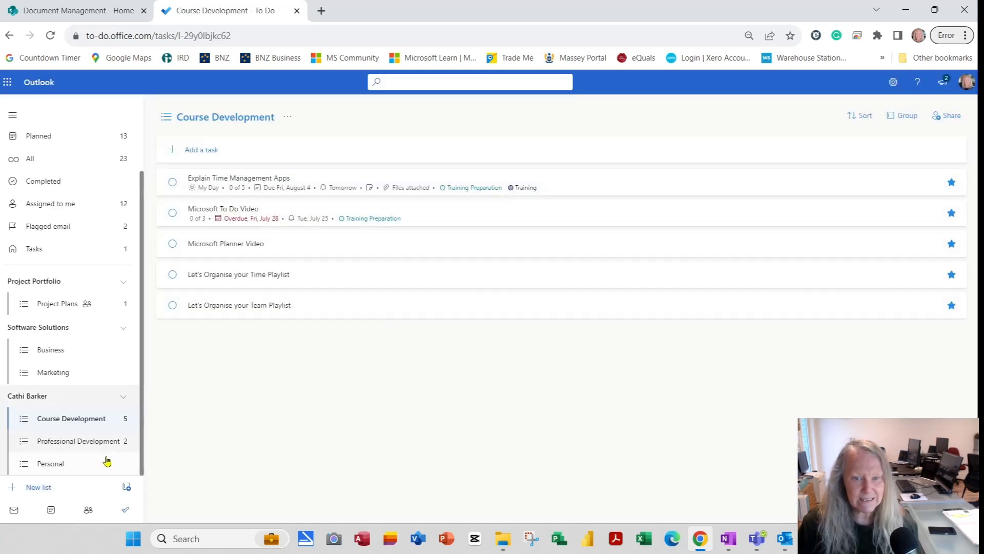
Open My Day and review the actions available for the task Explain Time Management Apps, including those for moving it to a list.
{"action": "scroll", "coordinate": [108, 460], "scroll_direction": "up", "scroll_amount": 1}
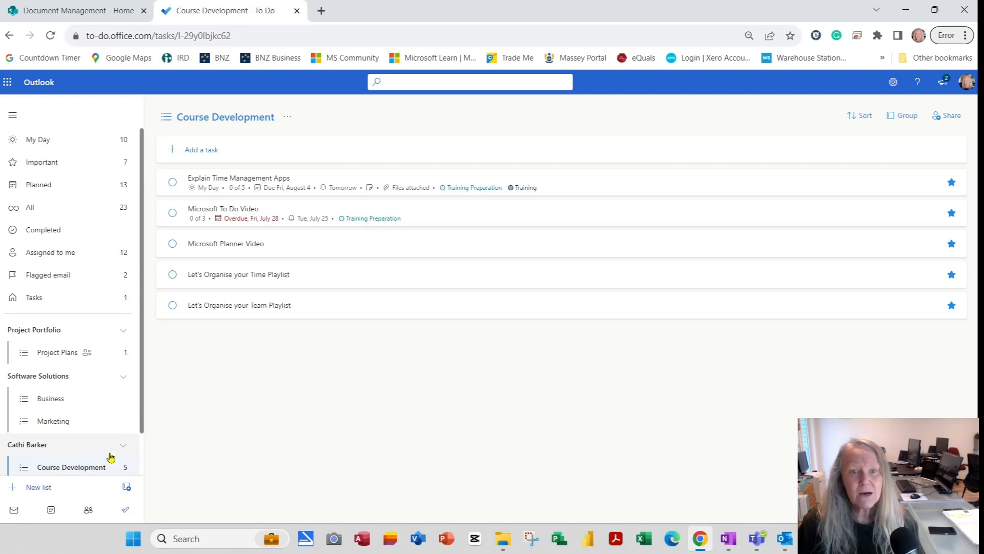
{"action": "left_click", "coordinate": [40, 139]}
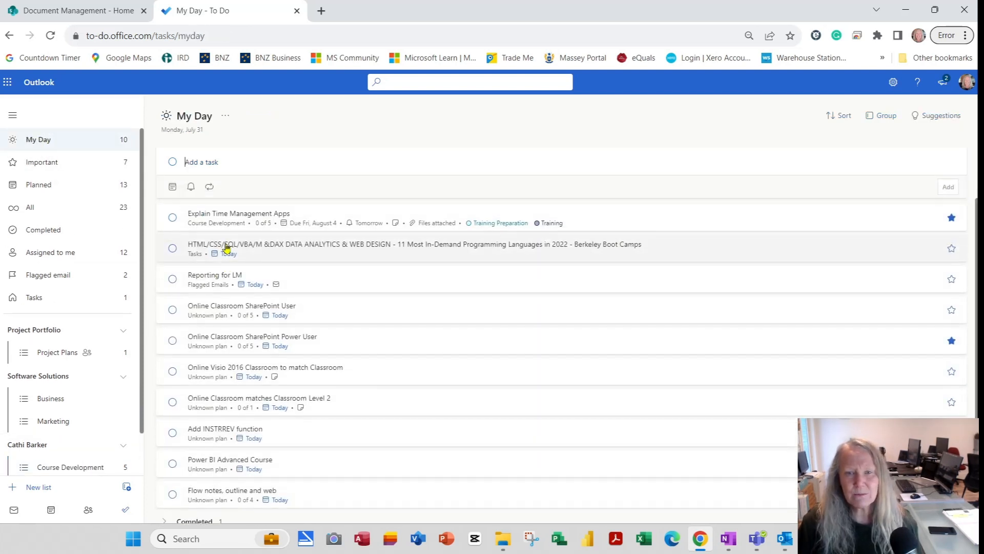
{"action": "right_click", "coordinate": [264, 220]}
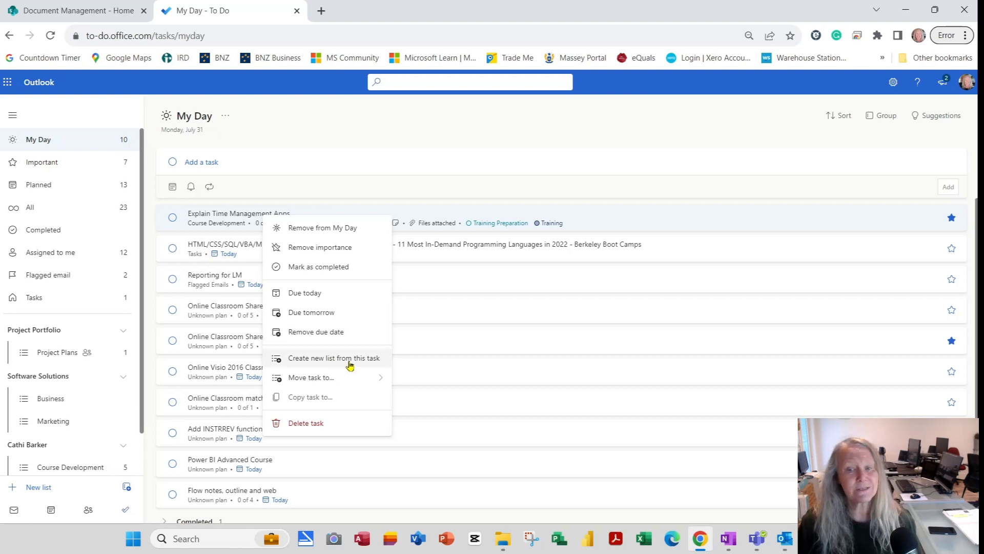
{"action": "mouse_move", "coordinate": [346, 381]}
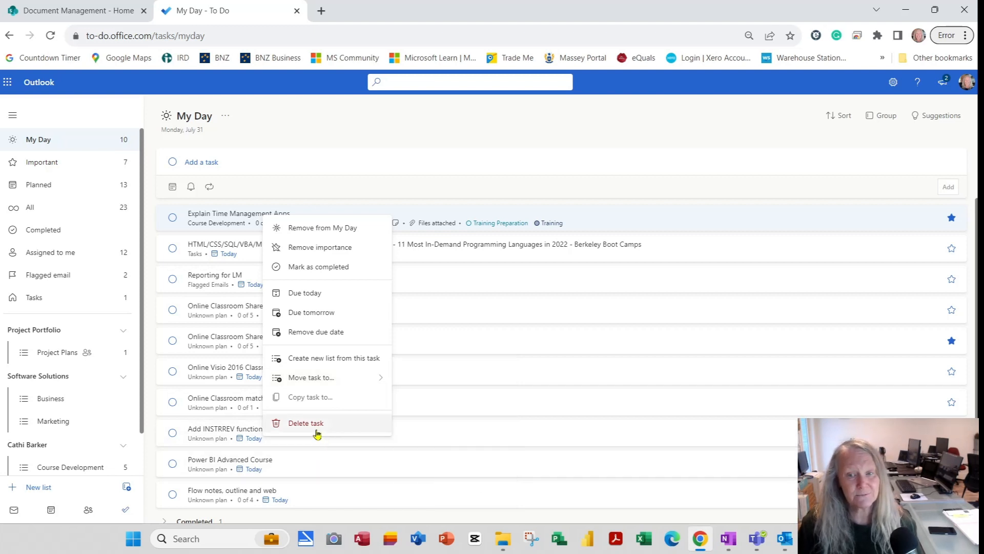
{"action": "left_click", "coordinate": [517, 383]}
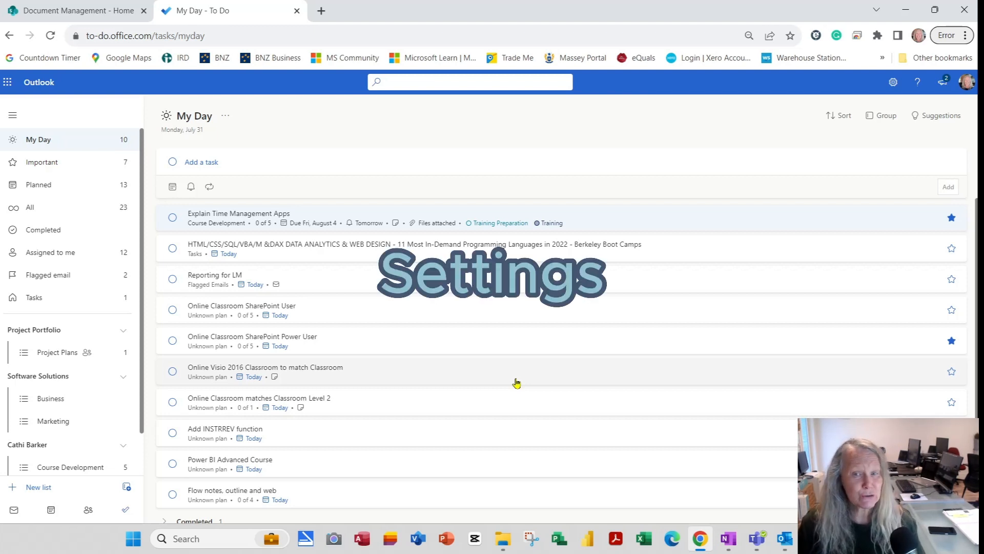
Turn Dark Mode on and back off in the settings.
{"action": "left_click", "coordinate": [893, 83]}
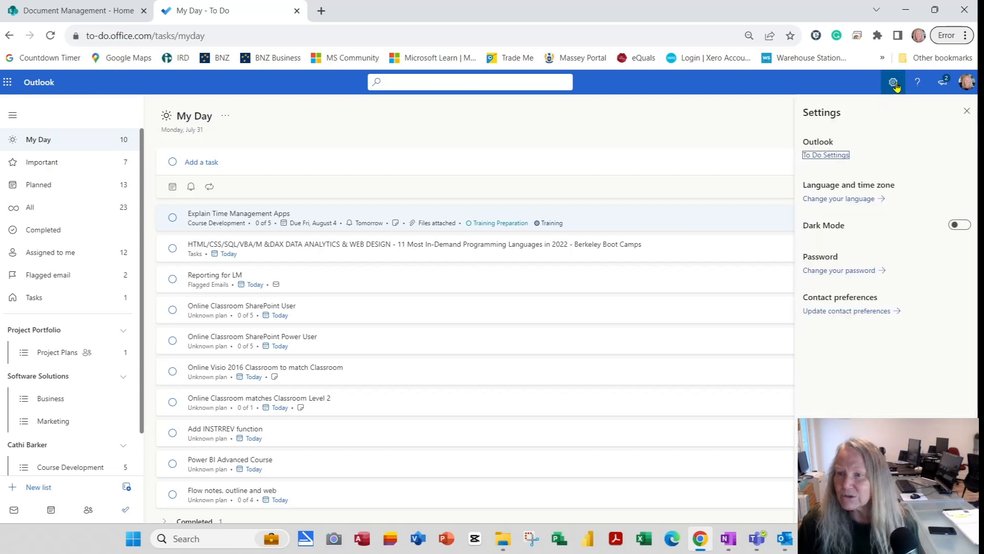
{"action": "left_click", "coordinate": [967, 227]}
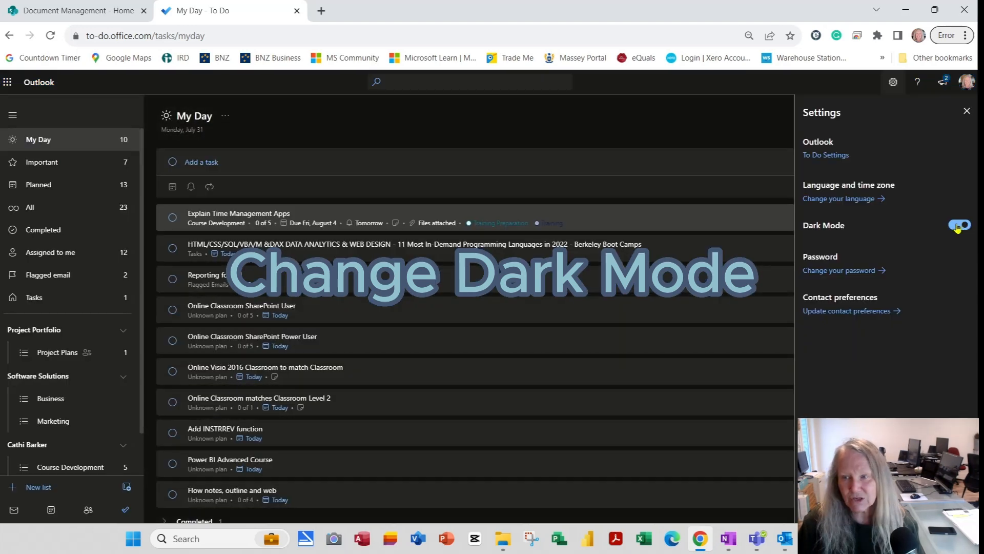
{"action": "left_click", "coordinate": [957, 226]}
Open the To Do settings and review the General options, such as delete confirmation, starred tasks and reminder notifications.
{"action": "left_click", "coordinate": [822, 158]}
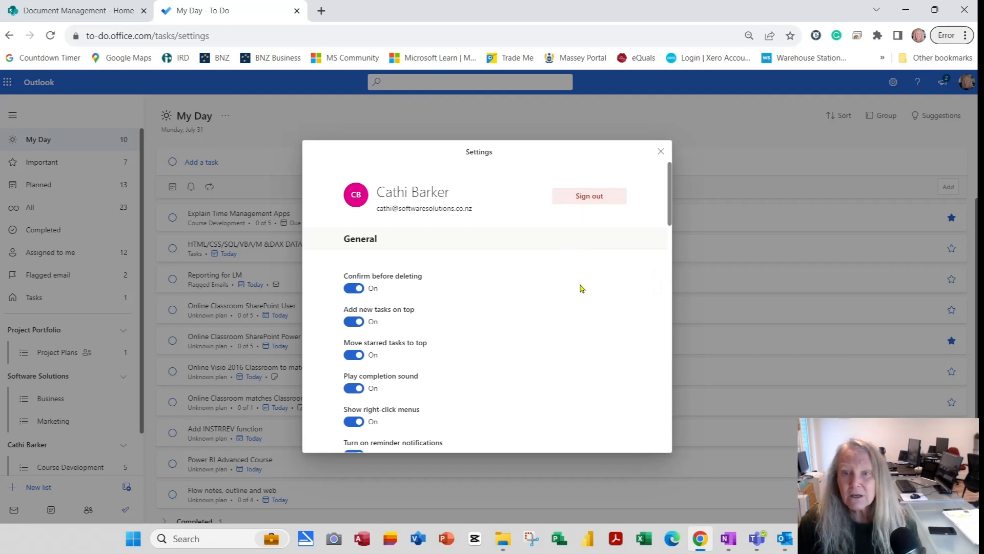
{"action": "key", "text": "ctrl+minus"}
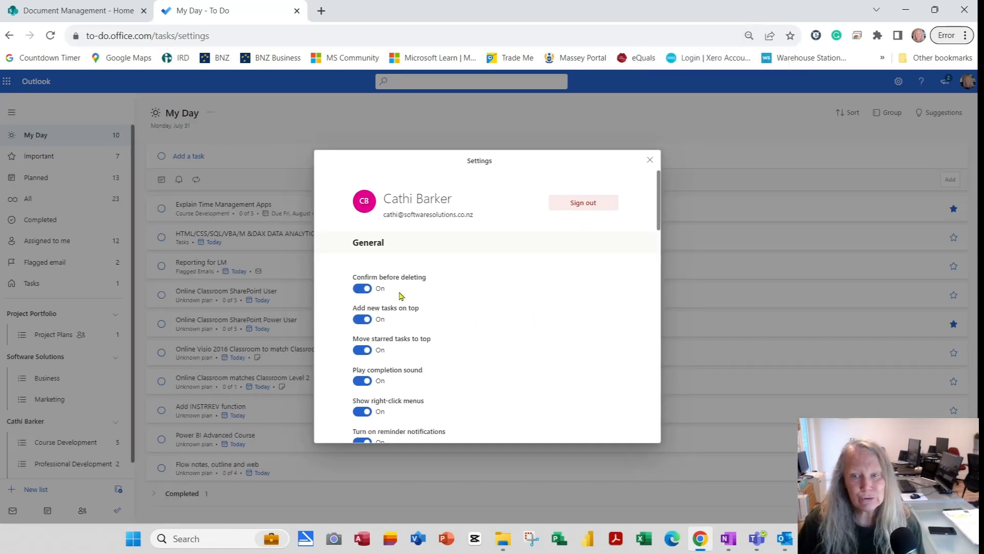
{"action": "scroll", "coordinate": [450, 300], "scroll_direction": "down", "scroll_amount": 2}
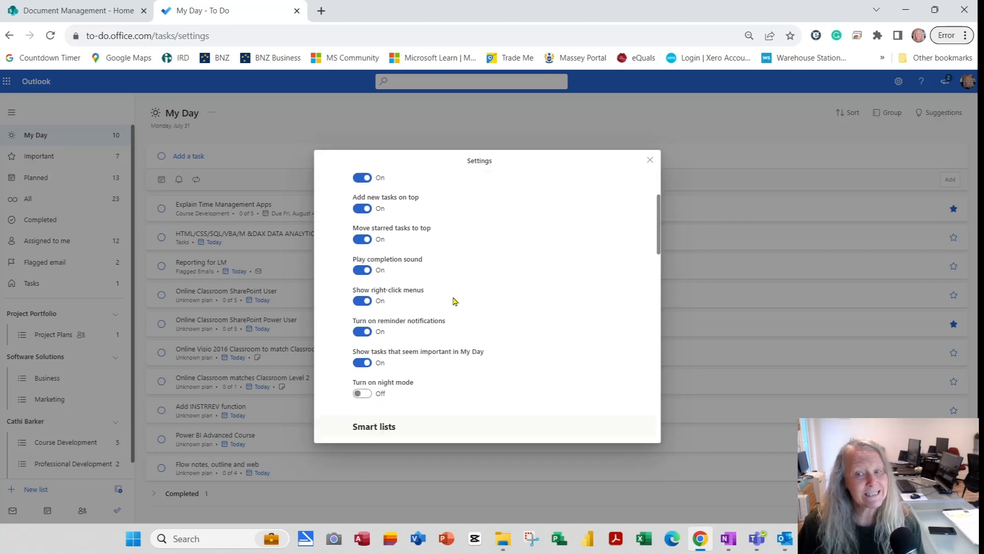
{"action": "scroll", "coordinate": [451, 300], "scroll_direction": "up", "scroll_amount": 1}
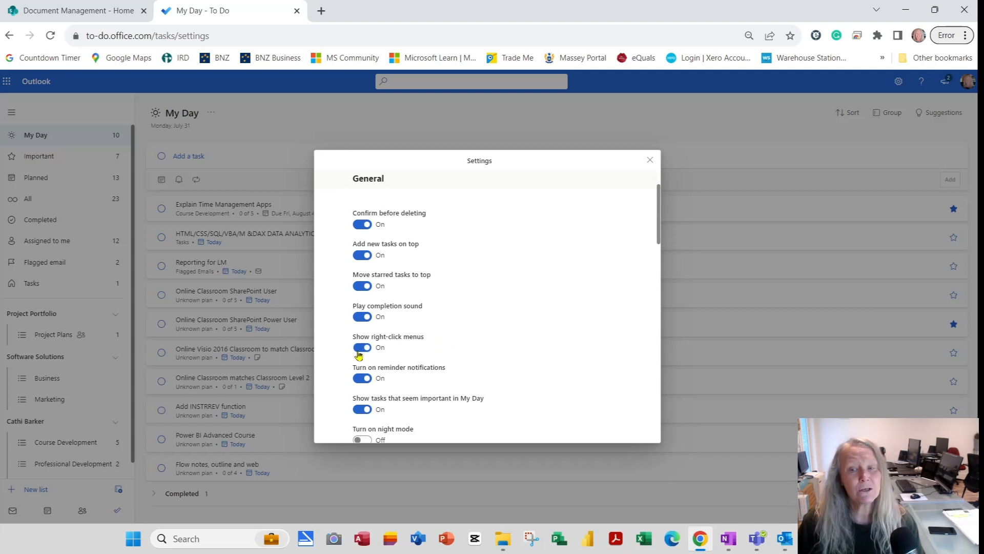
{"action": "scroll", "coordinate": [482, 341], "scroll_direction": "down", "scroll_amount": 1}
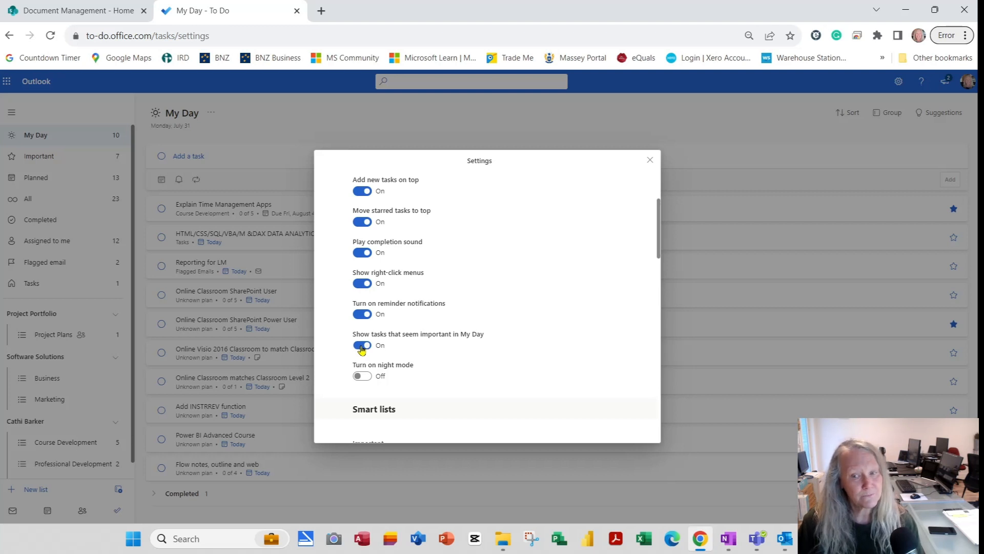
Review the Smart lists, Connected apps, Notifications, Help & feedback and About settings, and close the settings.
{"action": "scroll", "coordinate": [449, 370], "scroll_direction": "down", "scroll_amount": 4}
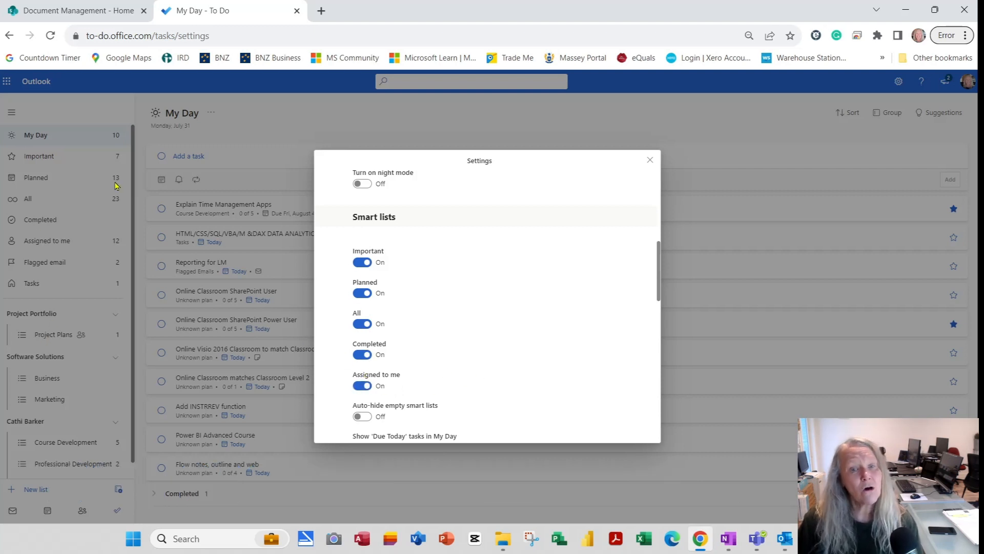
{"action": "scroll", "coordinate": [536, 355], "scroll_direction": "down", "scroll_amount": 4}
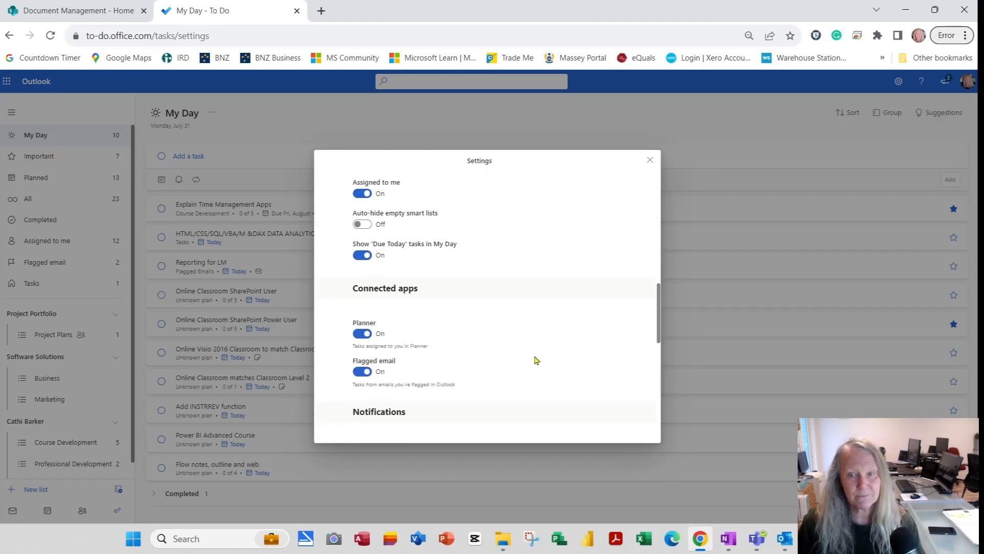
{"action": "scroll", "coordinate": [536, 360], "scroll_direction": "down", "scroll_amount": 2}
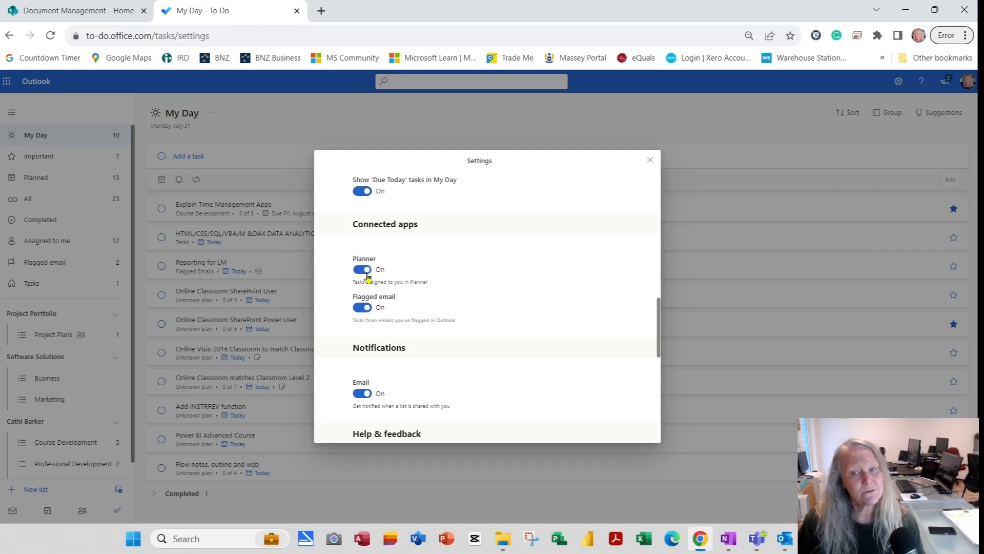
{"action": "scroll", "coordinate": [423, 313], "scroll_direction": "down", "scroll_amount": 3}
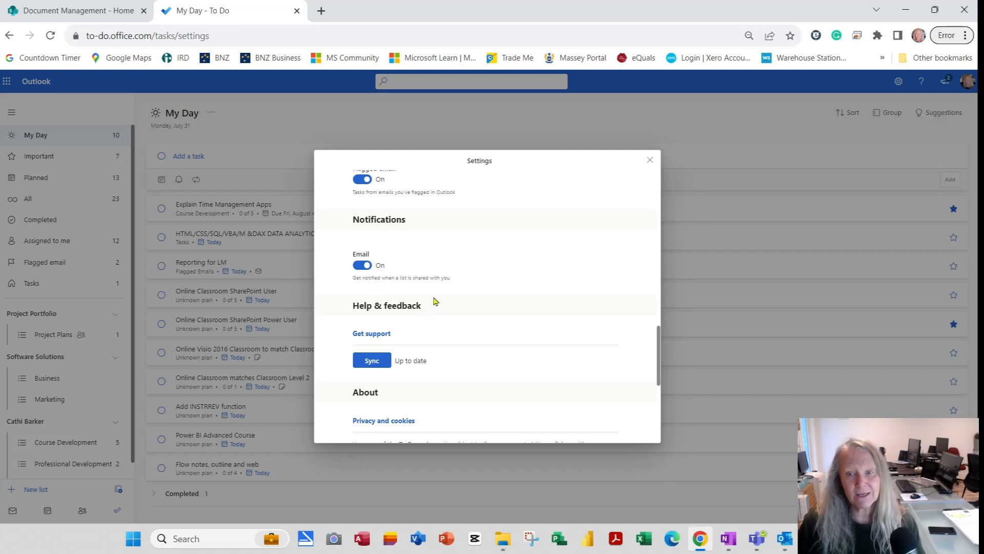
{"action": "scroll", "coordinate": [441, 304], "scroll_direction": "down", "scroll_amount": 3}
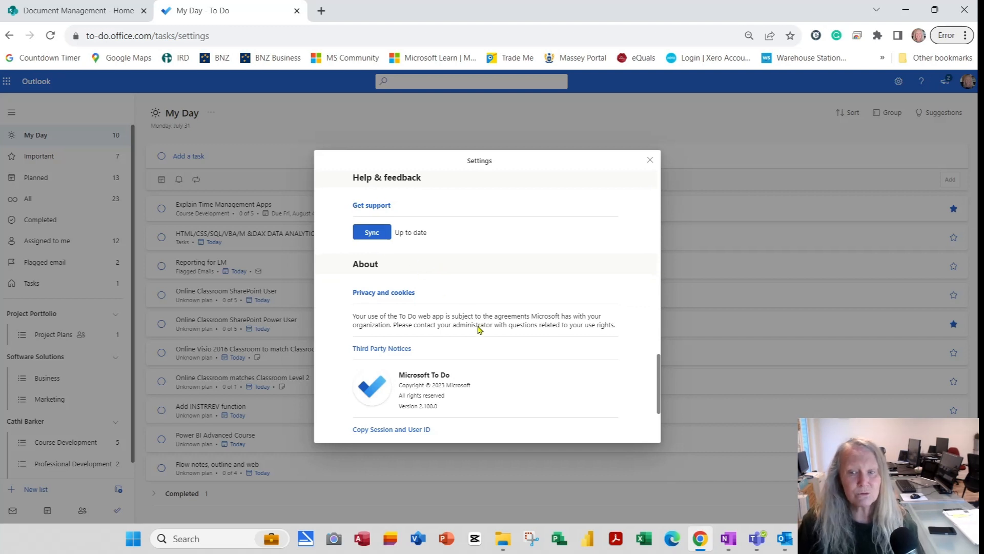
{"action": "scroll", "coordinate": [479, 329], "scroll_direction": "down", "scroll_amount": 3}
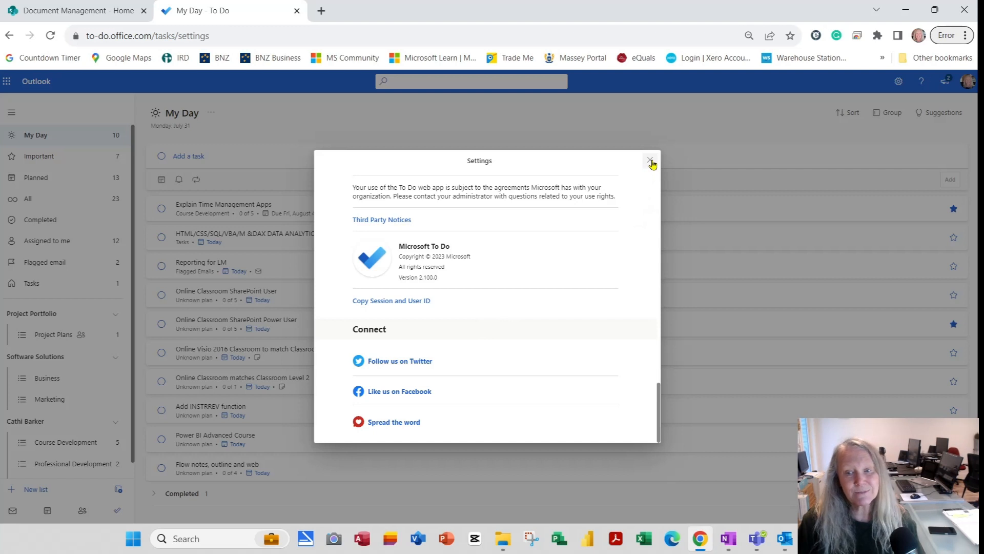
{"action": "scroll", "coordinate": [584, 322], "scroll_direction": "up", "scroll_amount": 10}
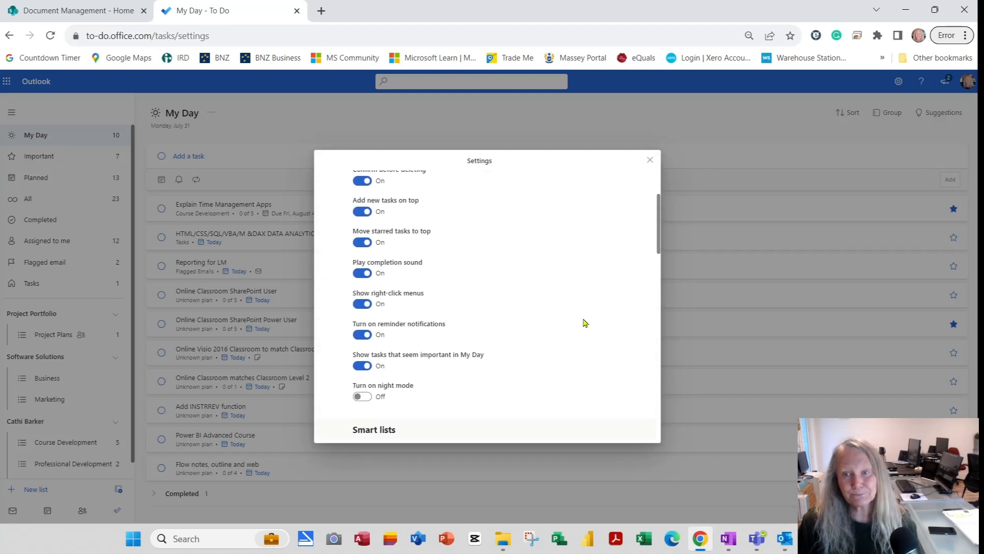
{"action": "scroll", "coordinate": [585, 322], "scroll_direction": "up", "scroll_amount": 3}
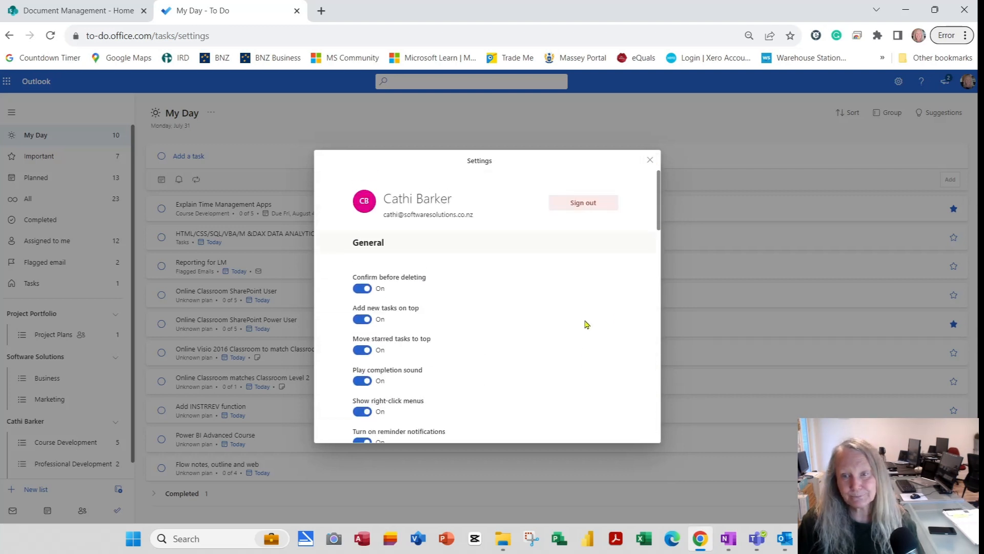
{"action": "left_click", "coordinate": [650, 160]}
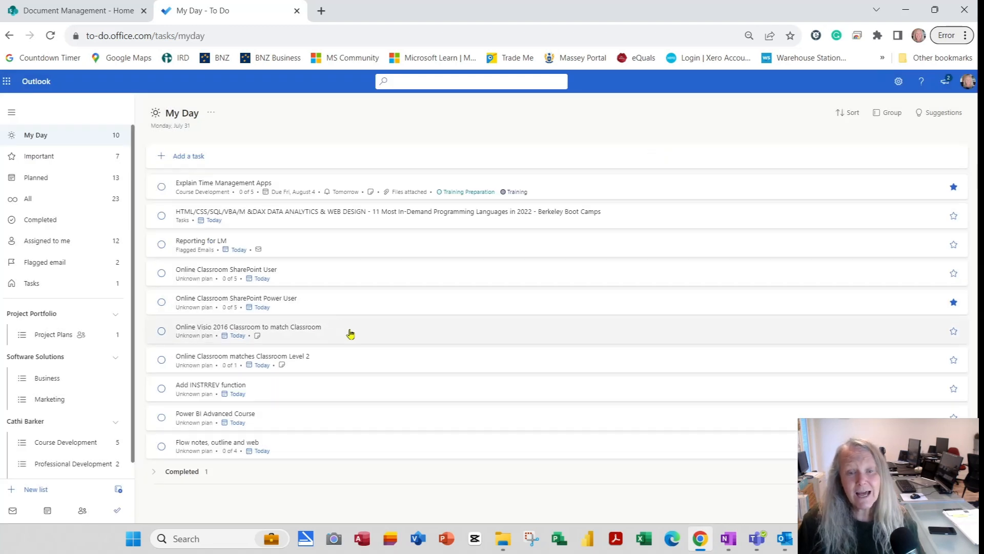
Change the theme of the Marketing list in the Software Solutions group to purple.
{"action": "scroll", "coordinate": [98, 402], "scroll_direction": "down", "scroll_amount": 1}
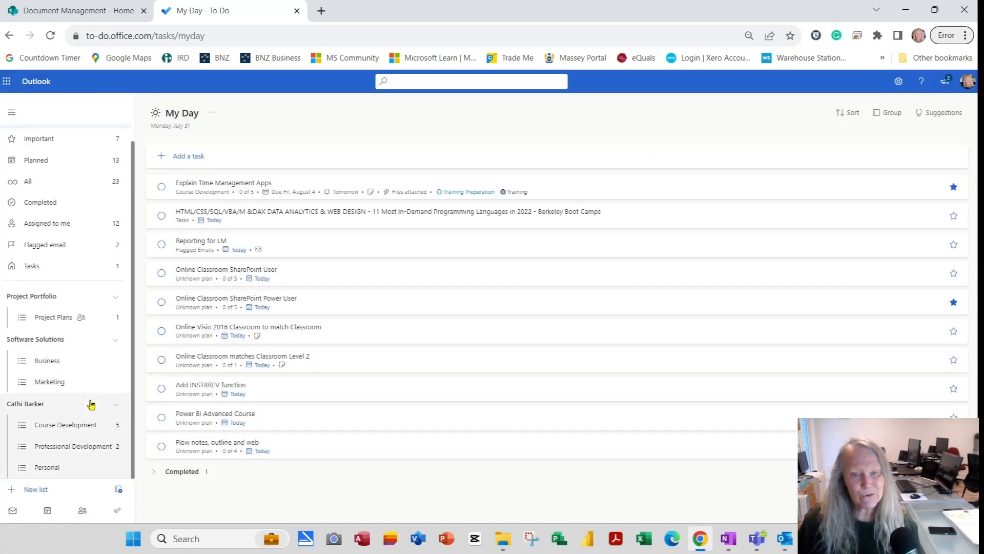
{"action": "left_click", "coordinate": [54, 382]}
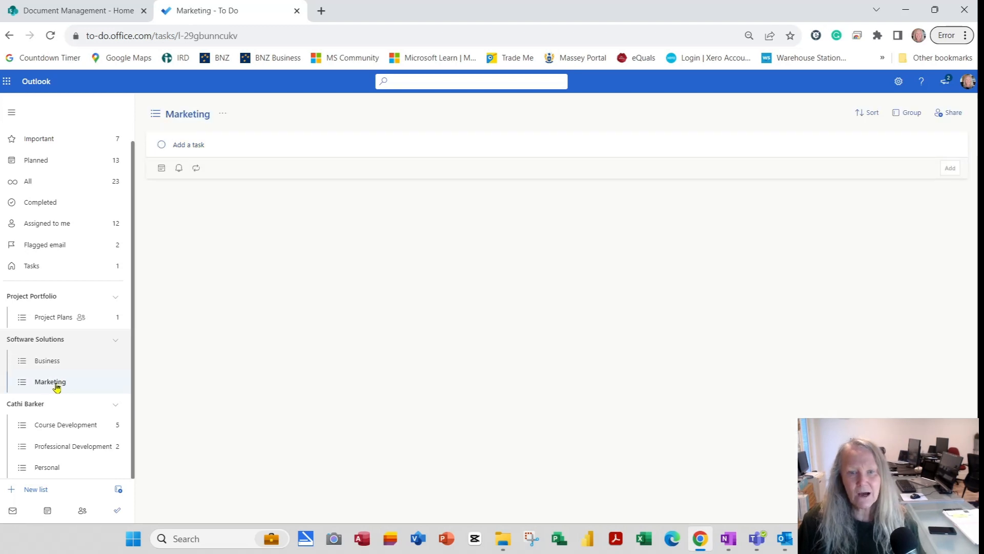
{"action": "left_click", "coordinate": [224, 116]}
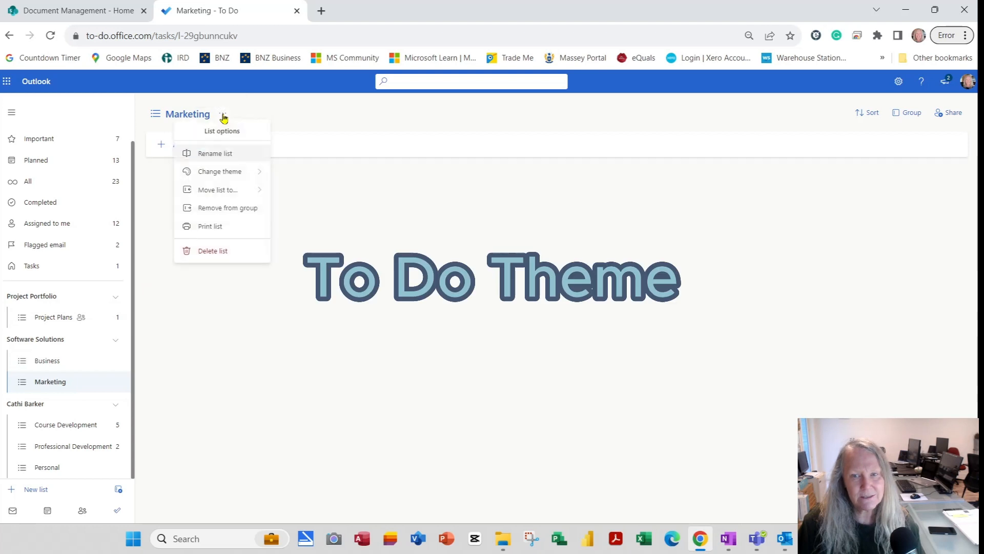
{"action": "mouse_move", "coordinate": [228, 169]}
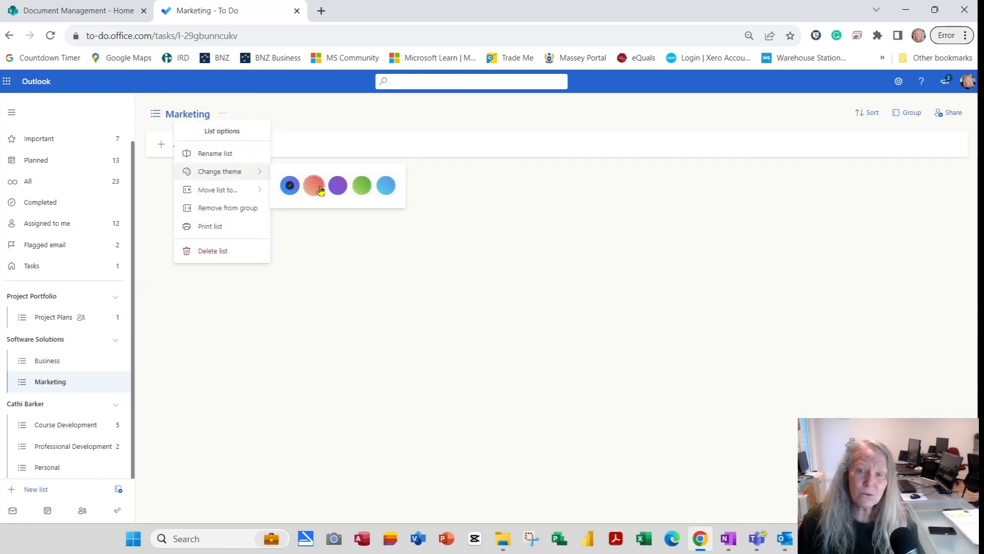
{"action": "left_click", "coordinate": [337, 187]}
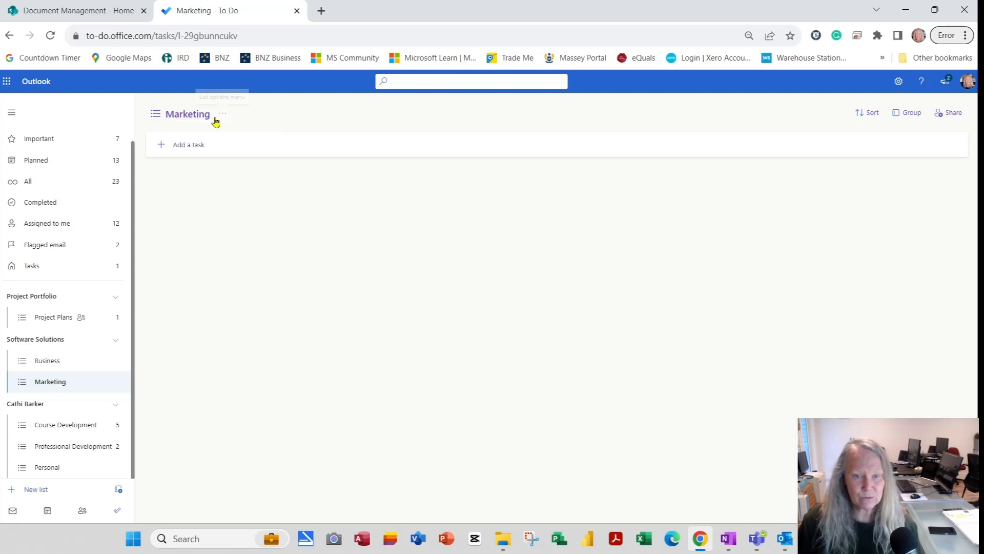
Compare the theme colours of the Business, Course Development, Professional Development and Personal lists.
{"action": "left_click", "coordinate": [57, 360]}
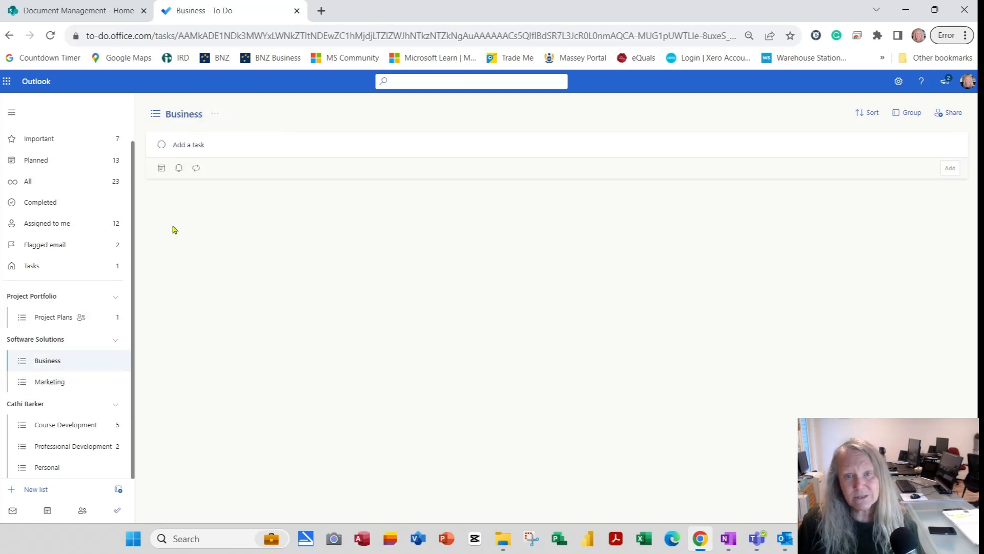
{"action": "left_click", "coordinate": [82, 427]}
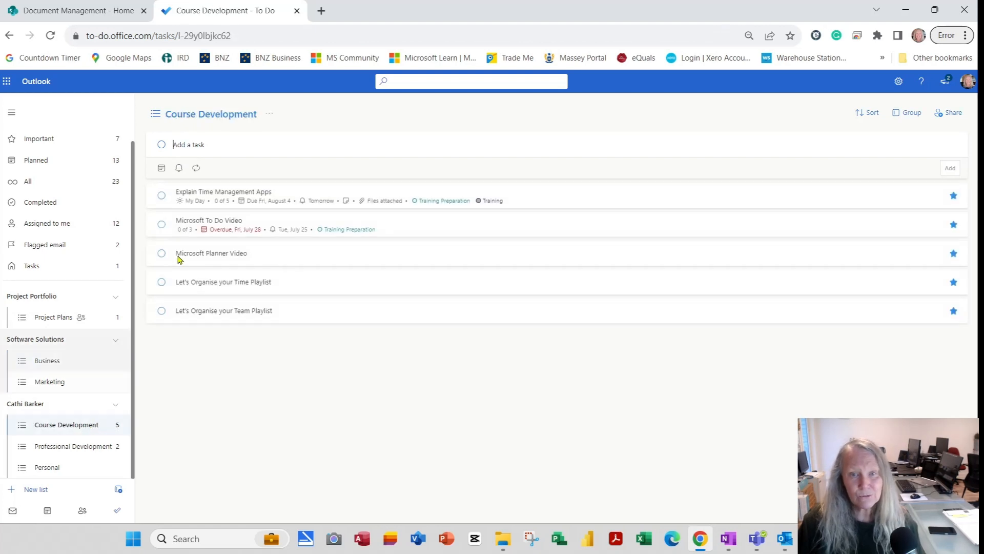
{"action": "left_click", "coordinate": [78, 446]}
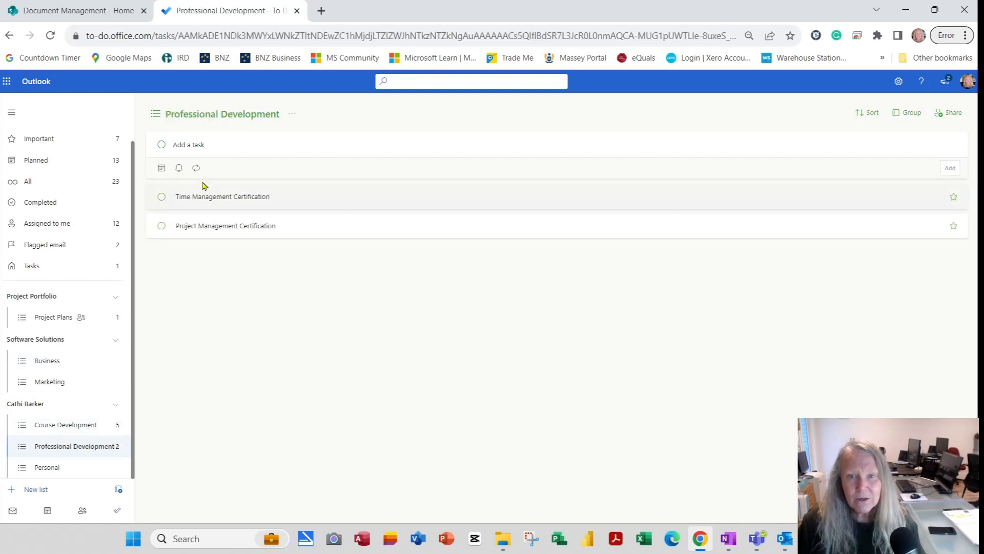
{"action": "left_click", "coordinate": [47, 467]}
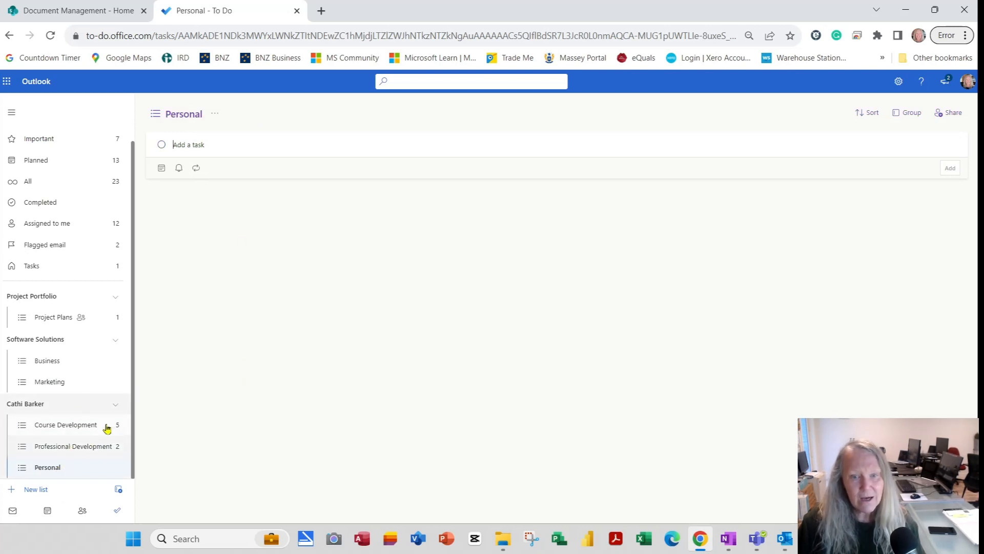
Open the Project Plans list and review its list options, including the theme choices, without changing anything.
{"action": "left_click", "coordinate": [62, 318]}
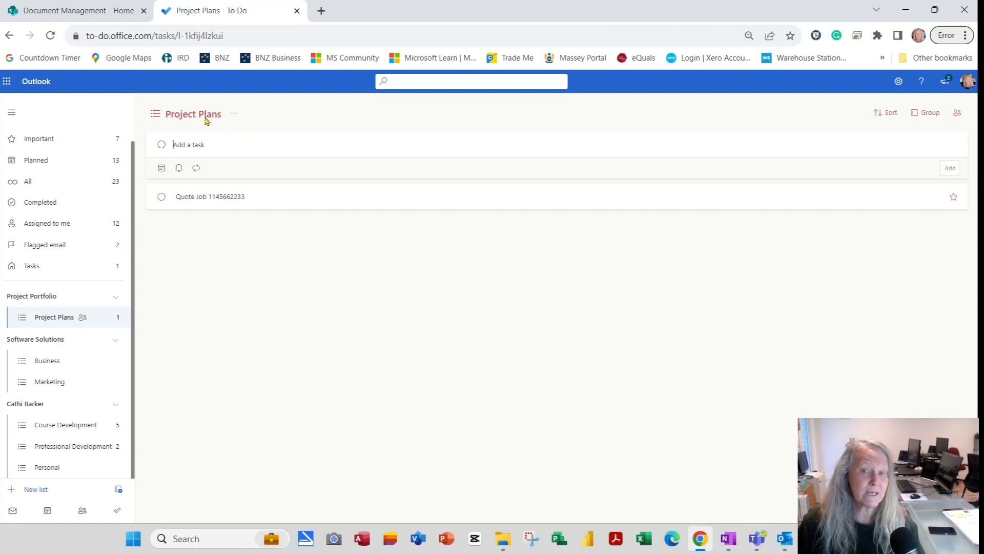
{"action": "left_click", "coordinate": [234, 117]}
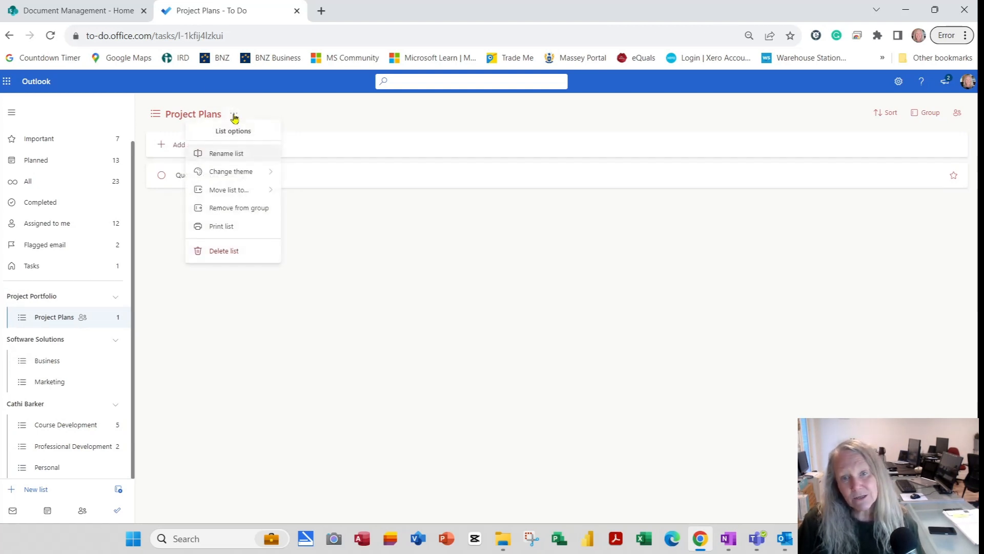
{"action": "mouse_move", "coordinate": [247, 178]}
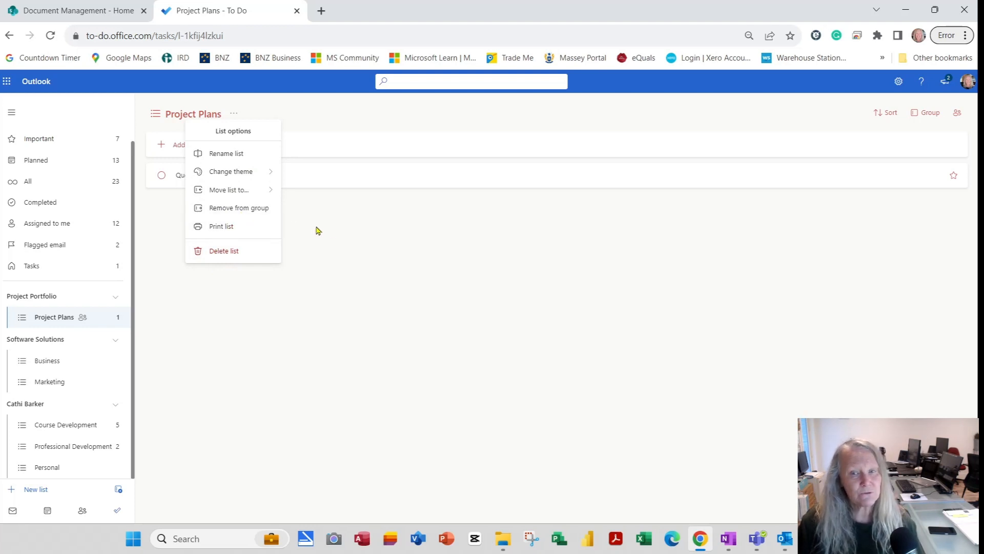
{"action": "left_click", "coordinate": [333, 232]}
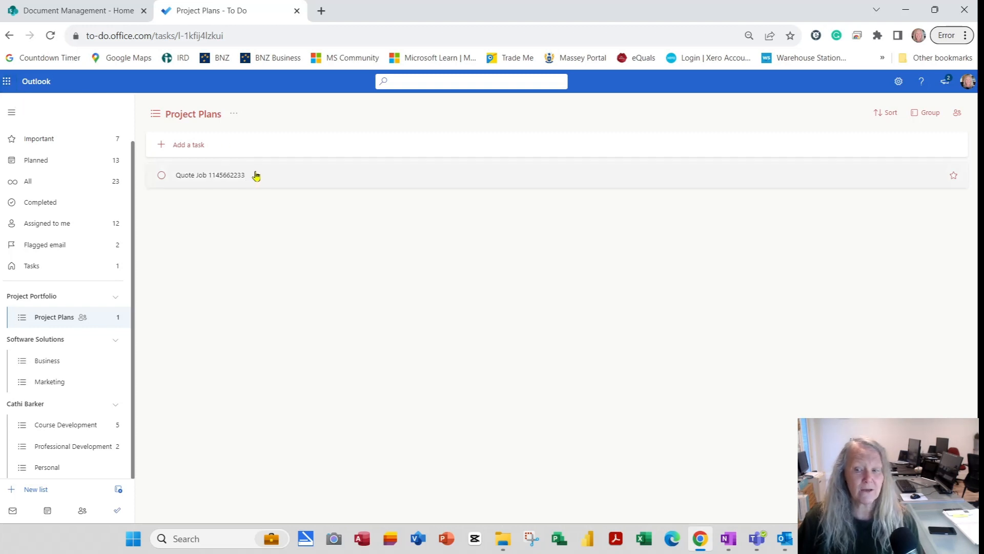
Switch to the Outlook desktop app and view the My Day tasks together with all list groups.
{"action": "left_click", "coordinate": [784, 538]}
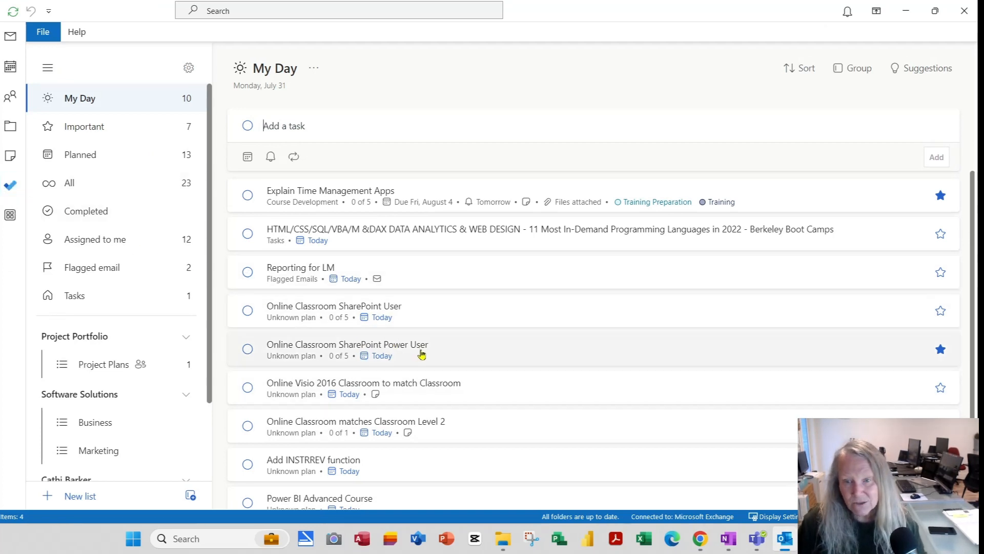
{"action": "scroll", "coordinate": [421, 354], "scroll_direction": "down", "scroll_amount": 2}
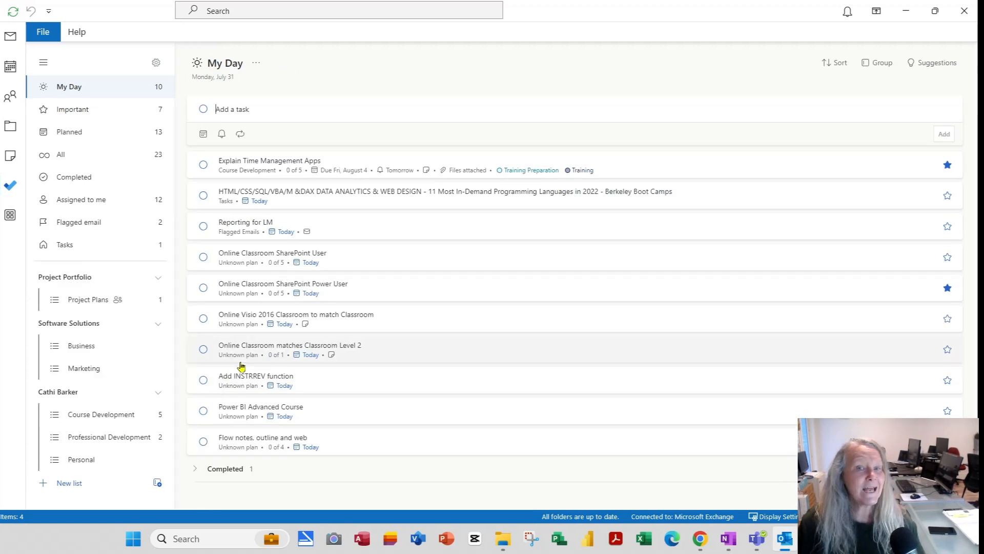